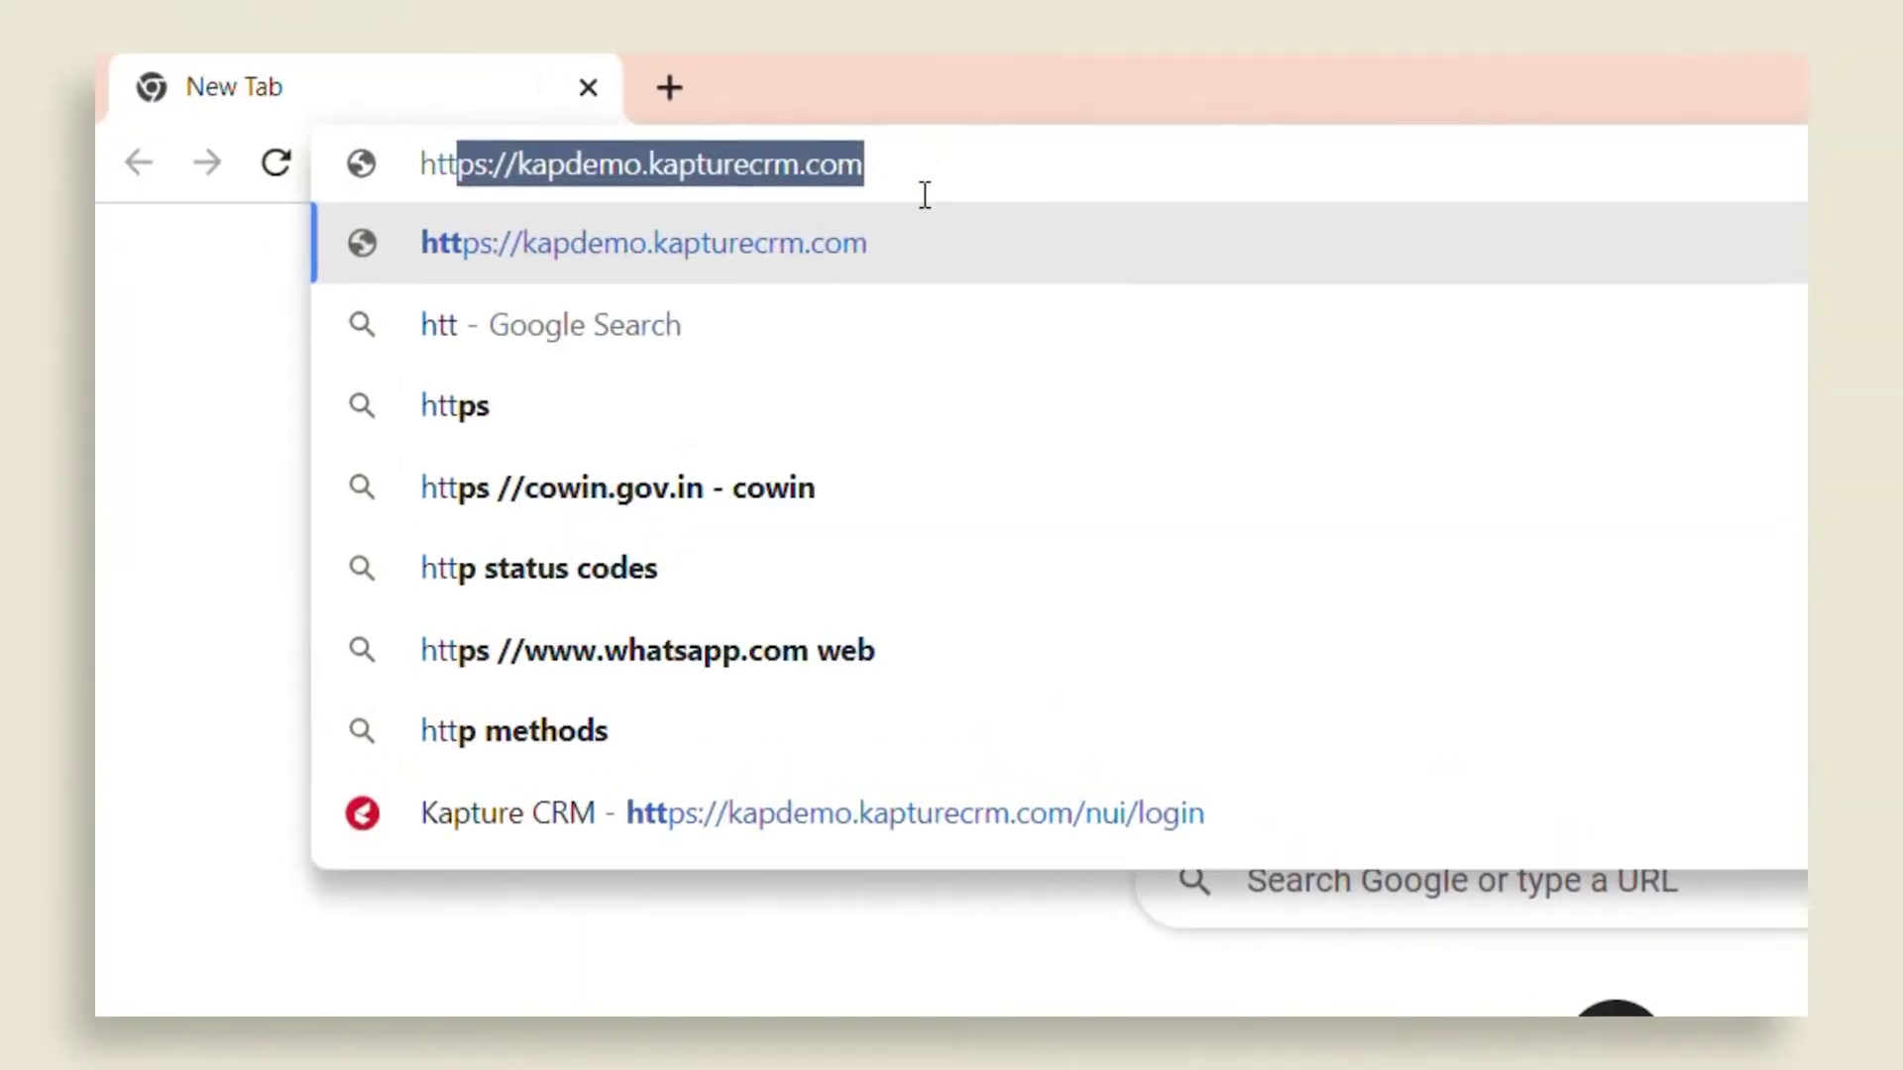
pyautogui.write('ps://kapde')
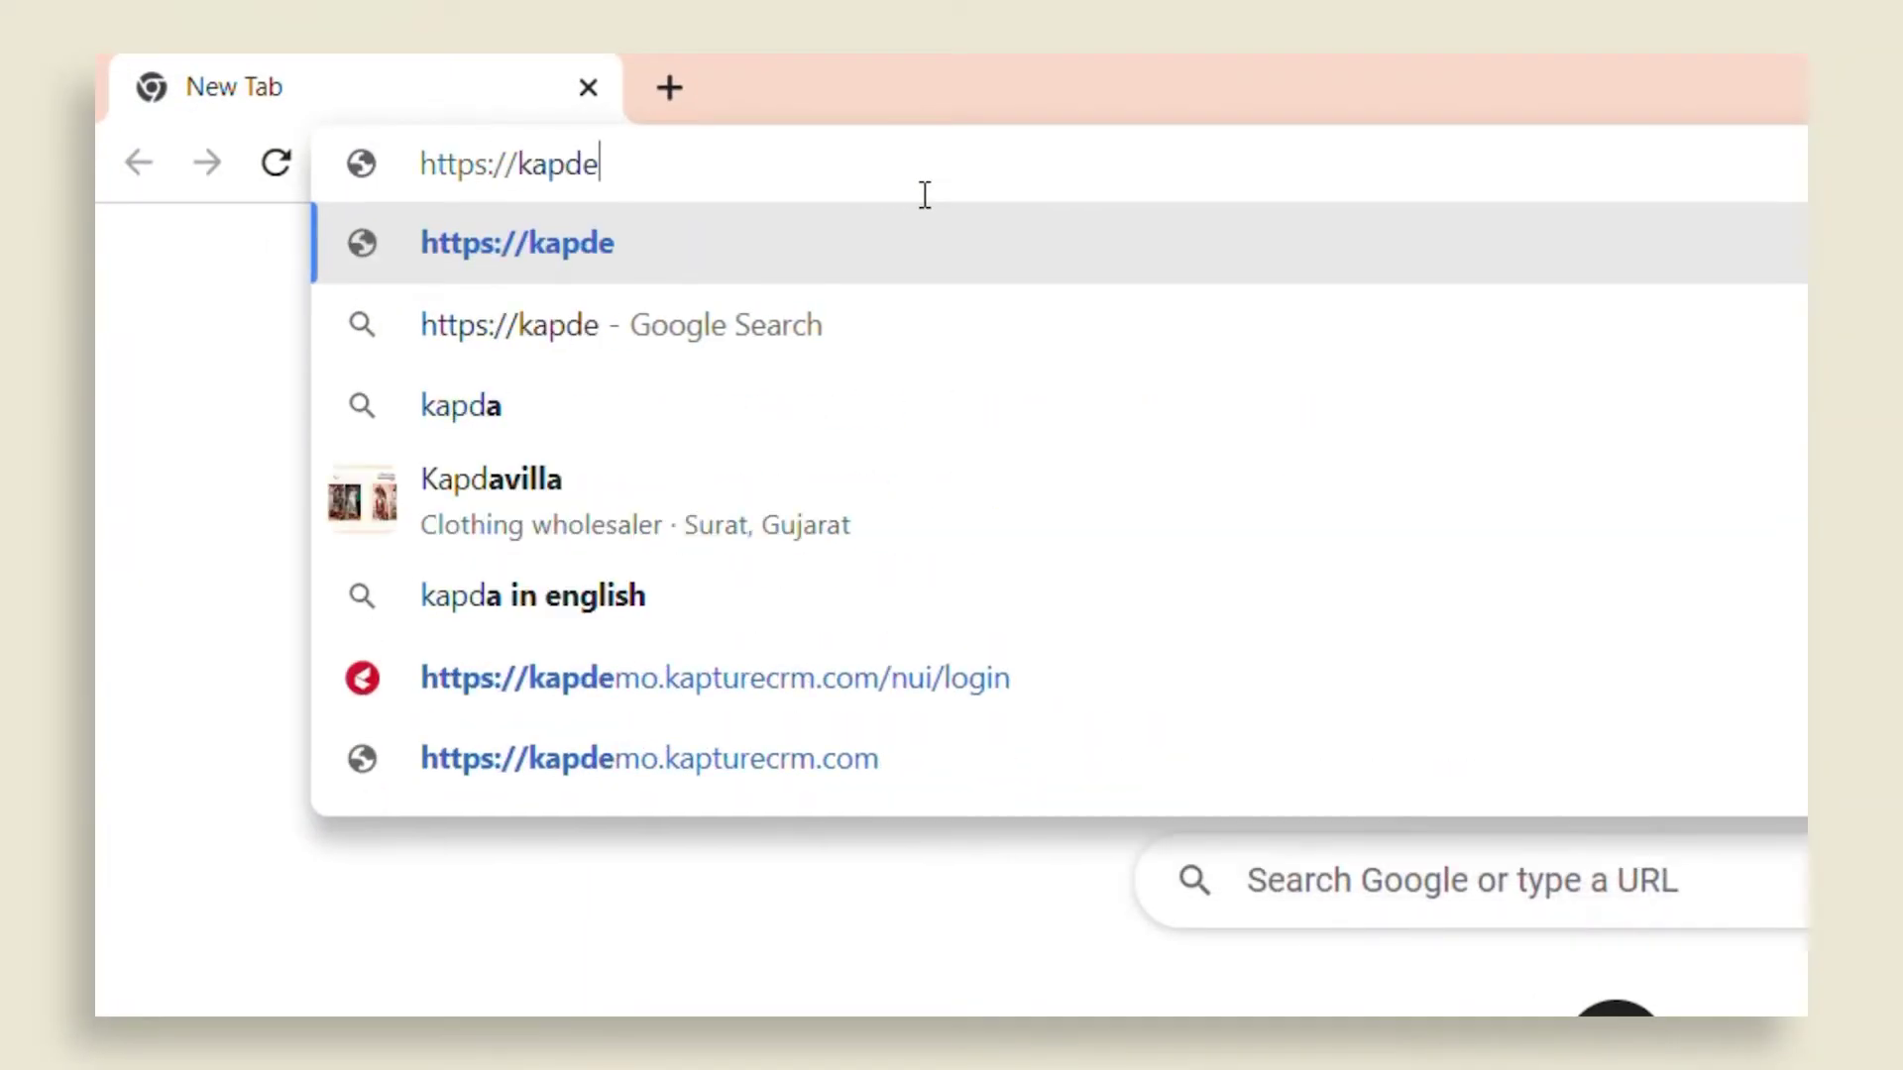
pyautogui.write('mo.kapturec')
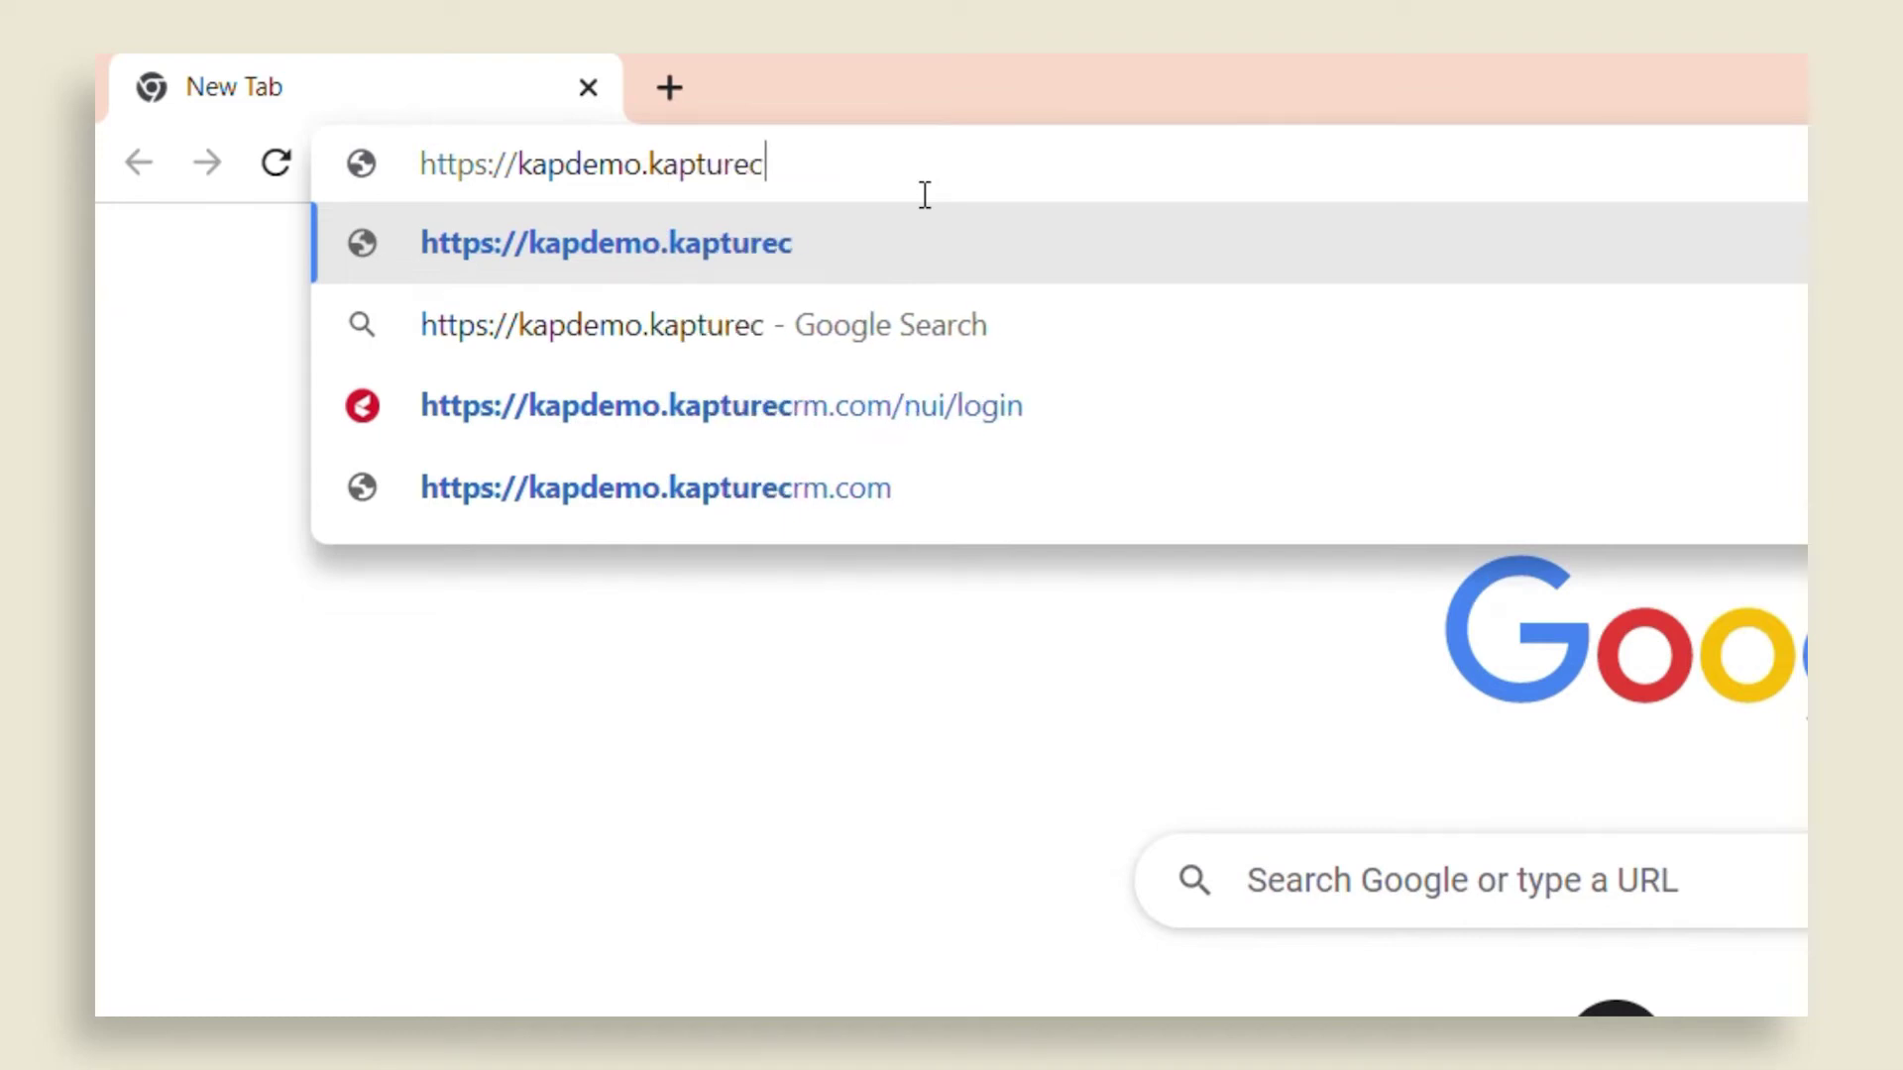
pyautogui.write('rm')
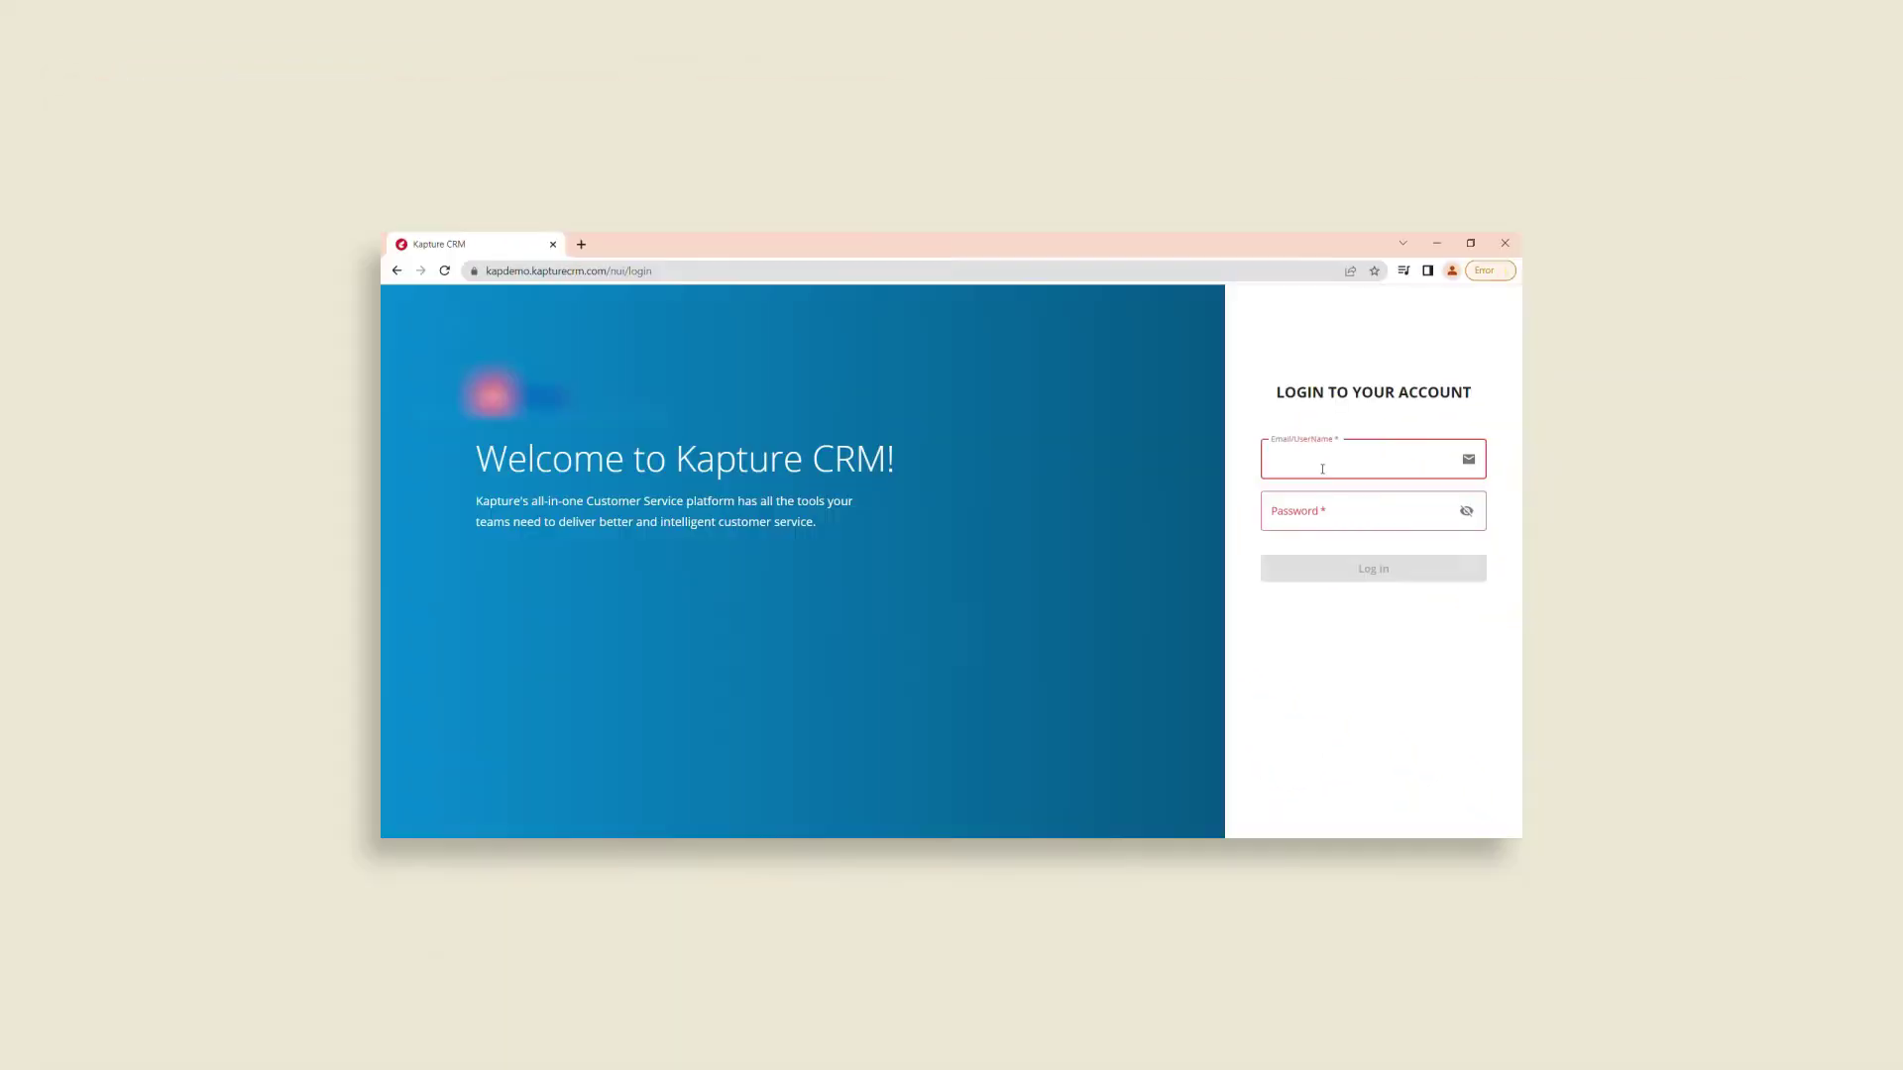
# Step: Log in with the username kapdemo and the account password
pyautogui.write('kapdemo')
pyautogui.press('Tab')
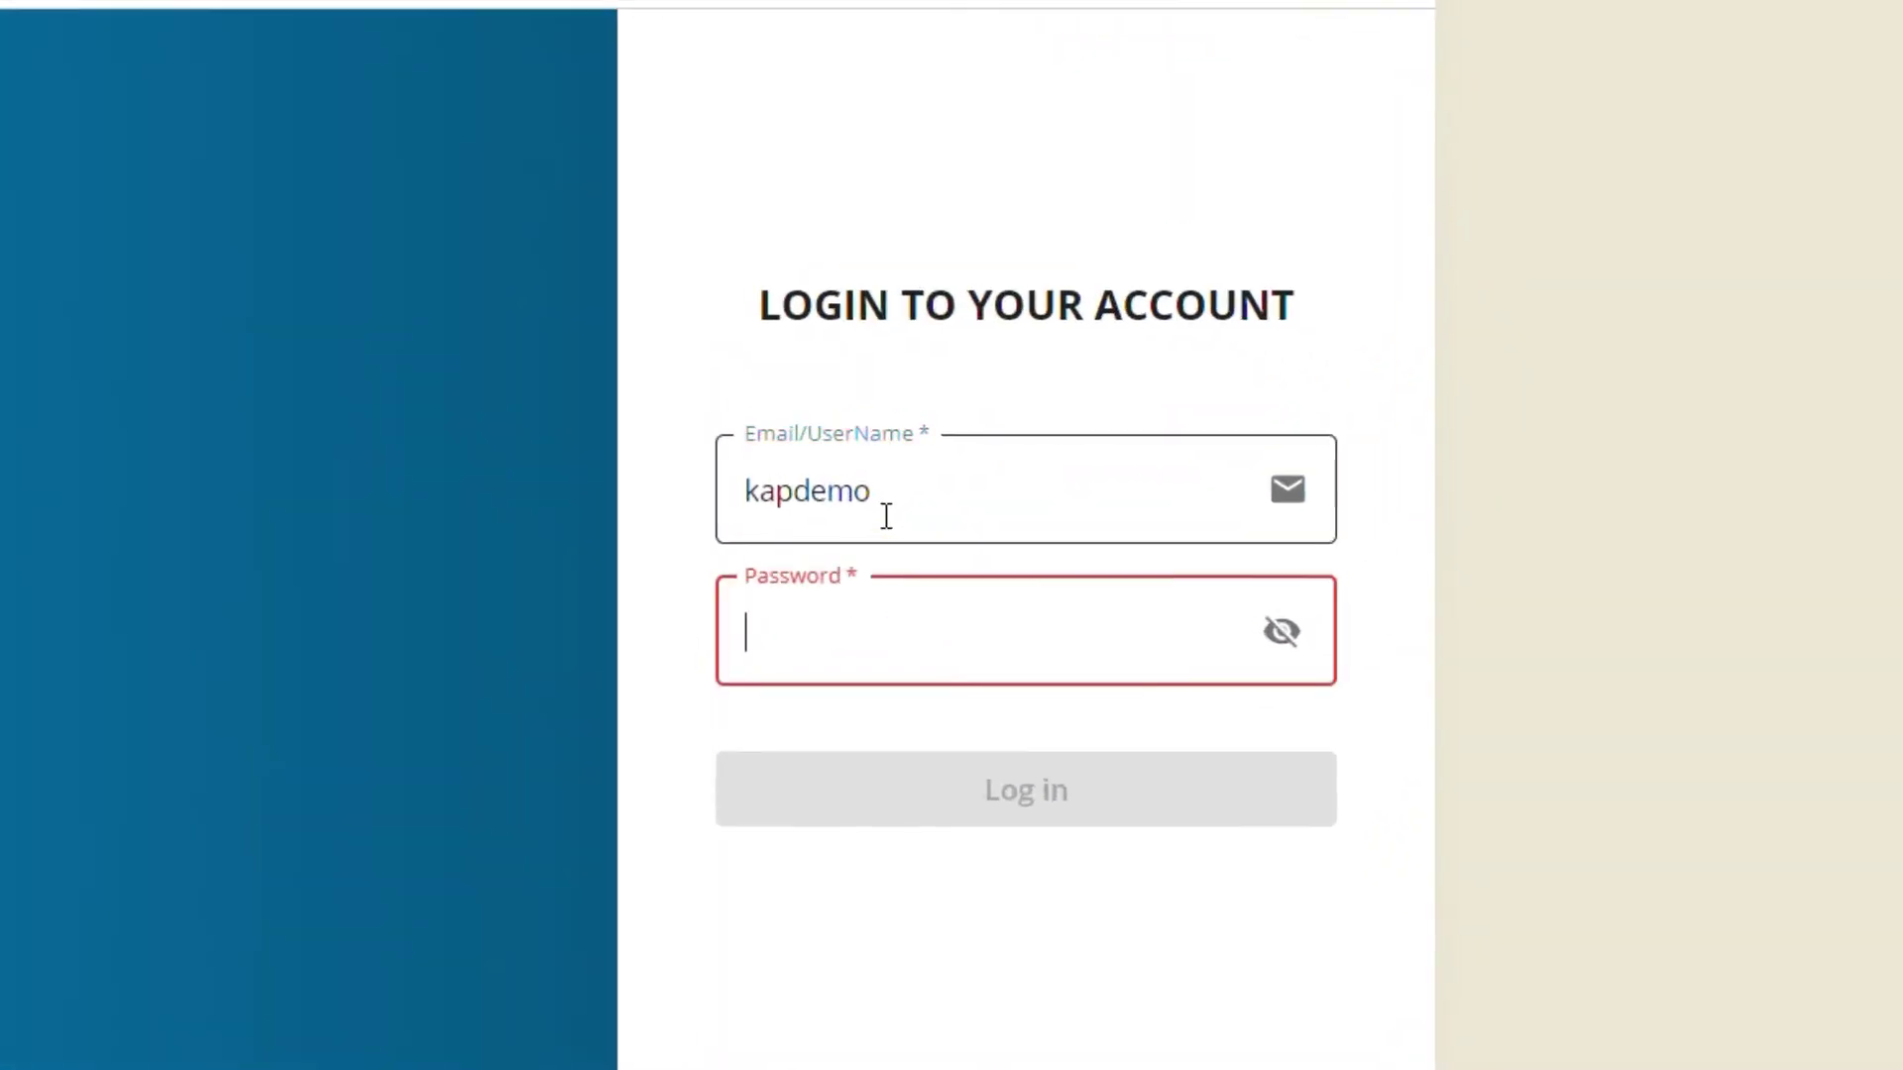
pyautogui.write('**********')
pyautogui.press('Return')
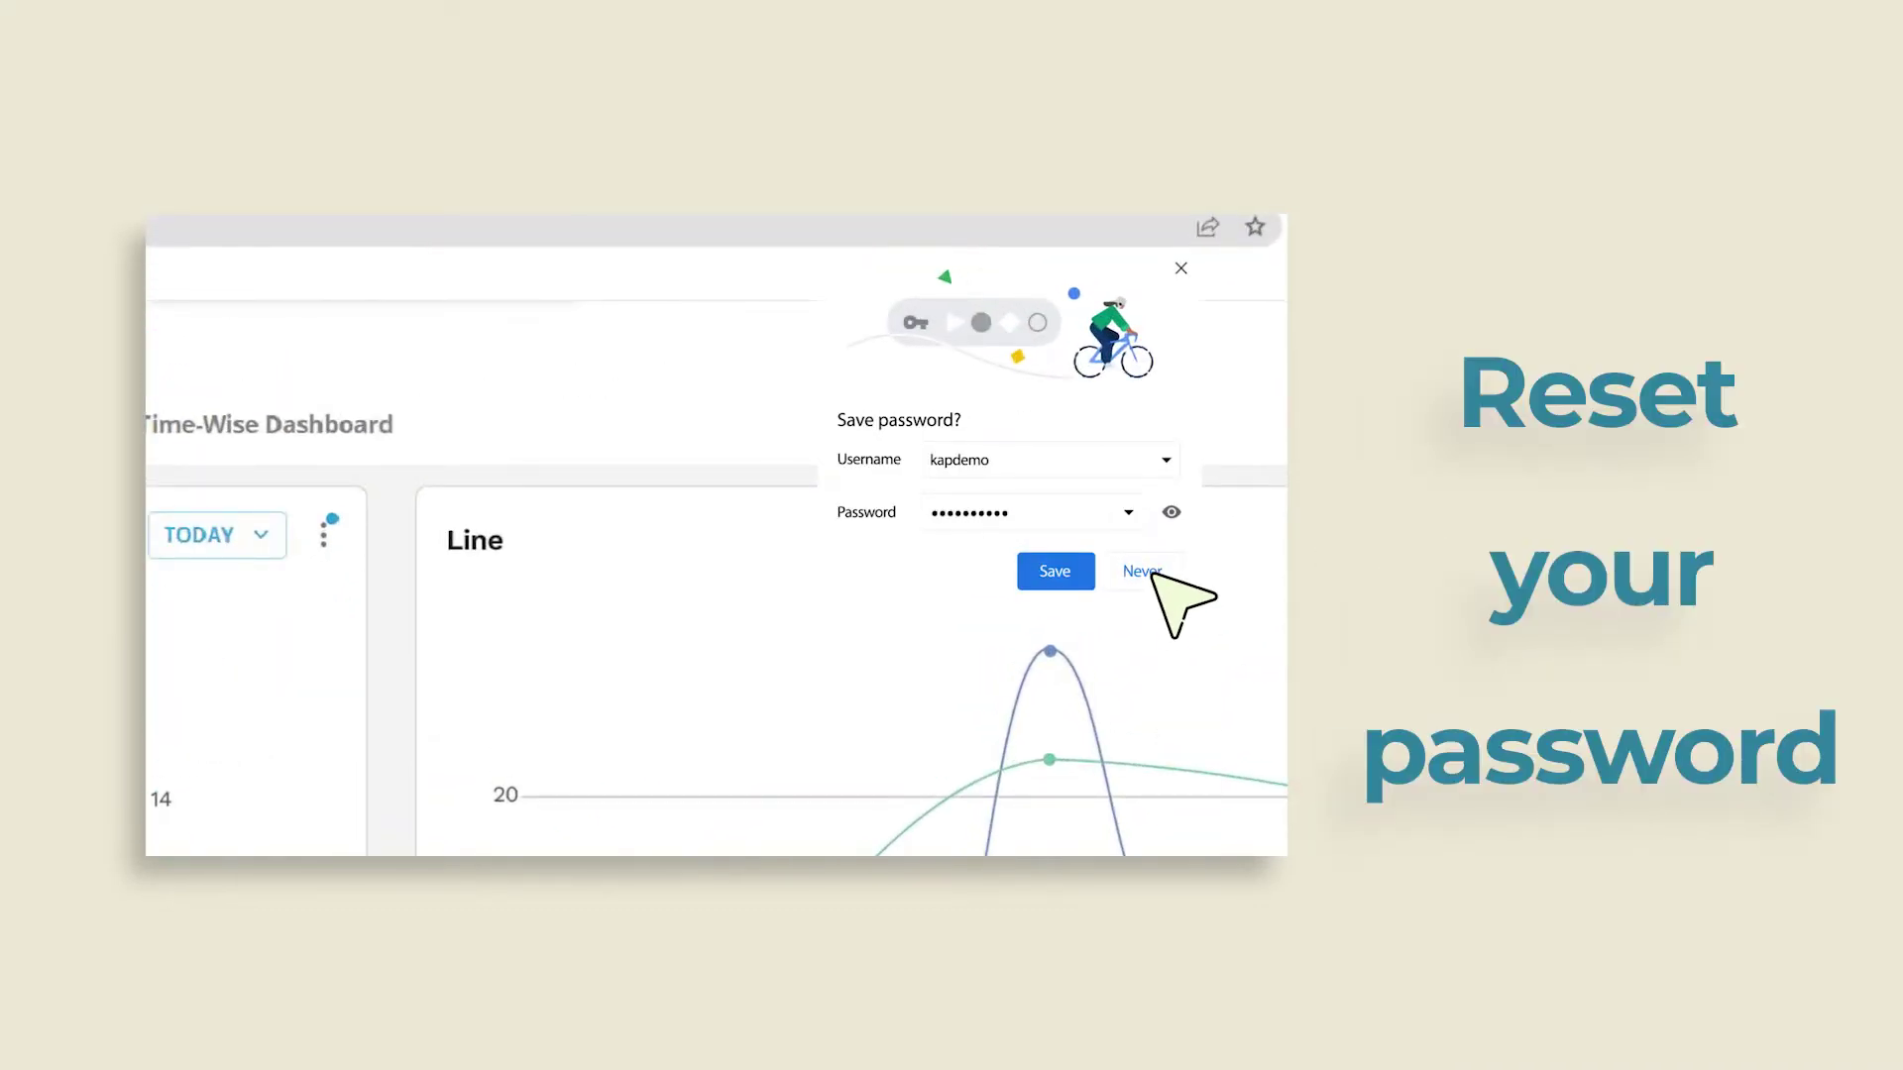
pyautogui.click(1250, 282)
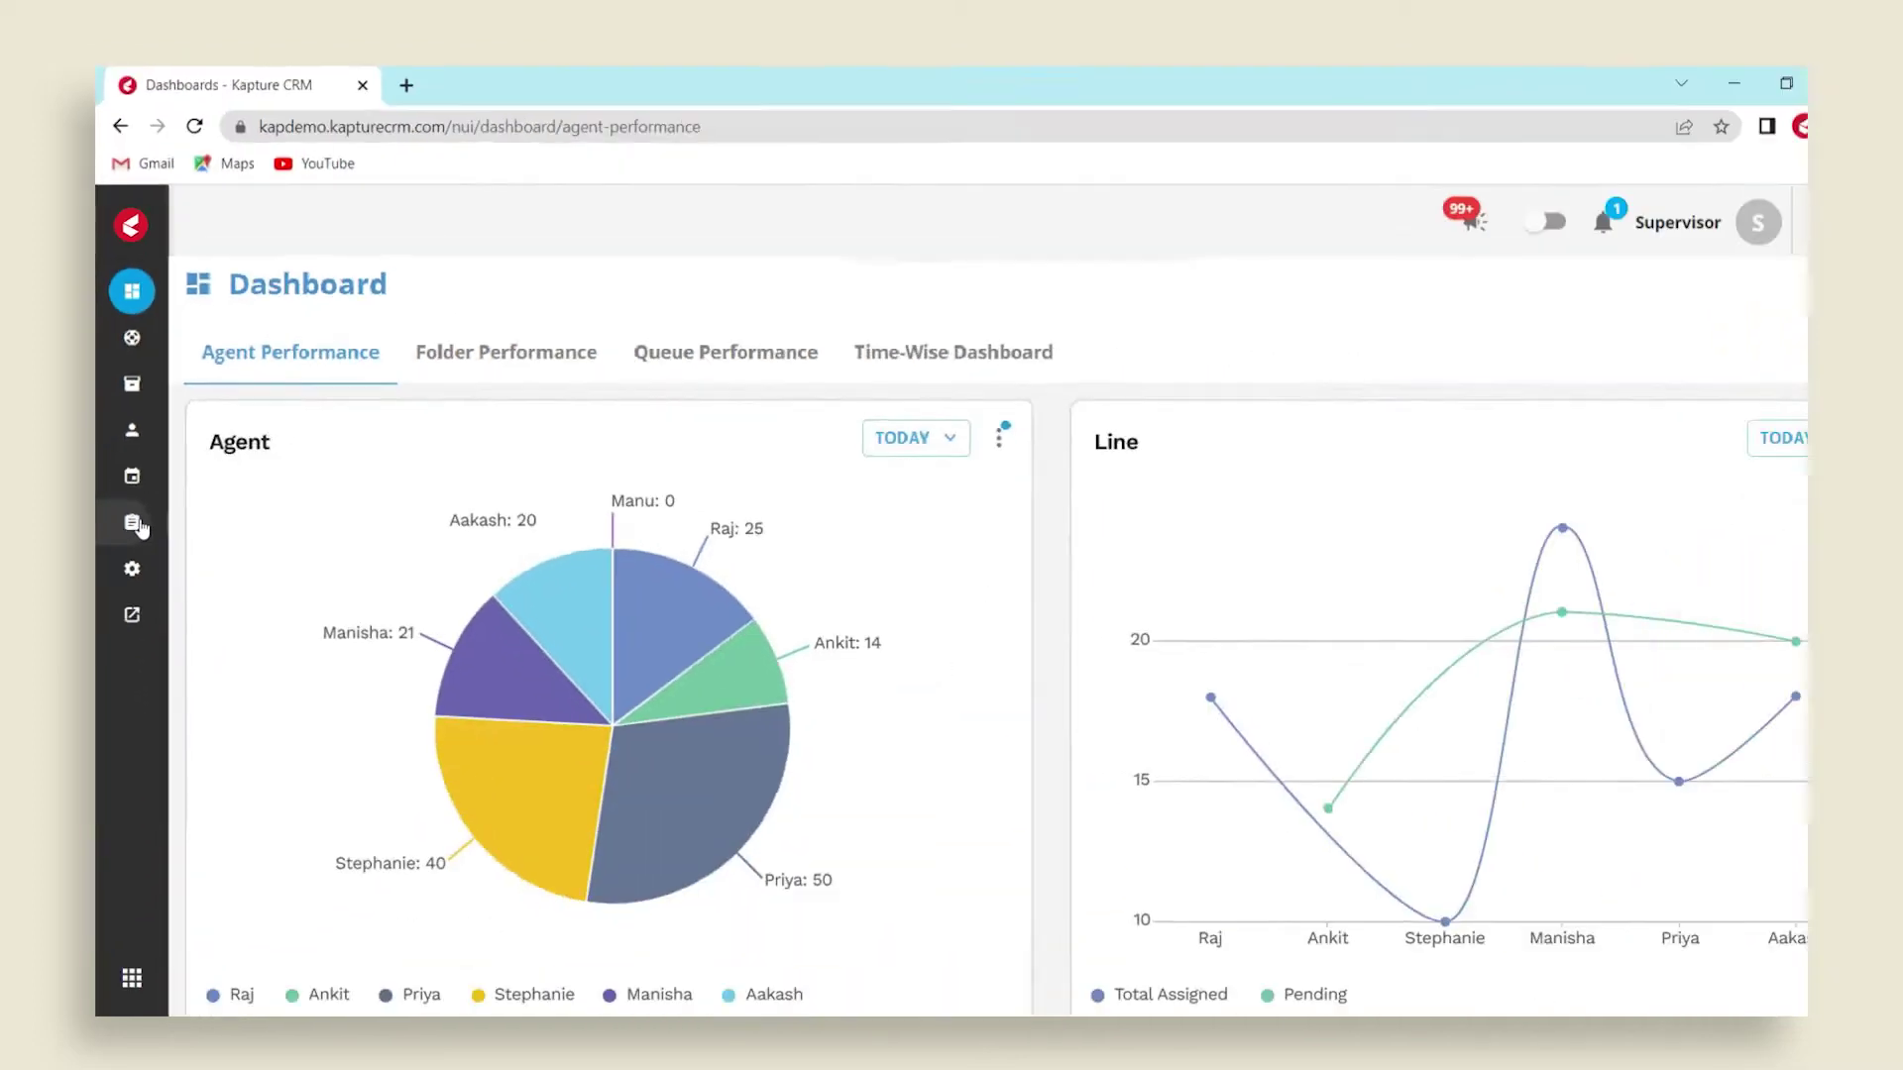
# Step: Go to the ticketing section, pause the agent's availability with the reason Lunch, and switch it back on
pyautogui.click(167, 693)
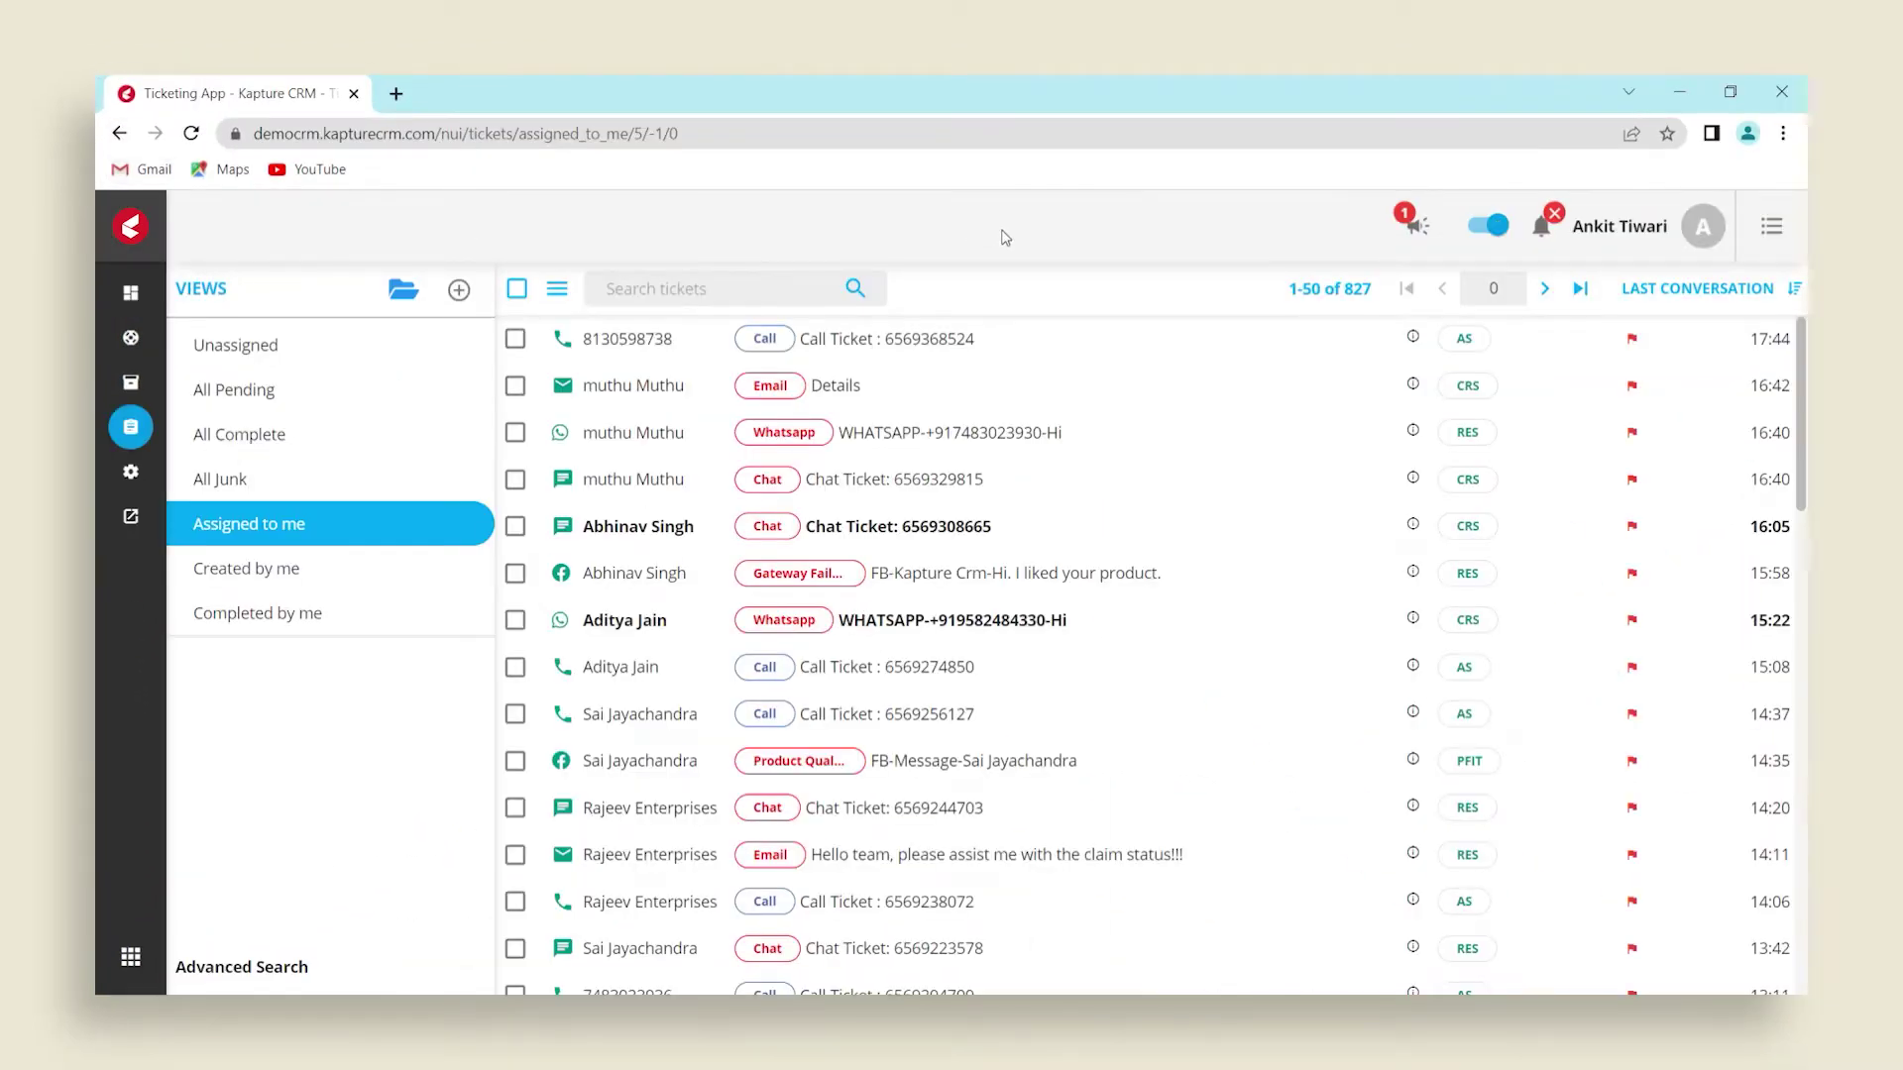
pyautogui.click(1494, 229)
pyautogui.click(1011, 621)
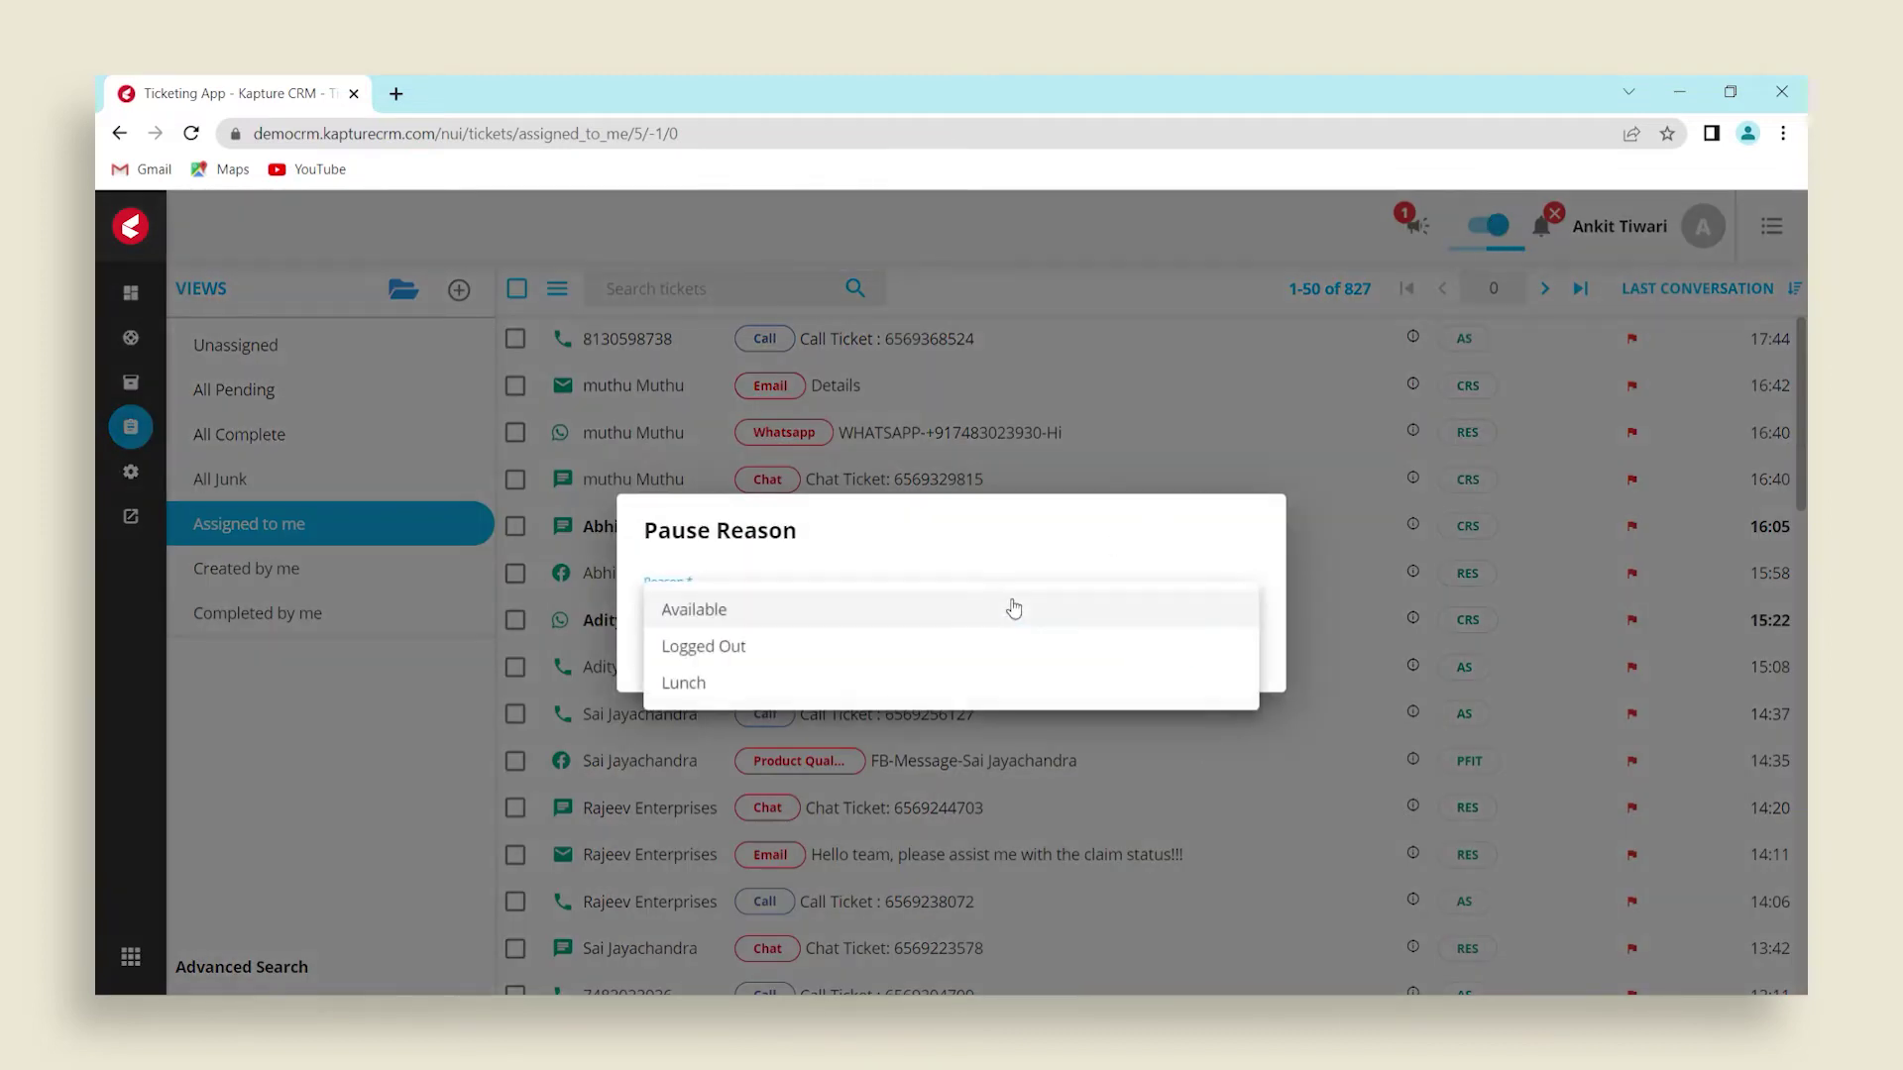
pyautogui.click(864, 681)
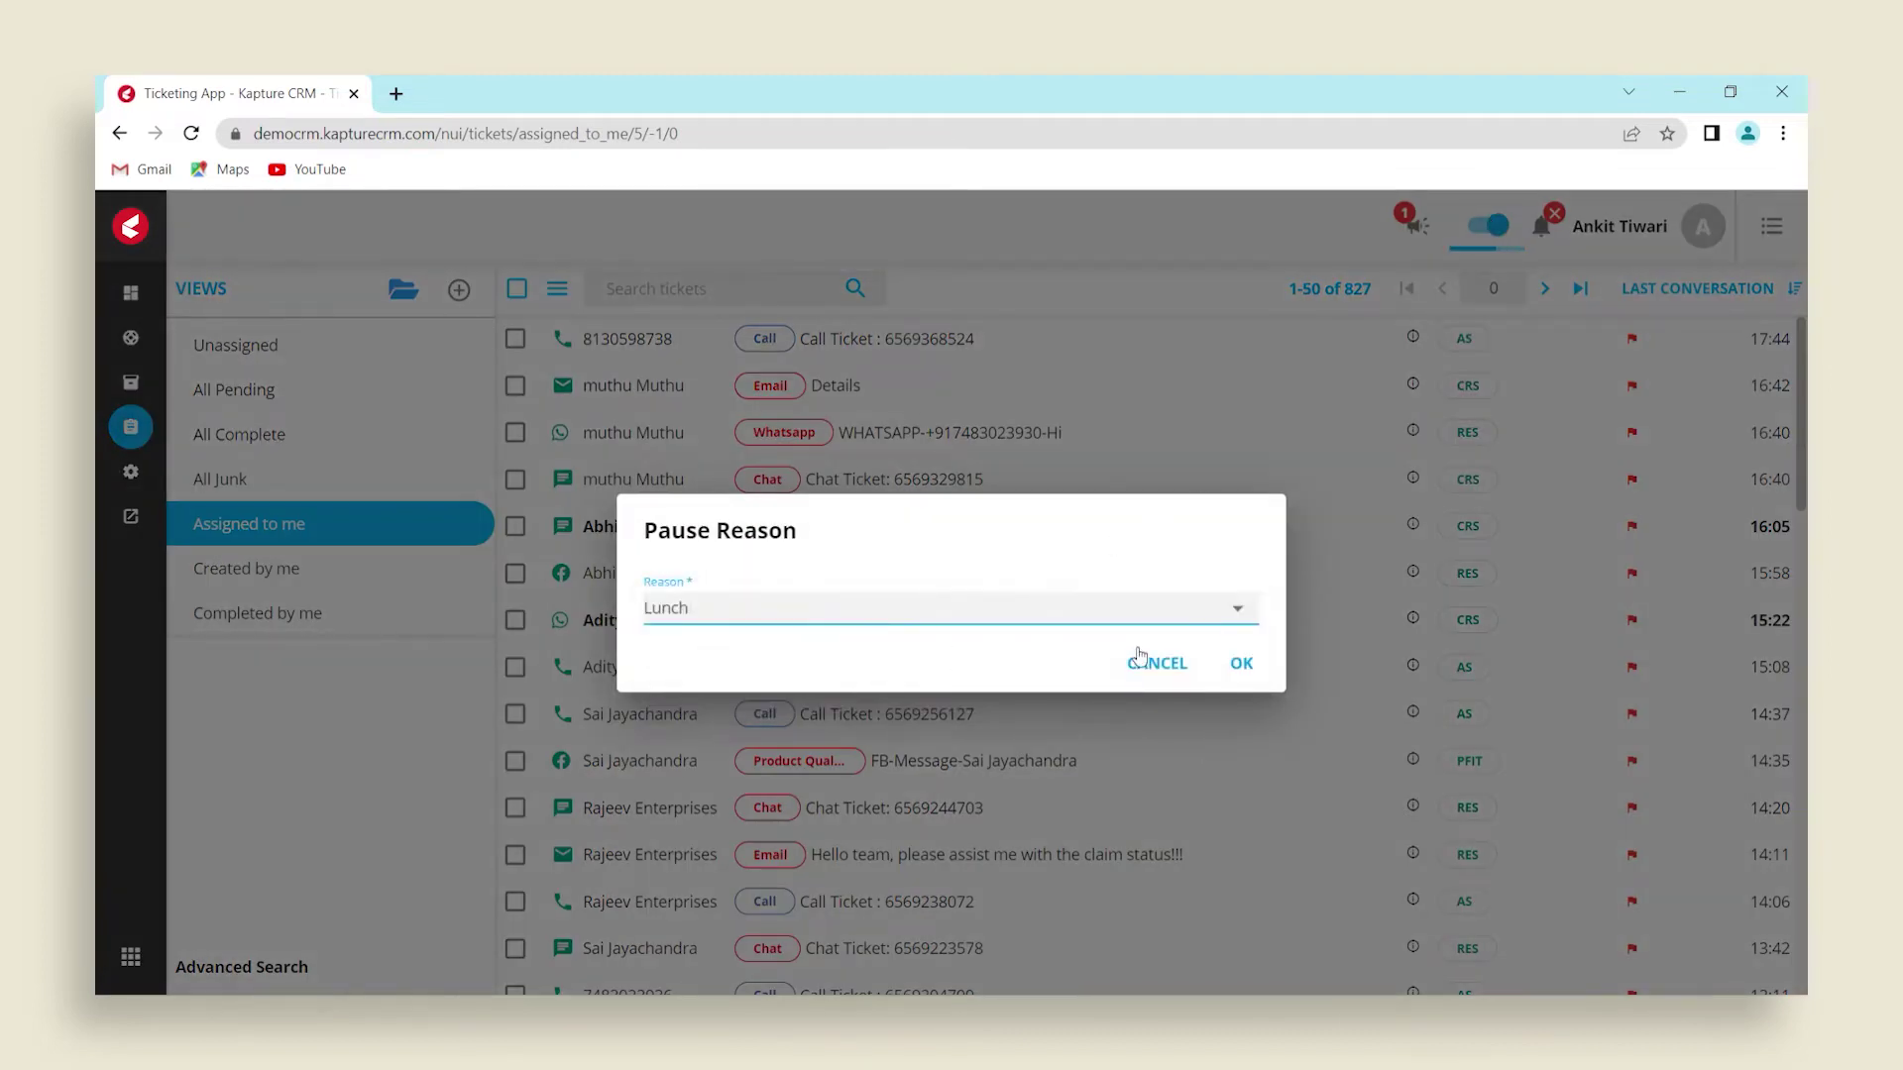
pyautogui.click(1241, 666)
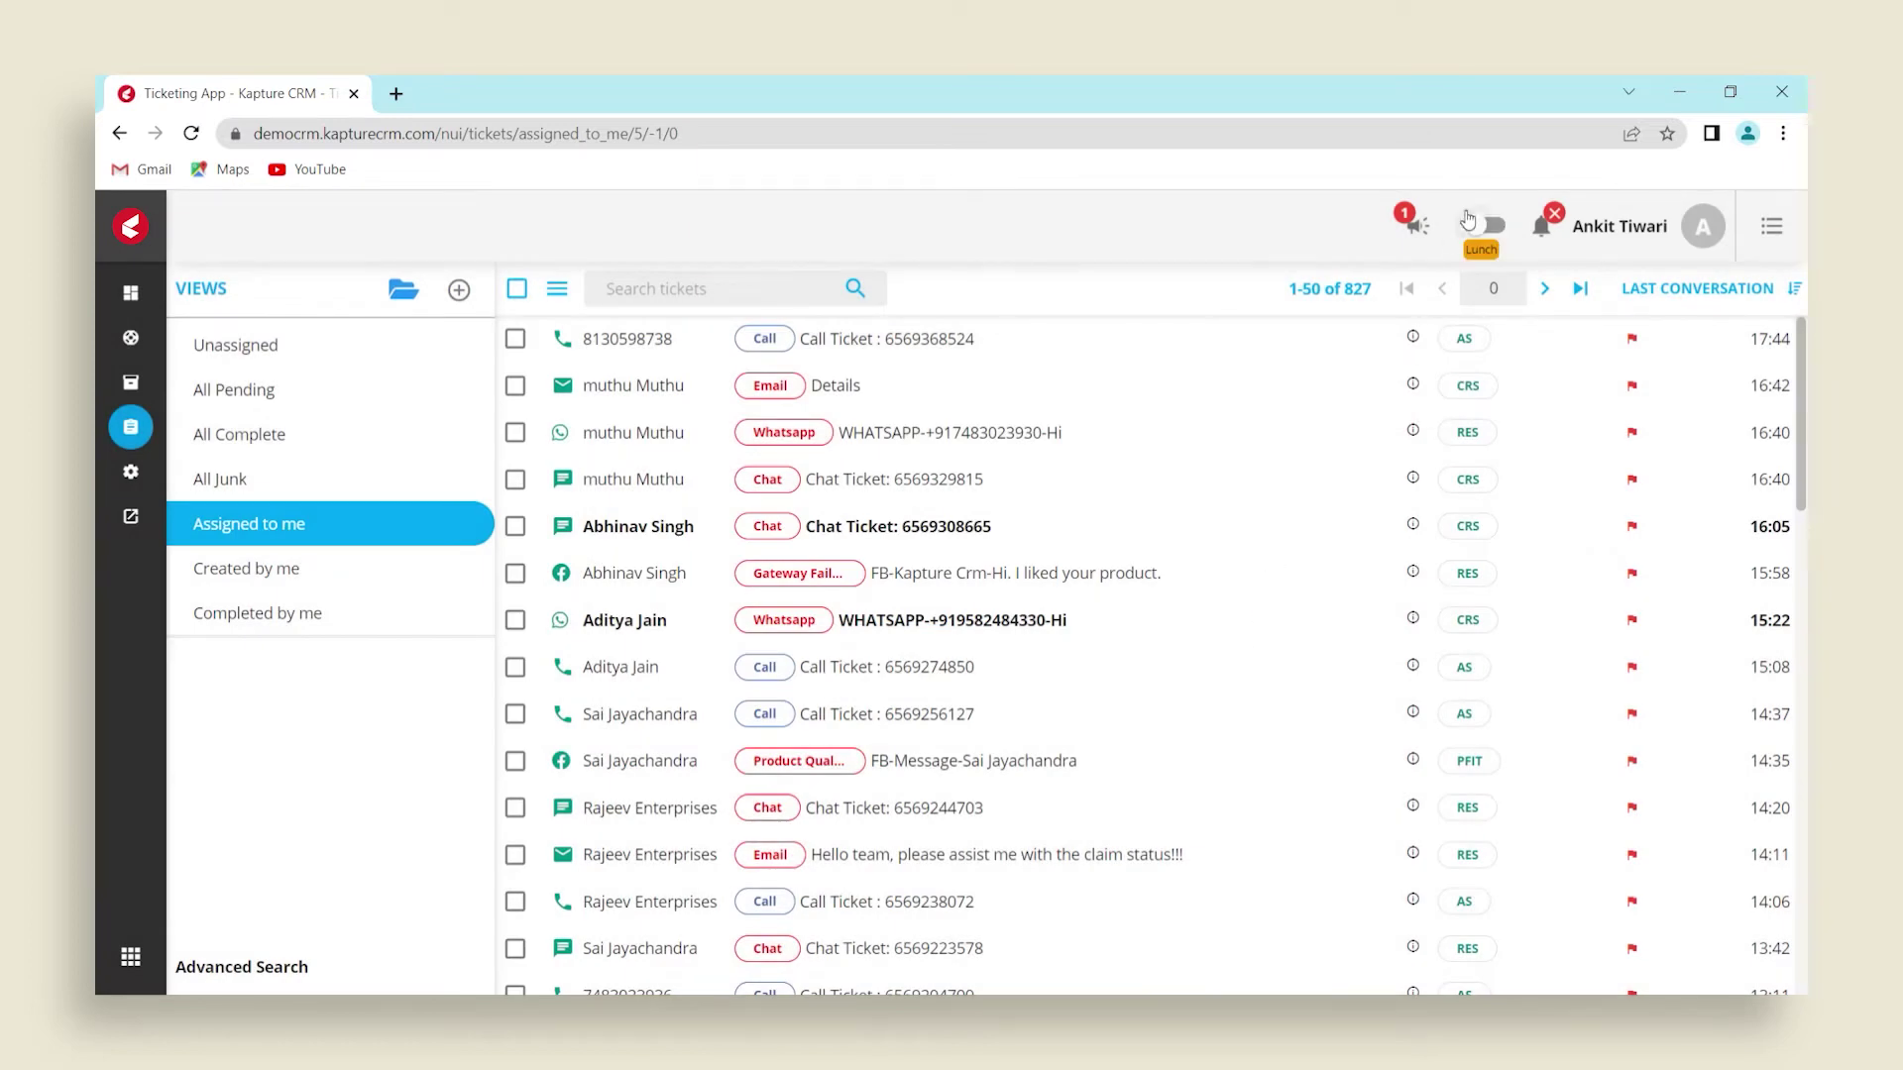
pyautogui.click(1481, 227)
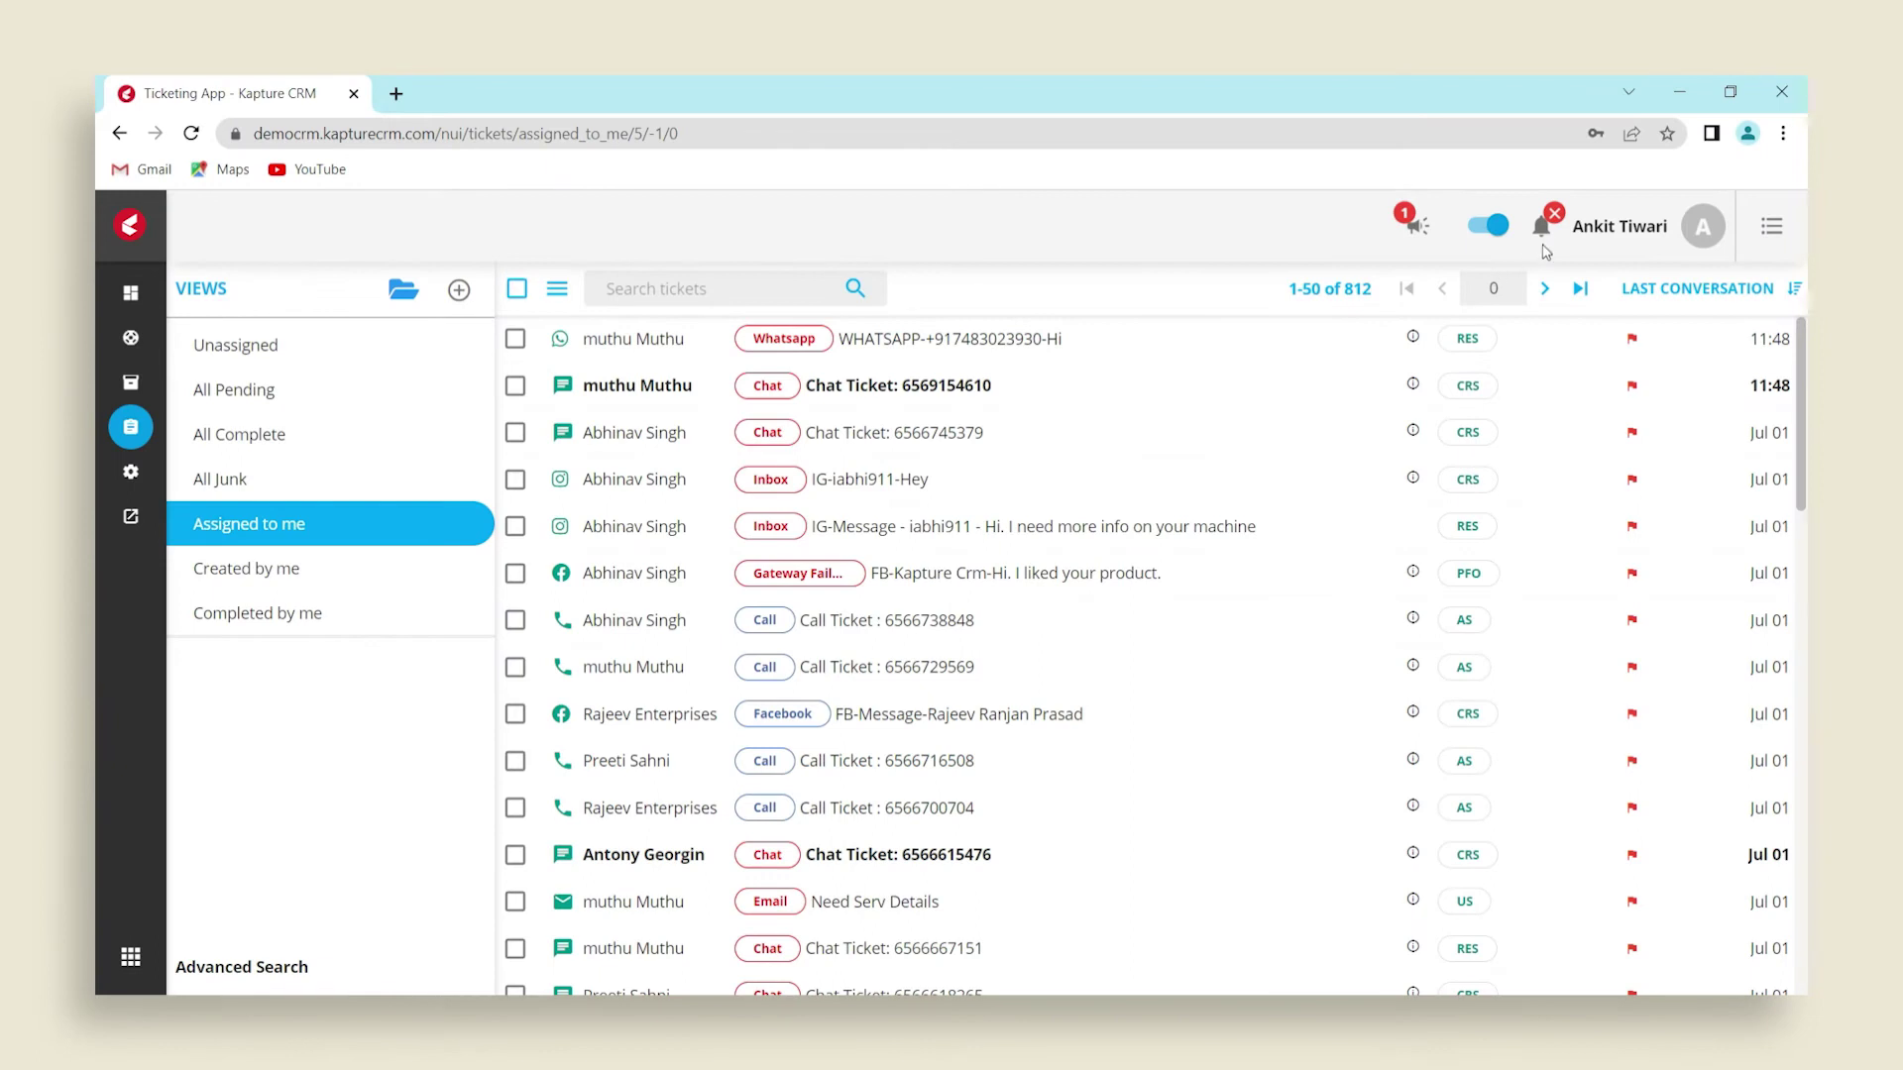
# Step: Look through the agent's recent notifications
pyautogui.click(1542, 232)
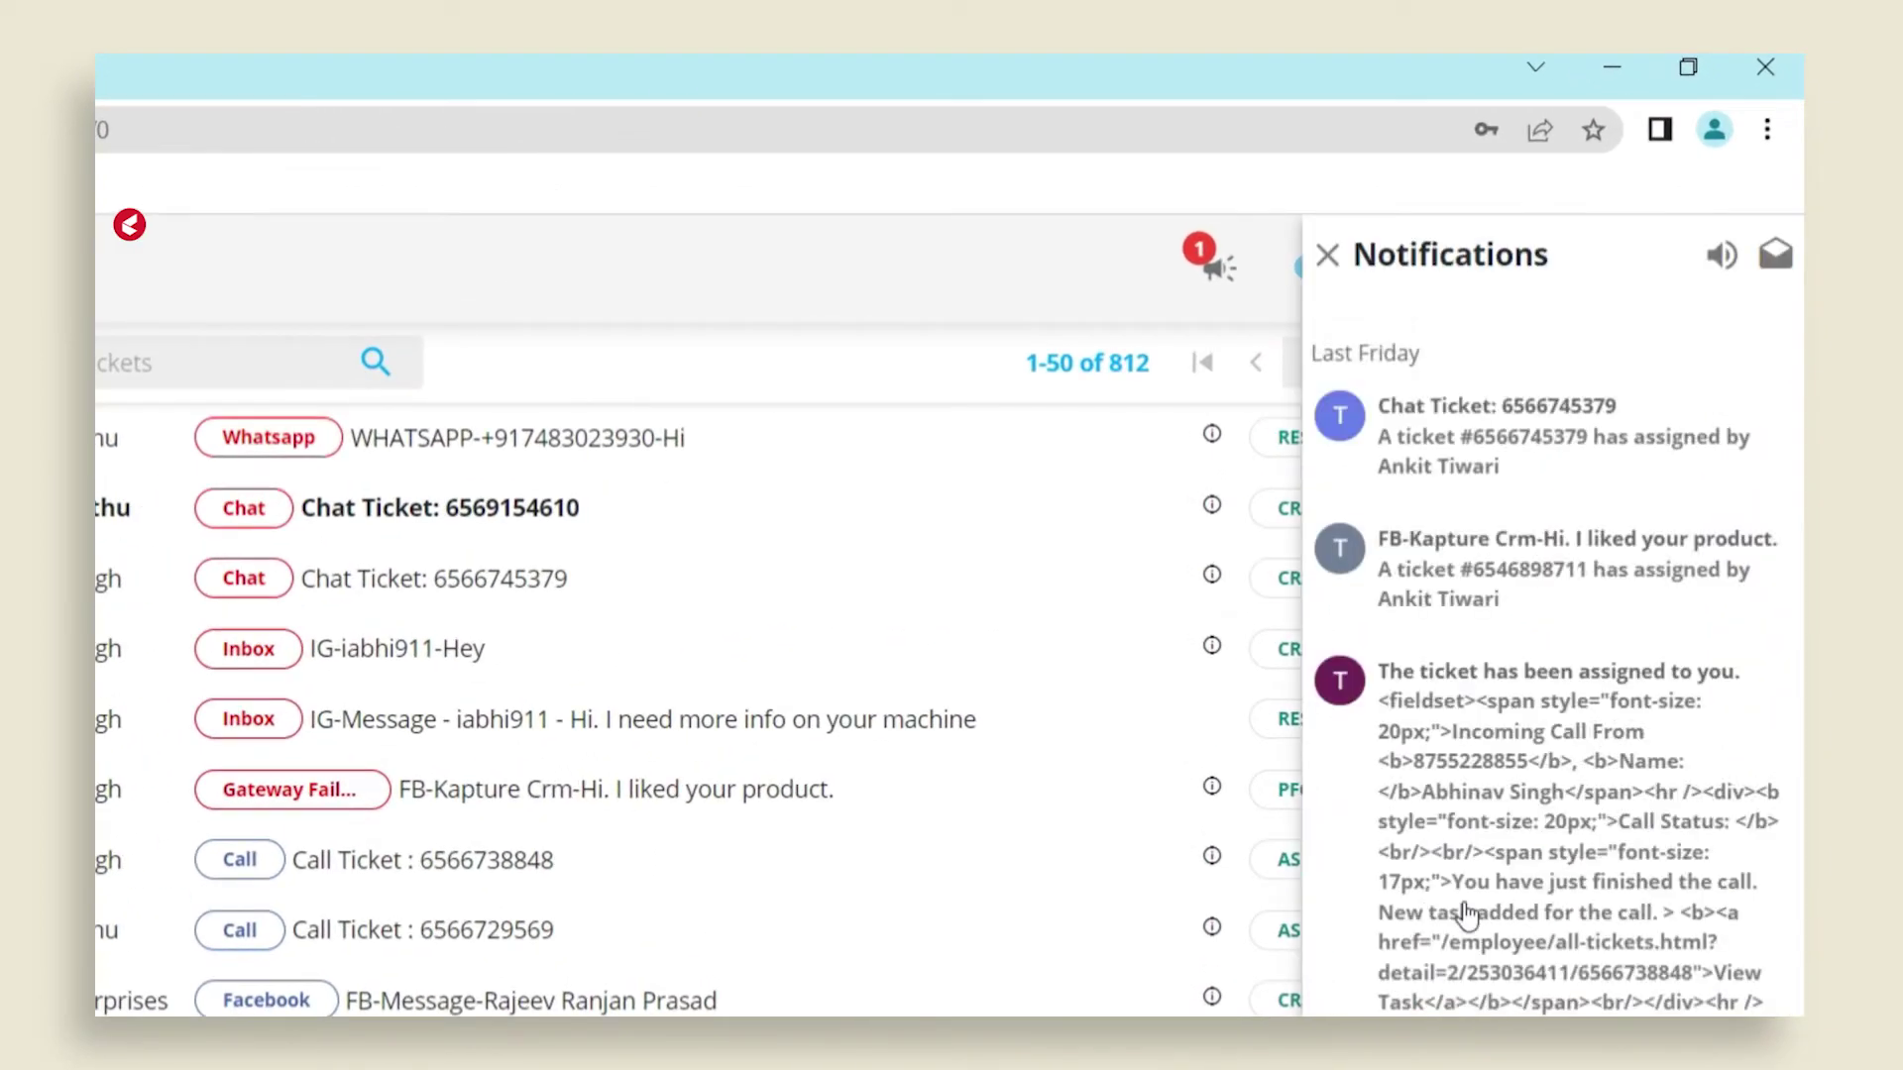
pyautogui.scroll(-15, 1467, 914)
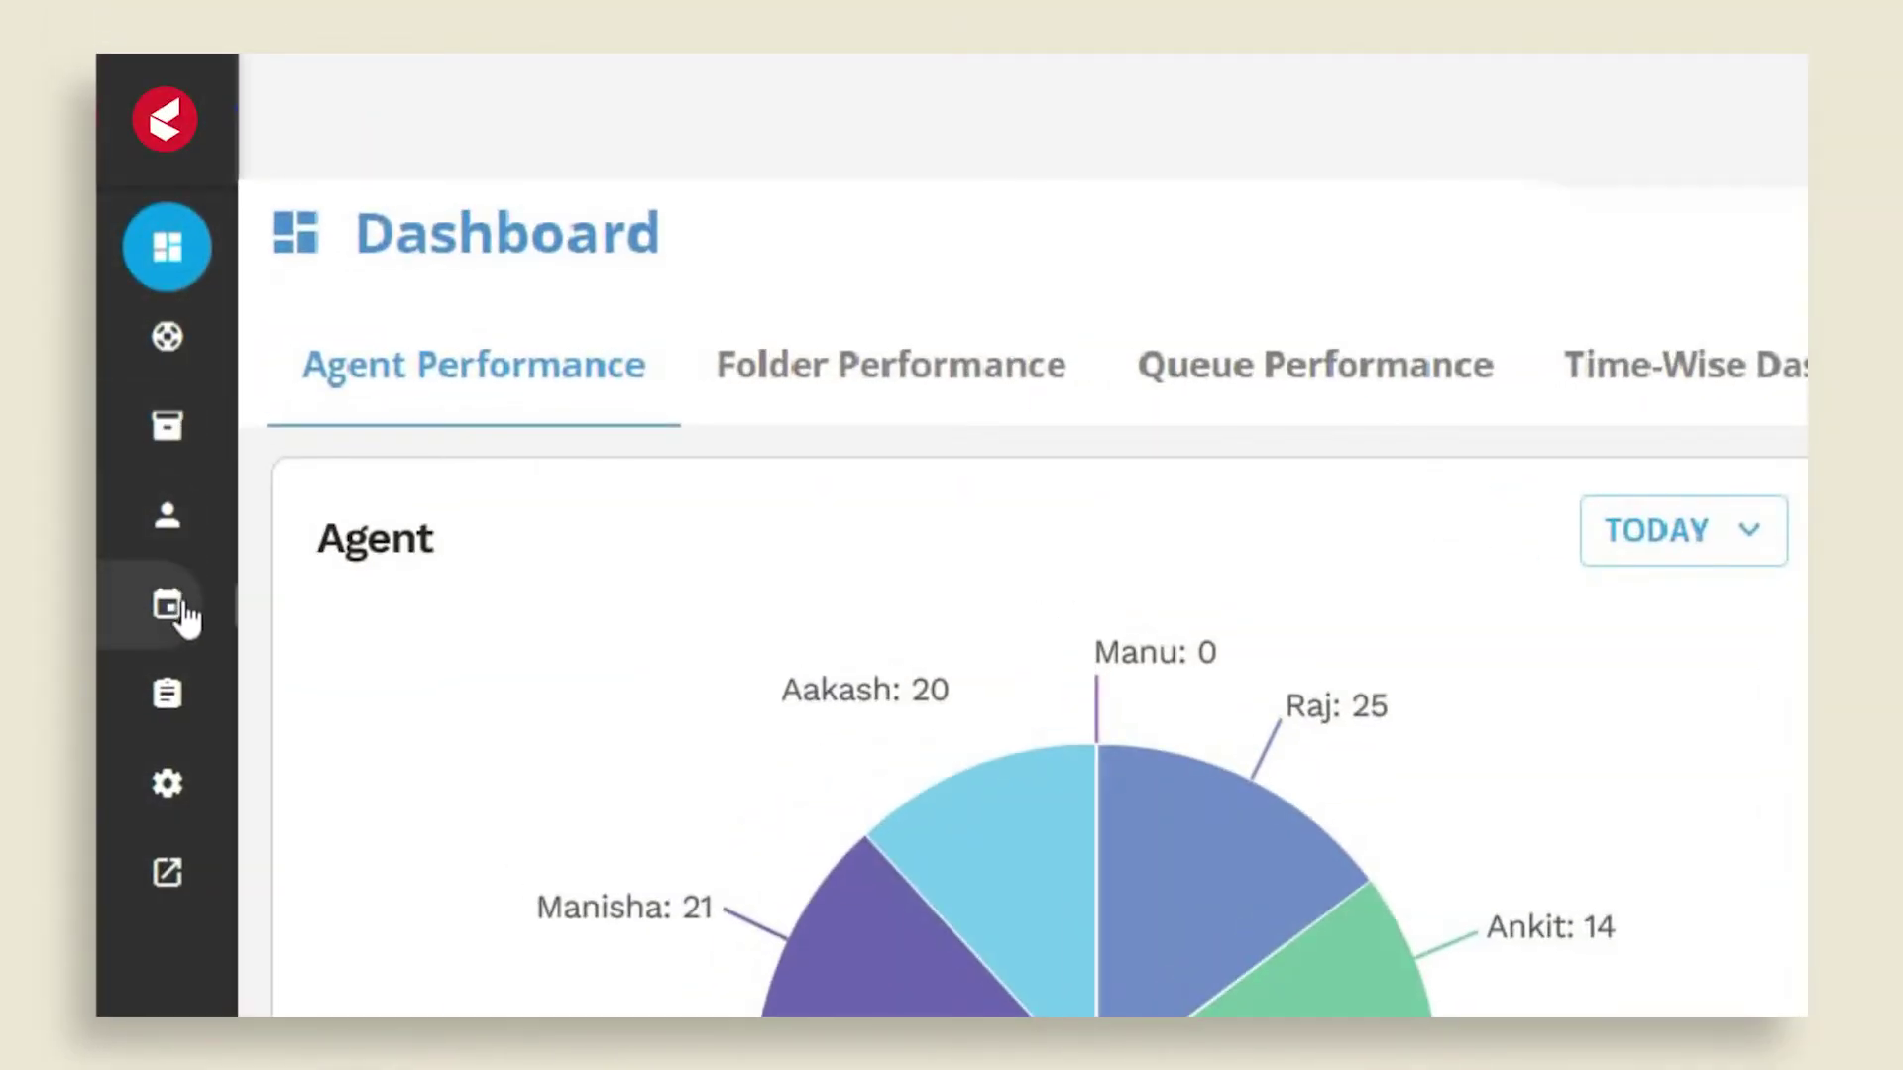
# Step: Open the WhatsApp "Need help" ticket assigned to the agent and view the customer's details
pyautogui.click(184, 688)
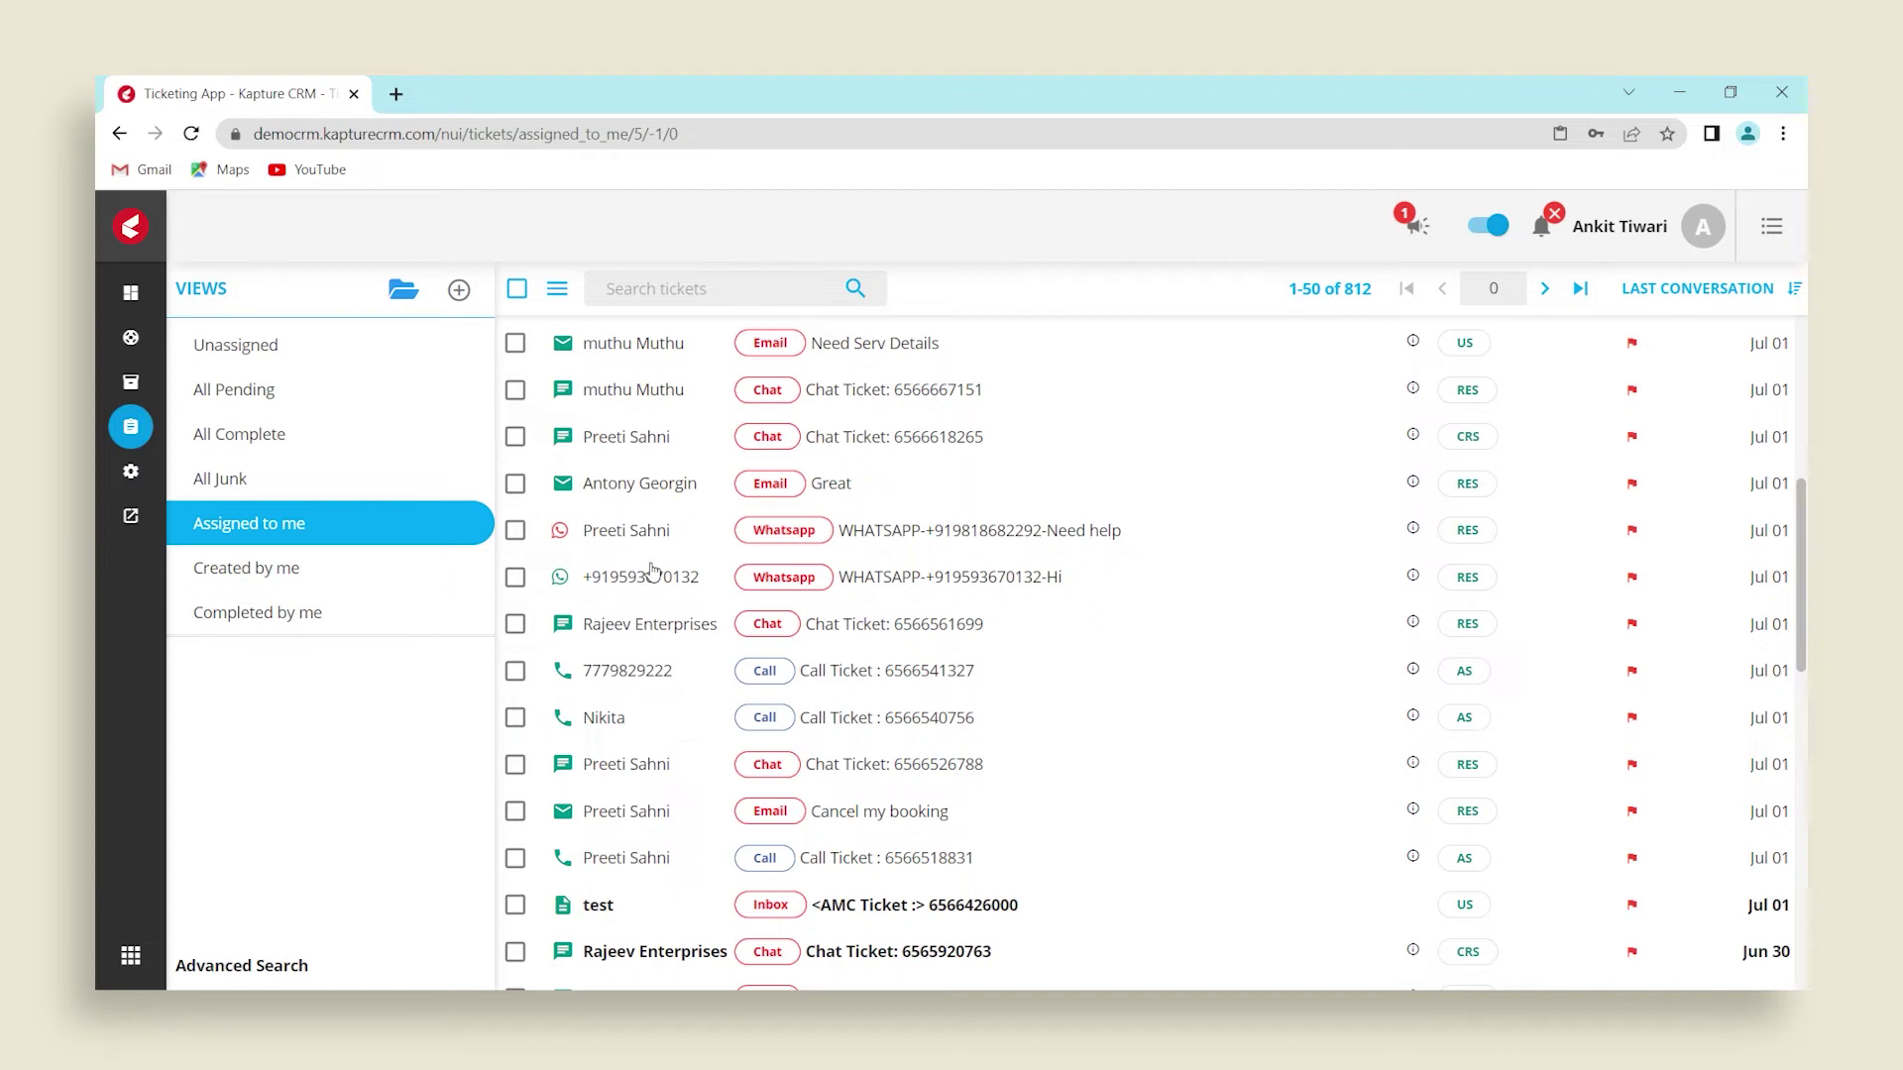
pyautogui.click(662, 533)
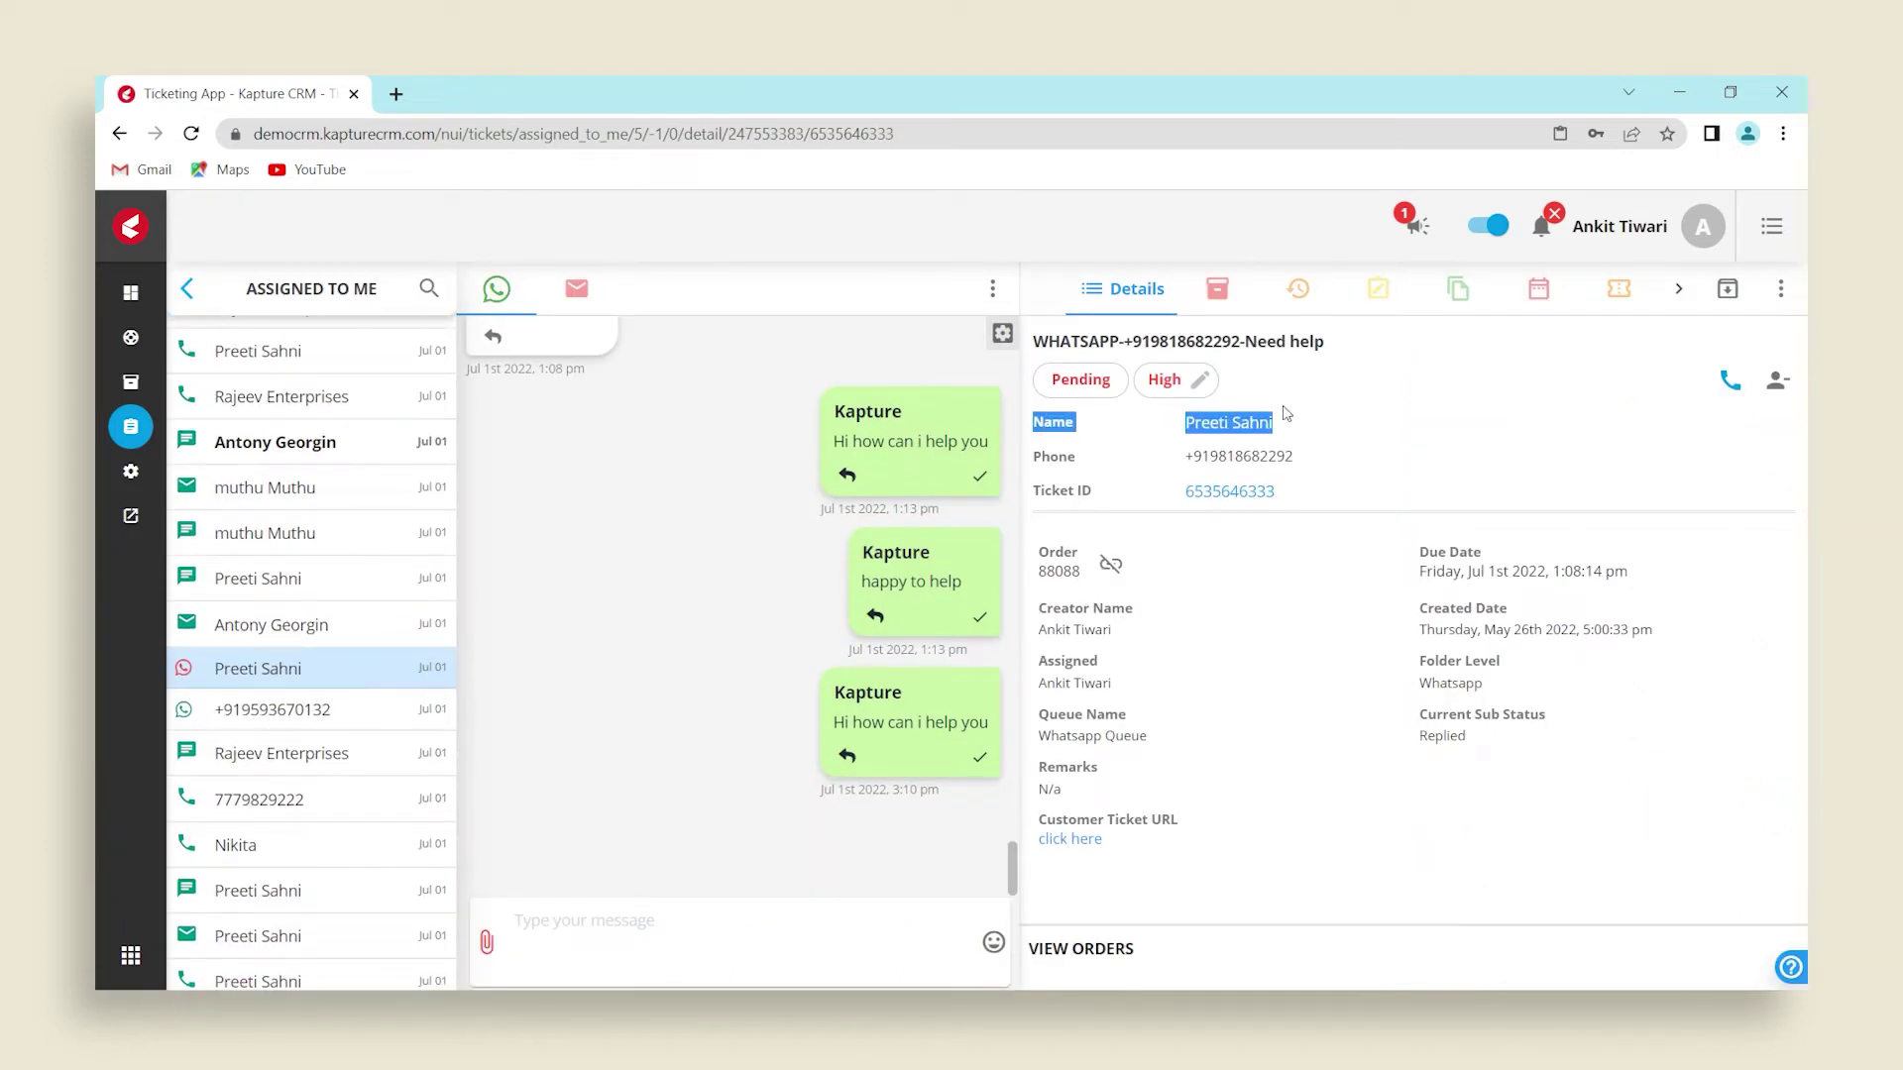
pyautogui.click(1383, 436)
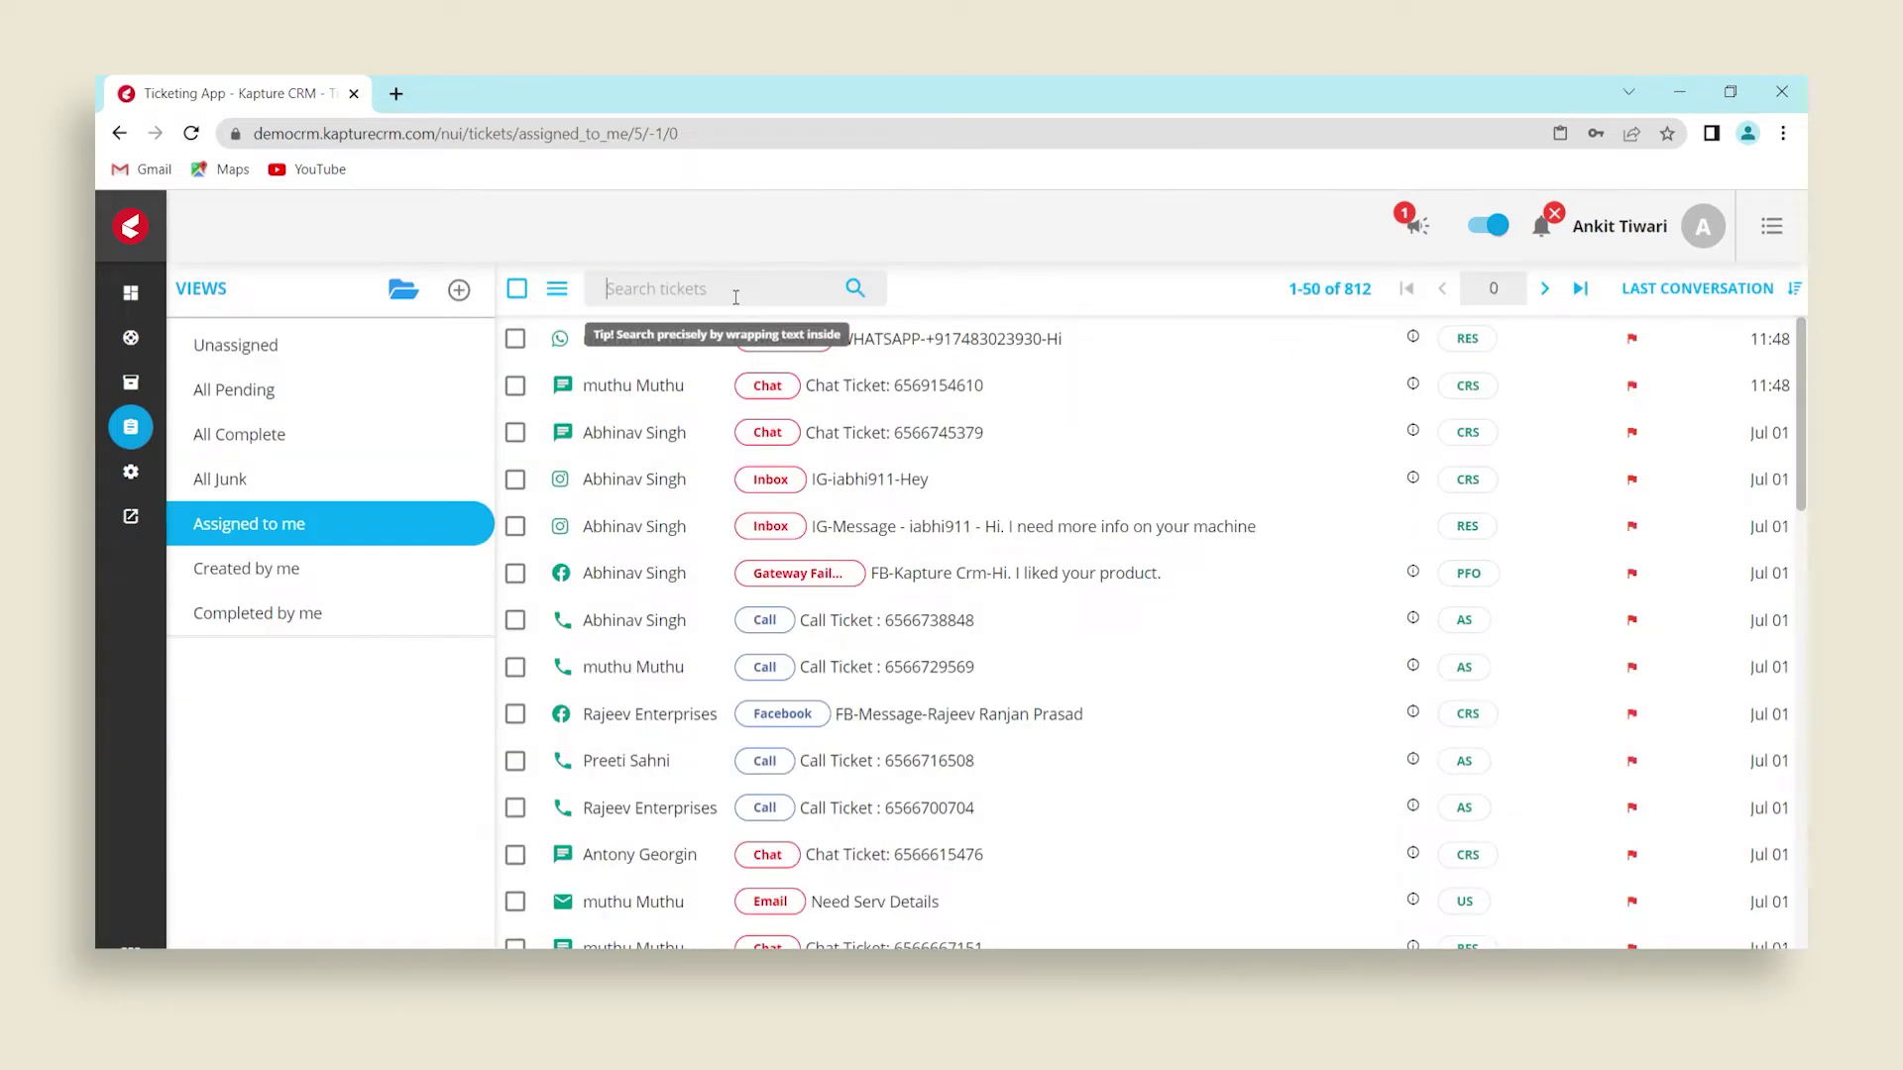
# Step: Search the tickets by the customer's e-mail address and open the "Need Serv Details" ticket
pyautogui.click(738, 293)
pyautogui.hotkey('ctrl', 'v')
pyautogui.press('Return')
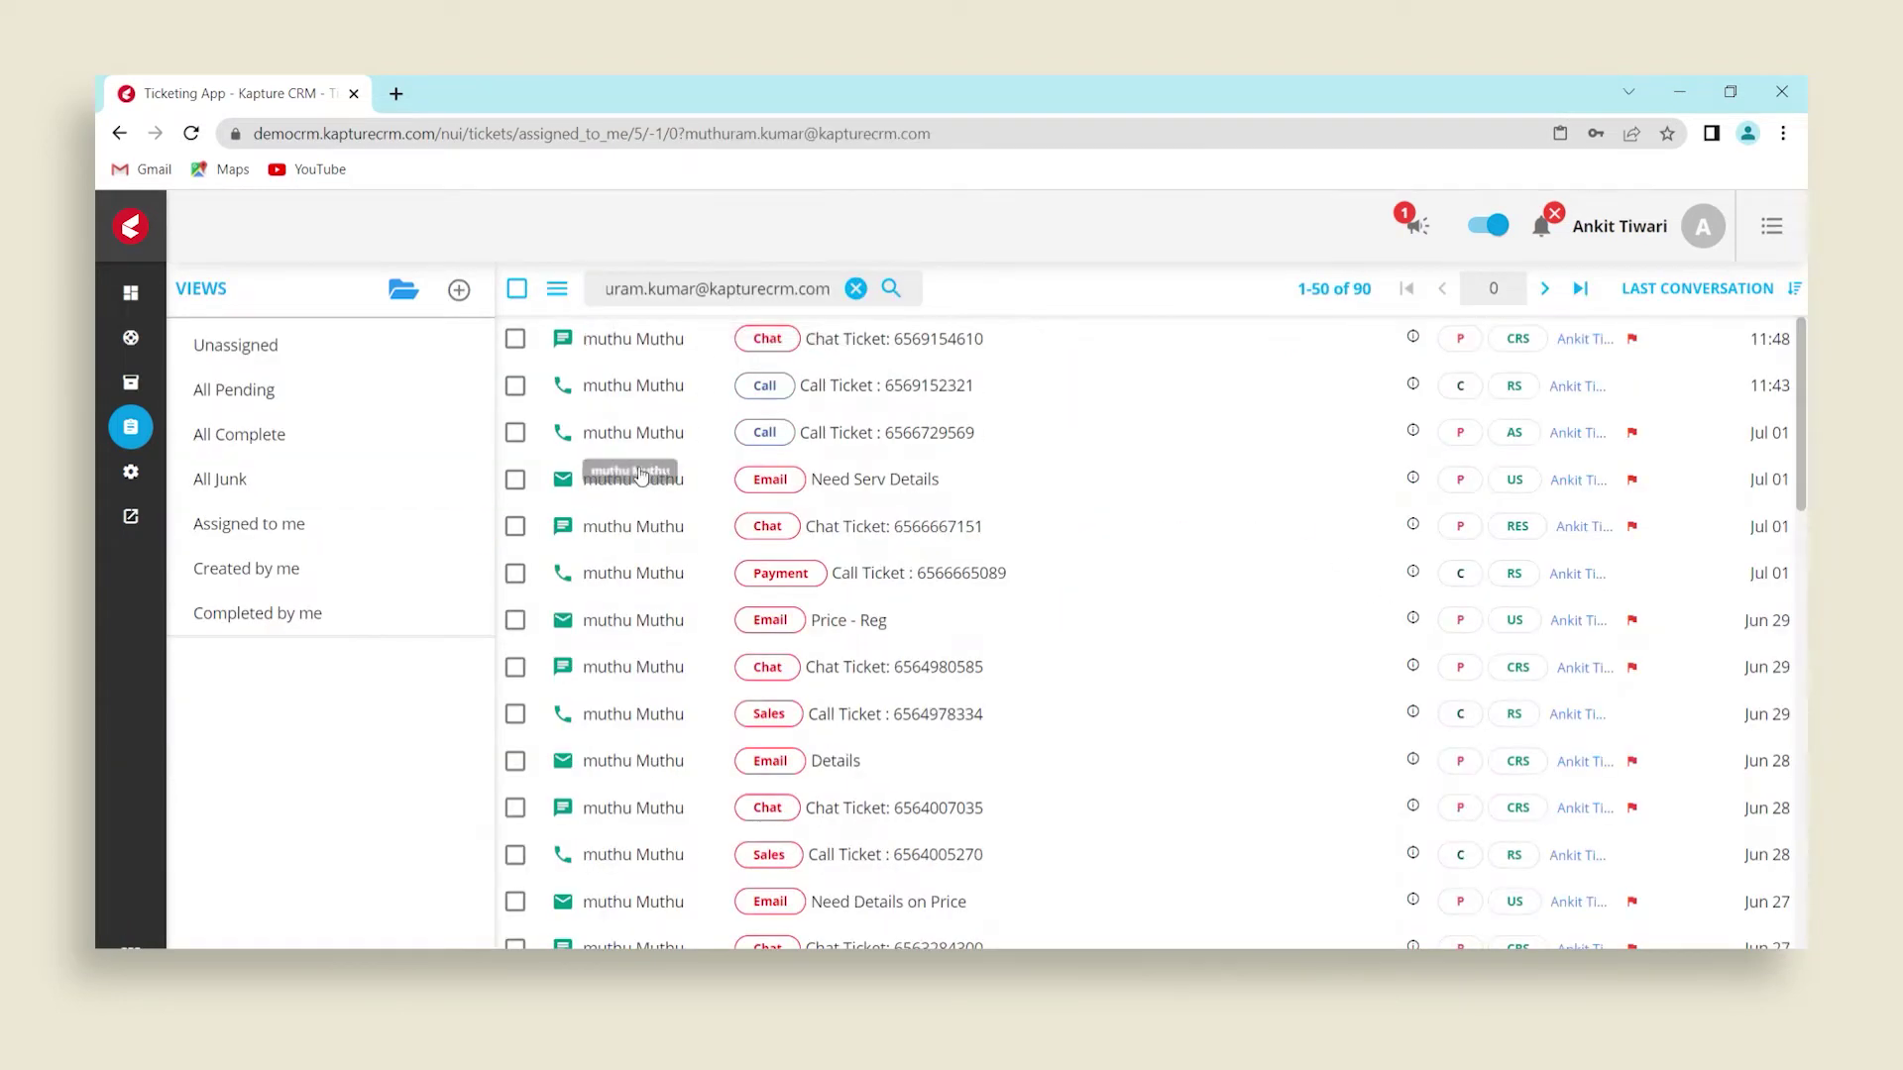
pyautogui.click(628, 480)
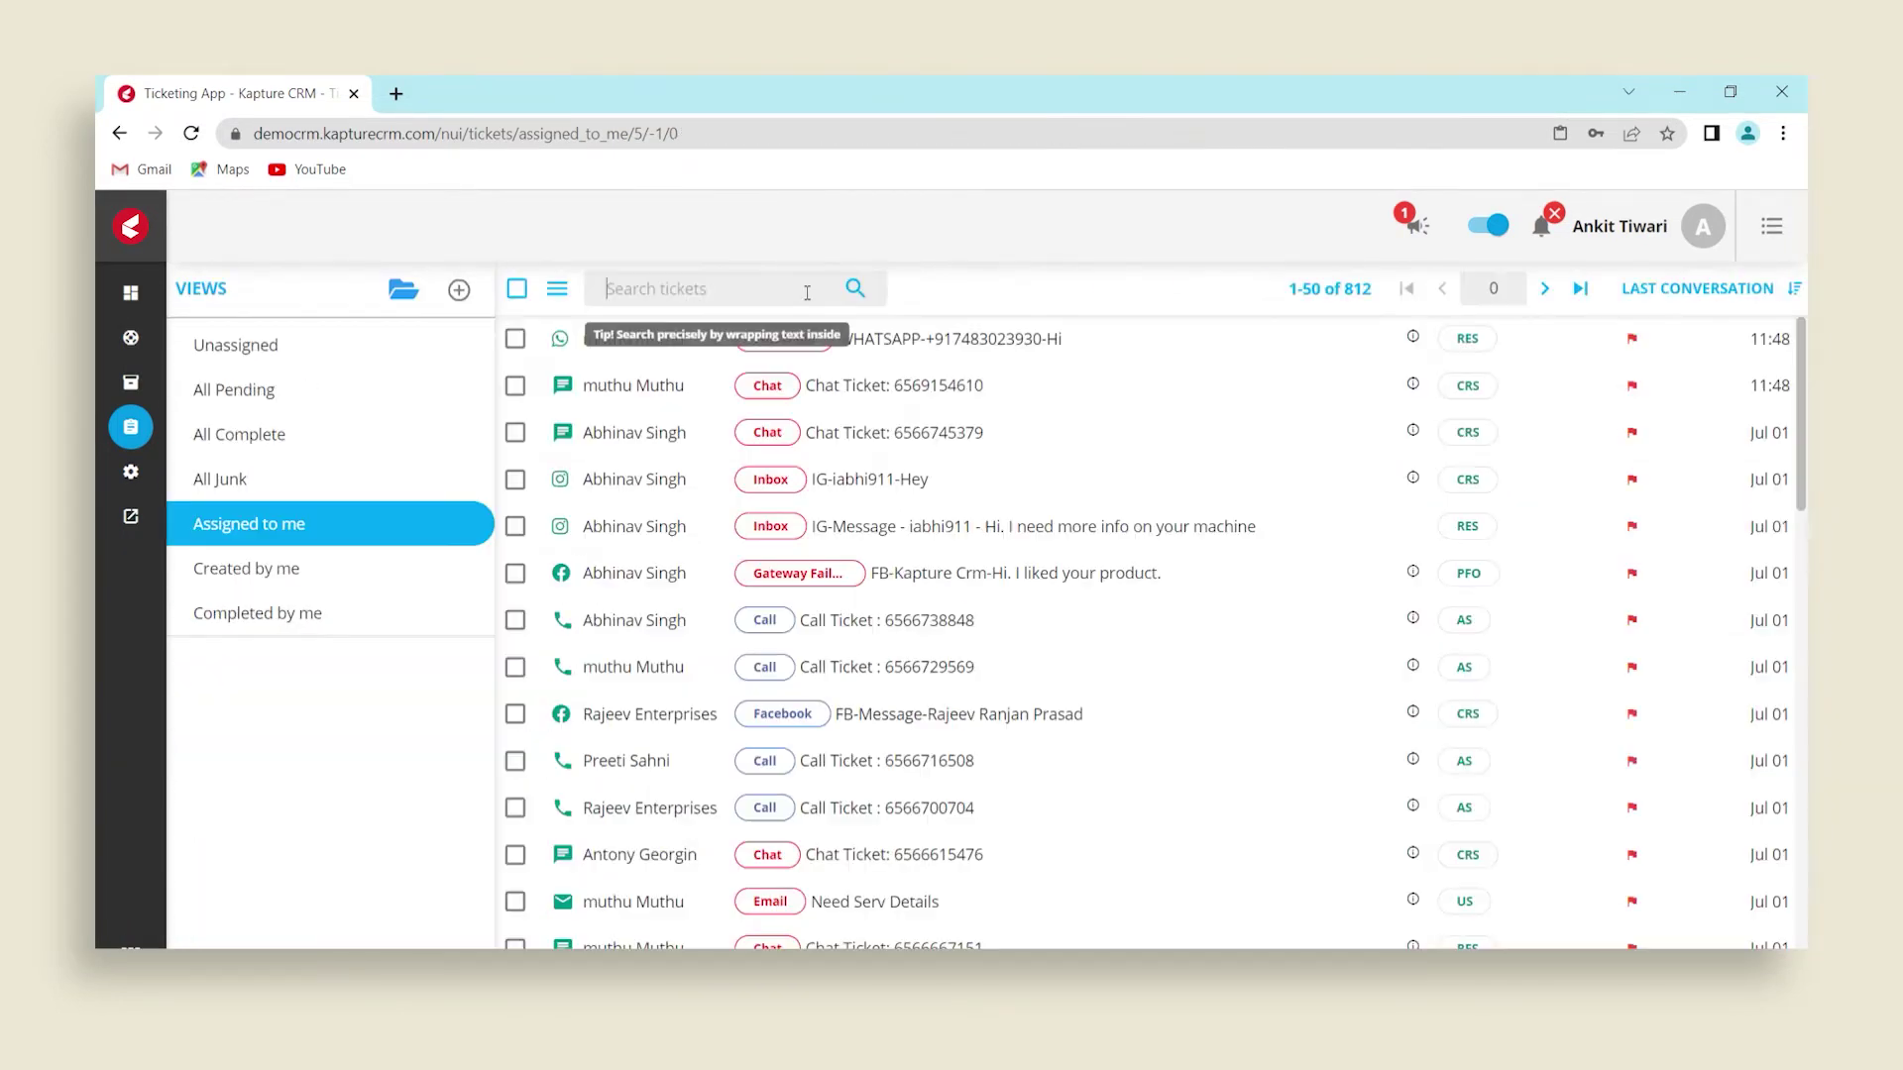
# Step: Search the tickets by a ticket number and open the matching chat ticket
pyautogui.hotkey('ctrl', 'v')
pyautogui.press('Return')
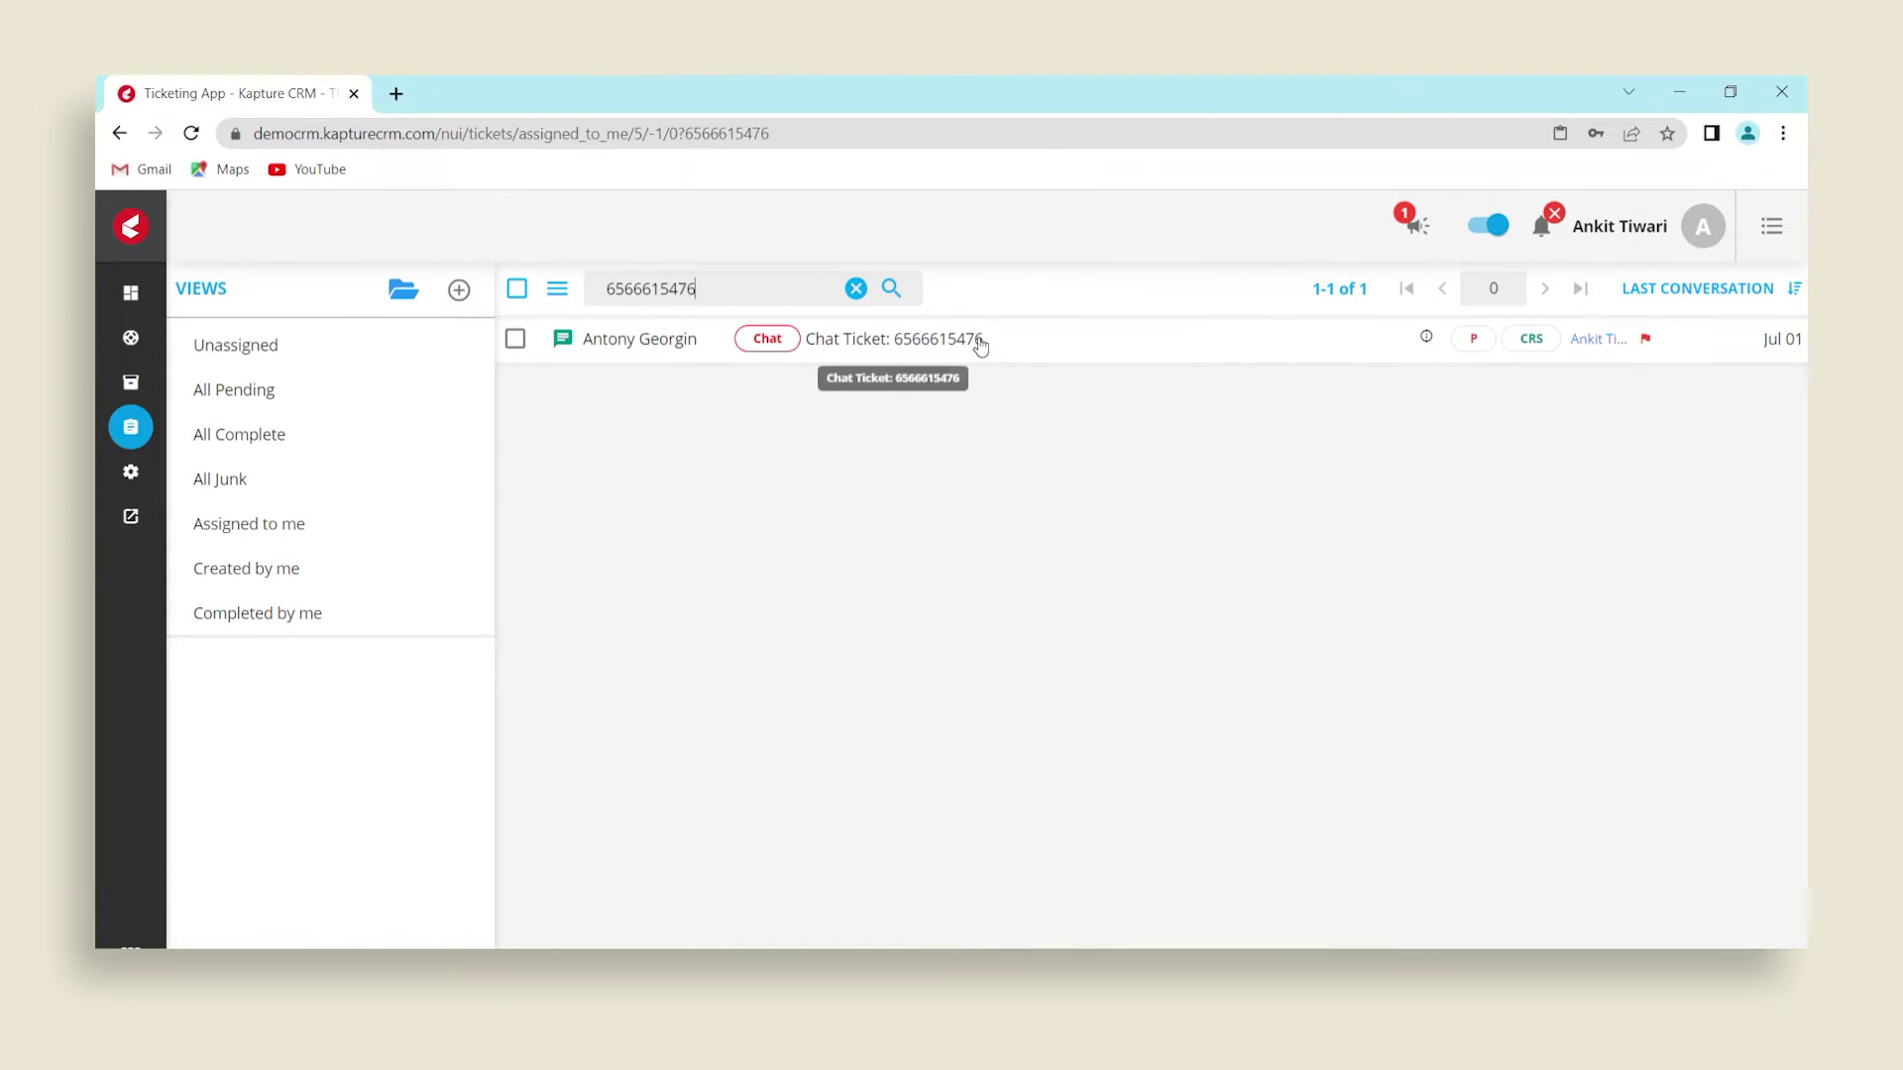
pyautogui.click(982, 342)
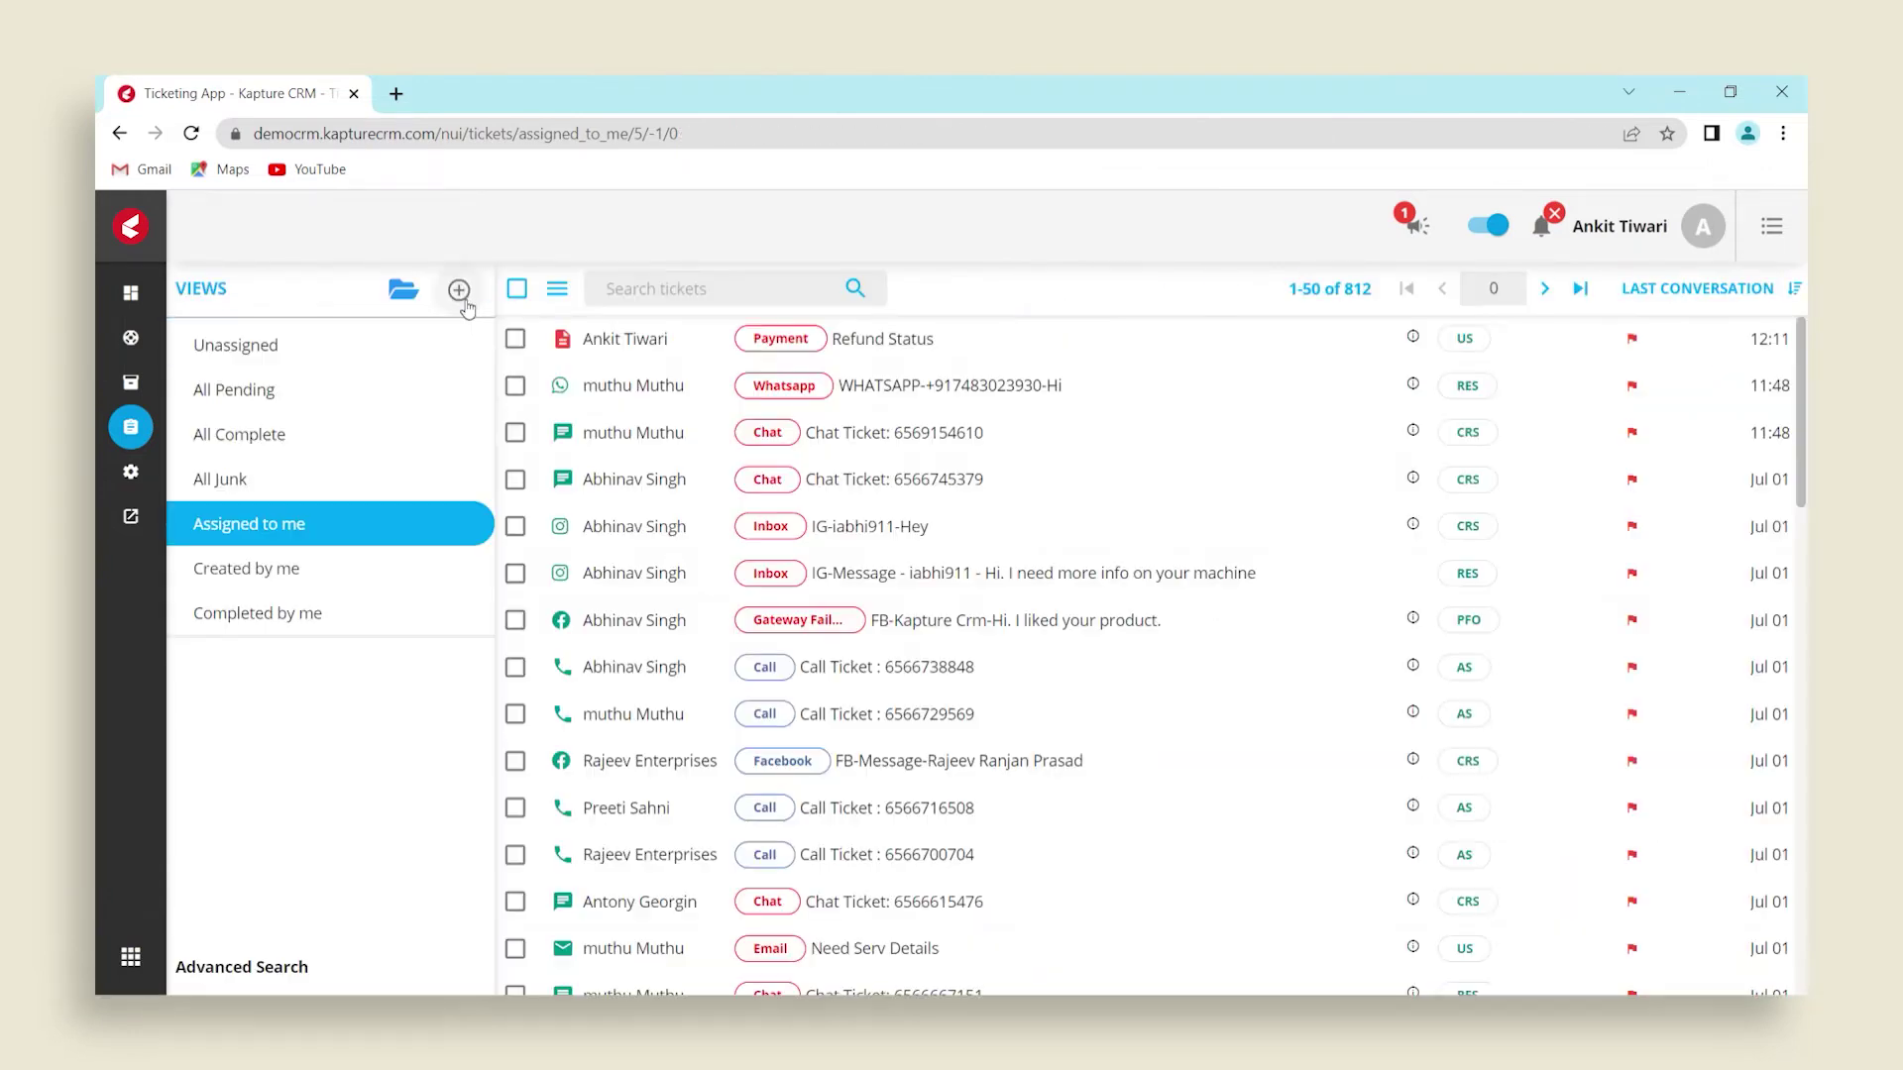
# Step: Start a new ticket from the Return template and set its due date to 07/05/2022
pyautogui.click(456, 297)
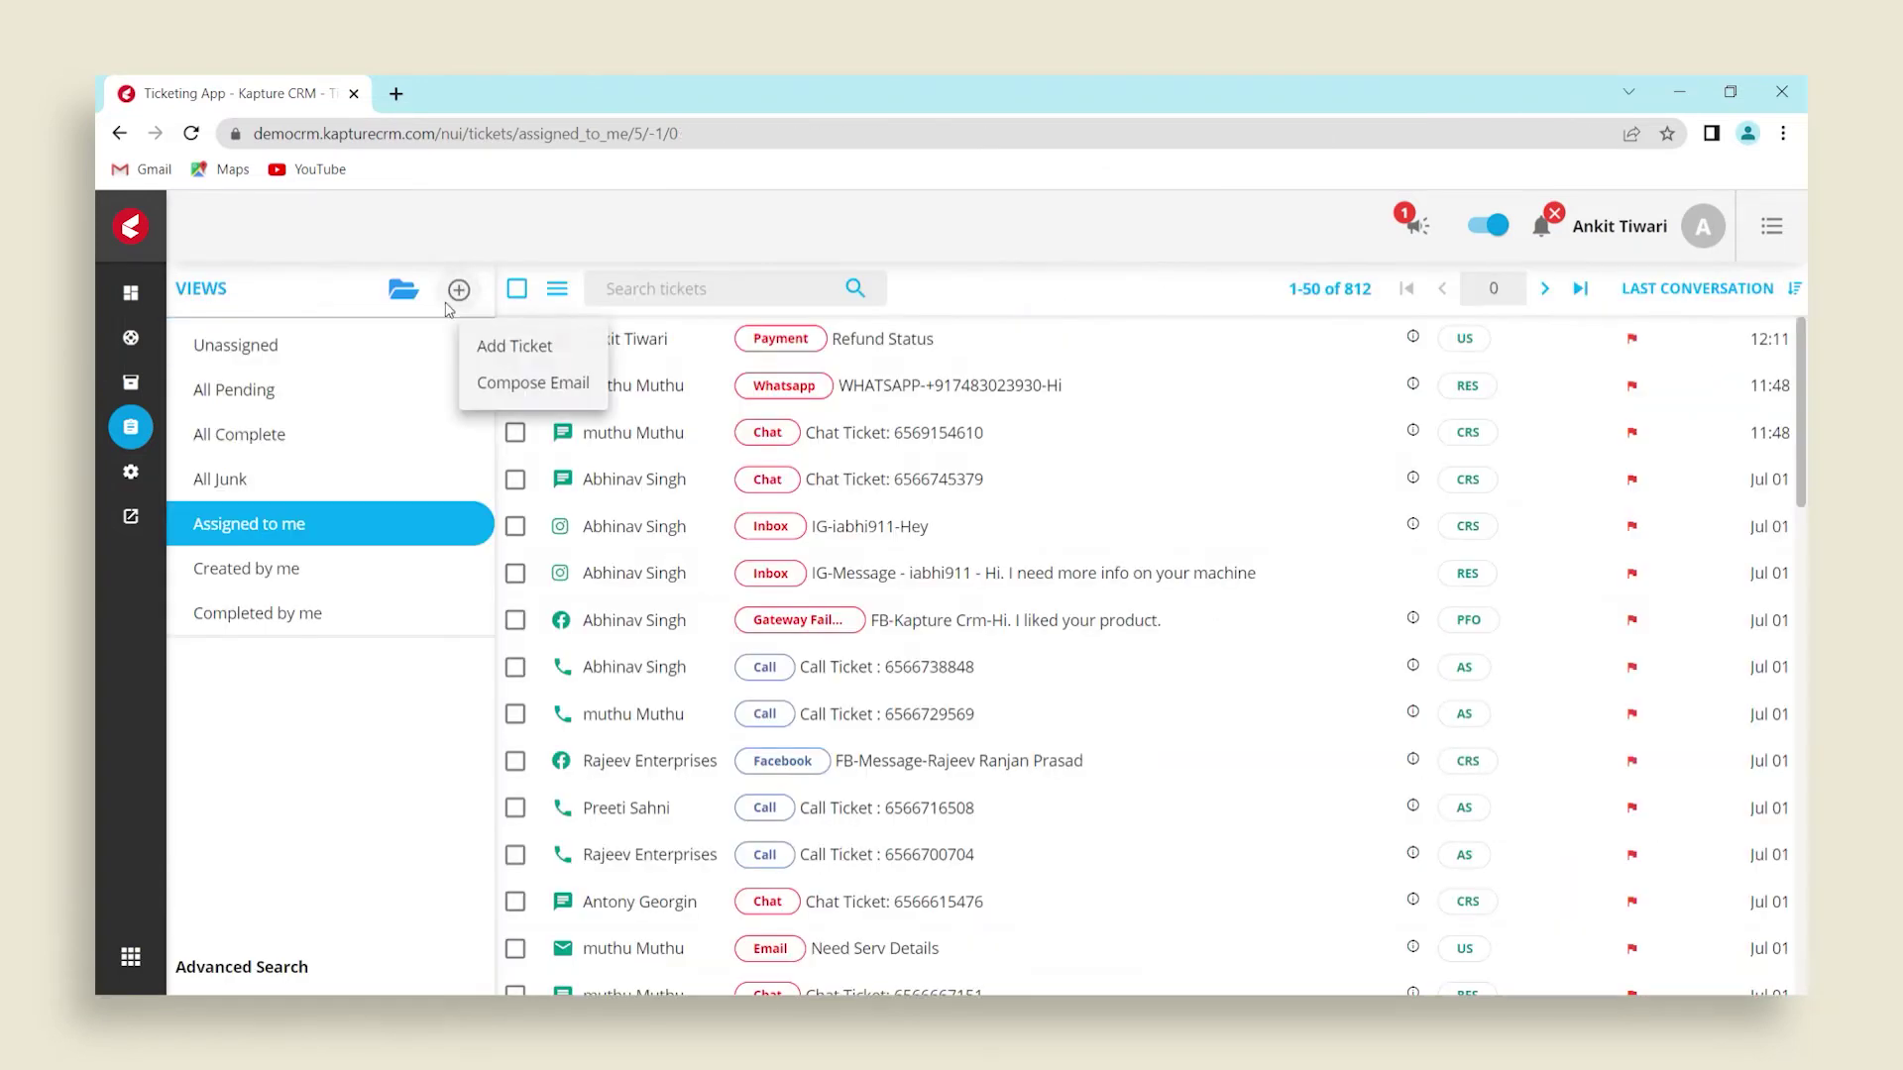
pyautogui.click(533, 347)
pyautogui.click(637, 508)
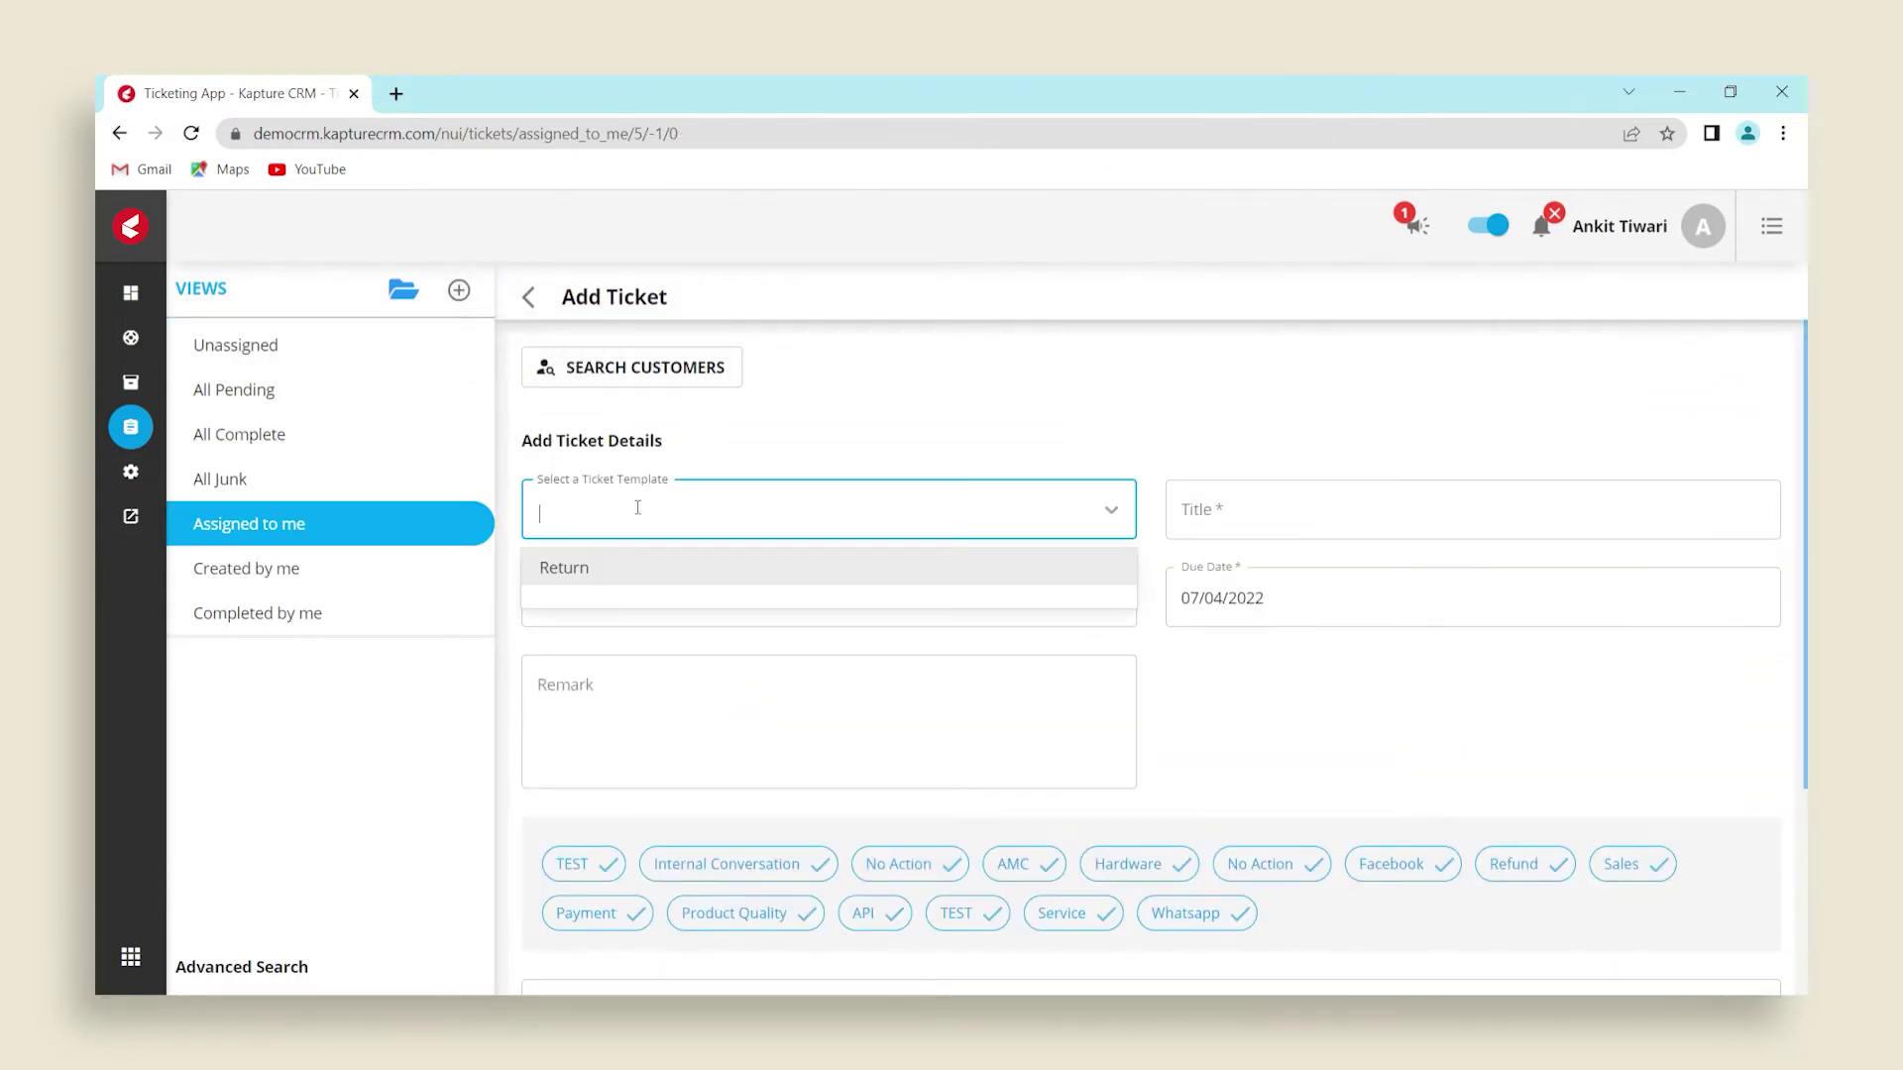
pyautogui.click(614, 563)
pyautogui.click(1179, 574)
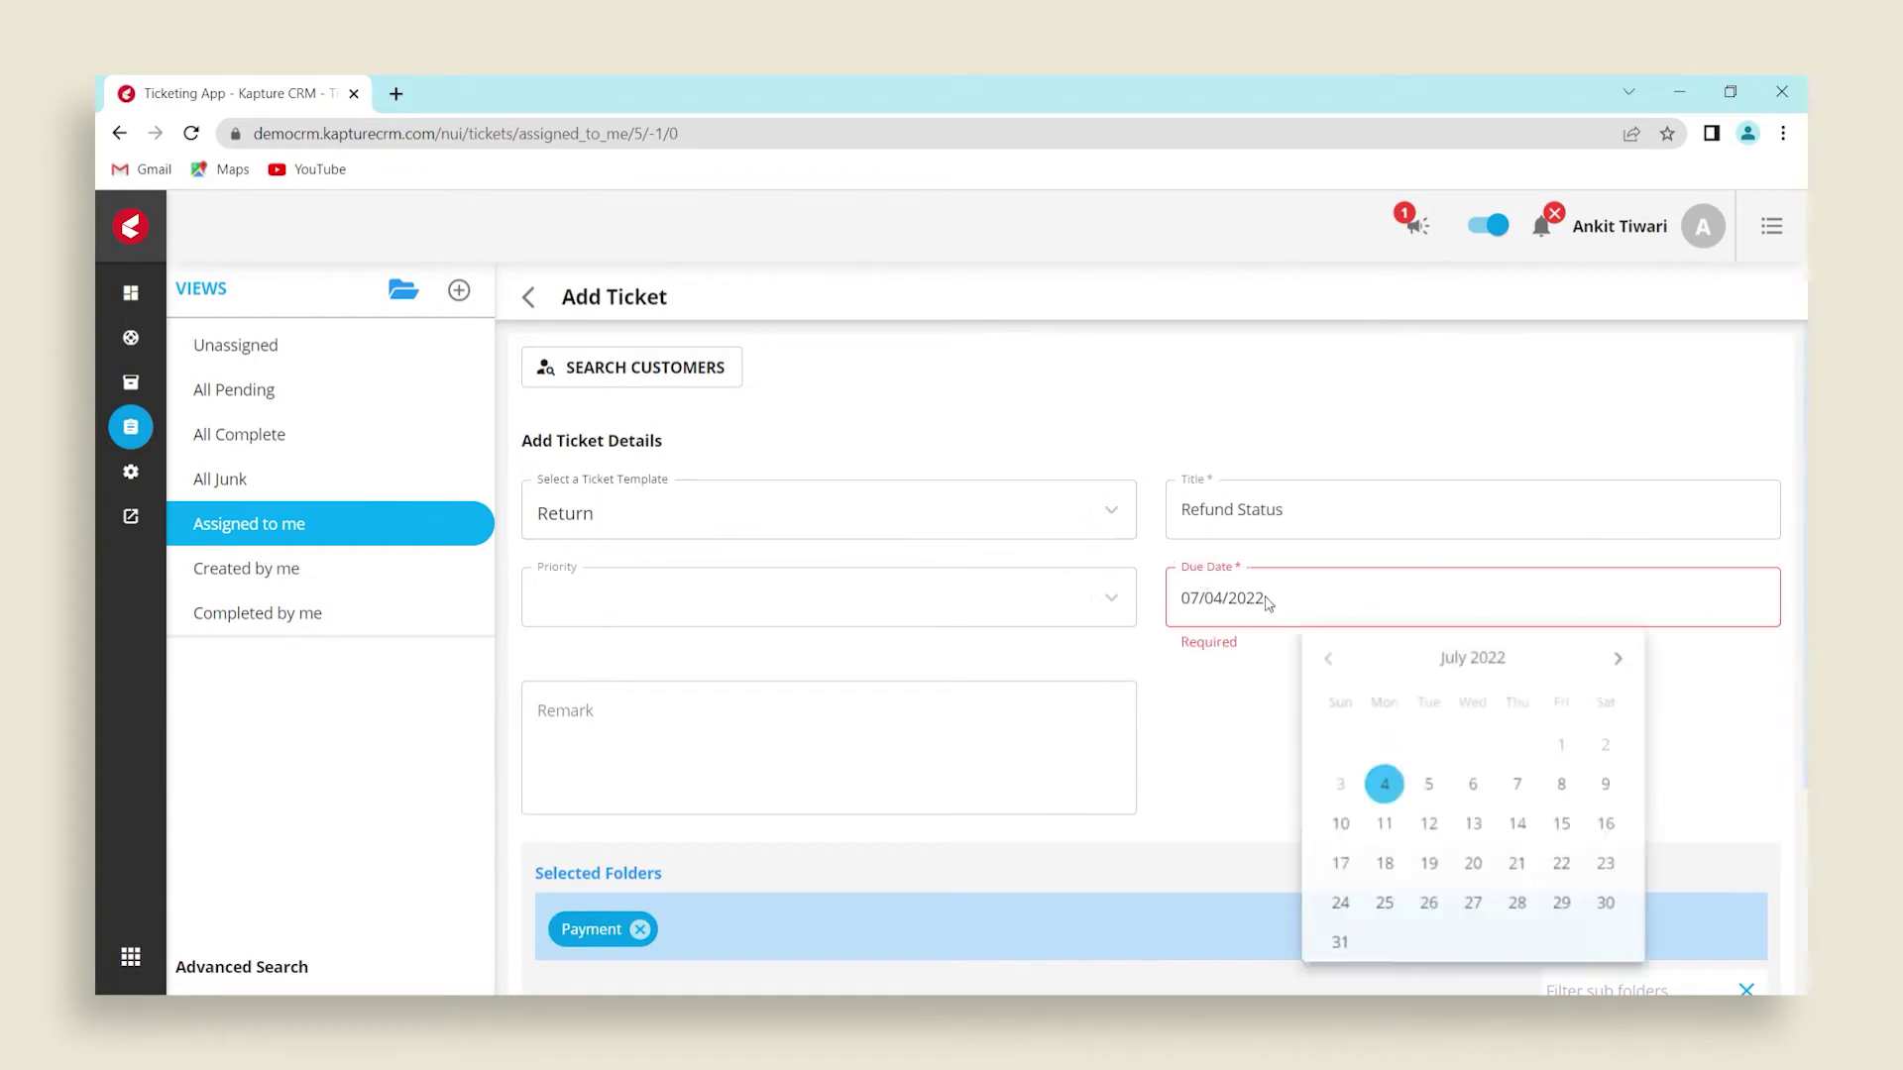
pyautogui.click(1443, 790)
# Step: Set the new ticket's priority to Medium and enter the remark "Checking the status of the refund"
pyautogui.click(644, 600)
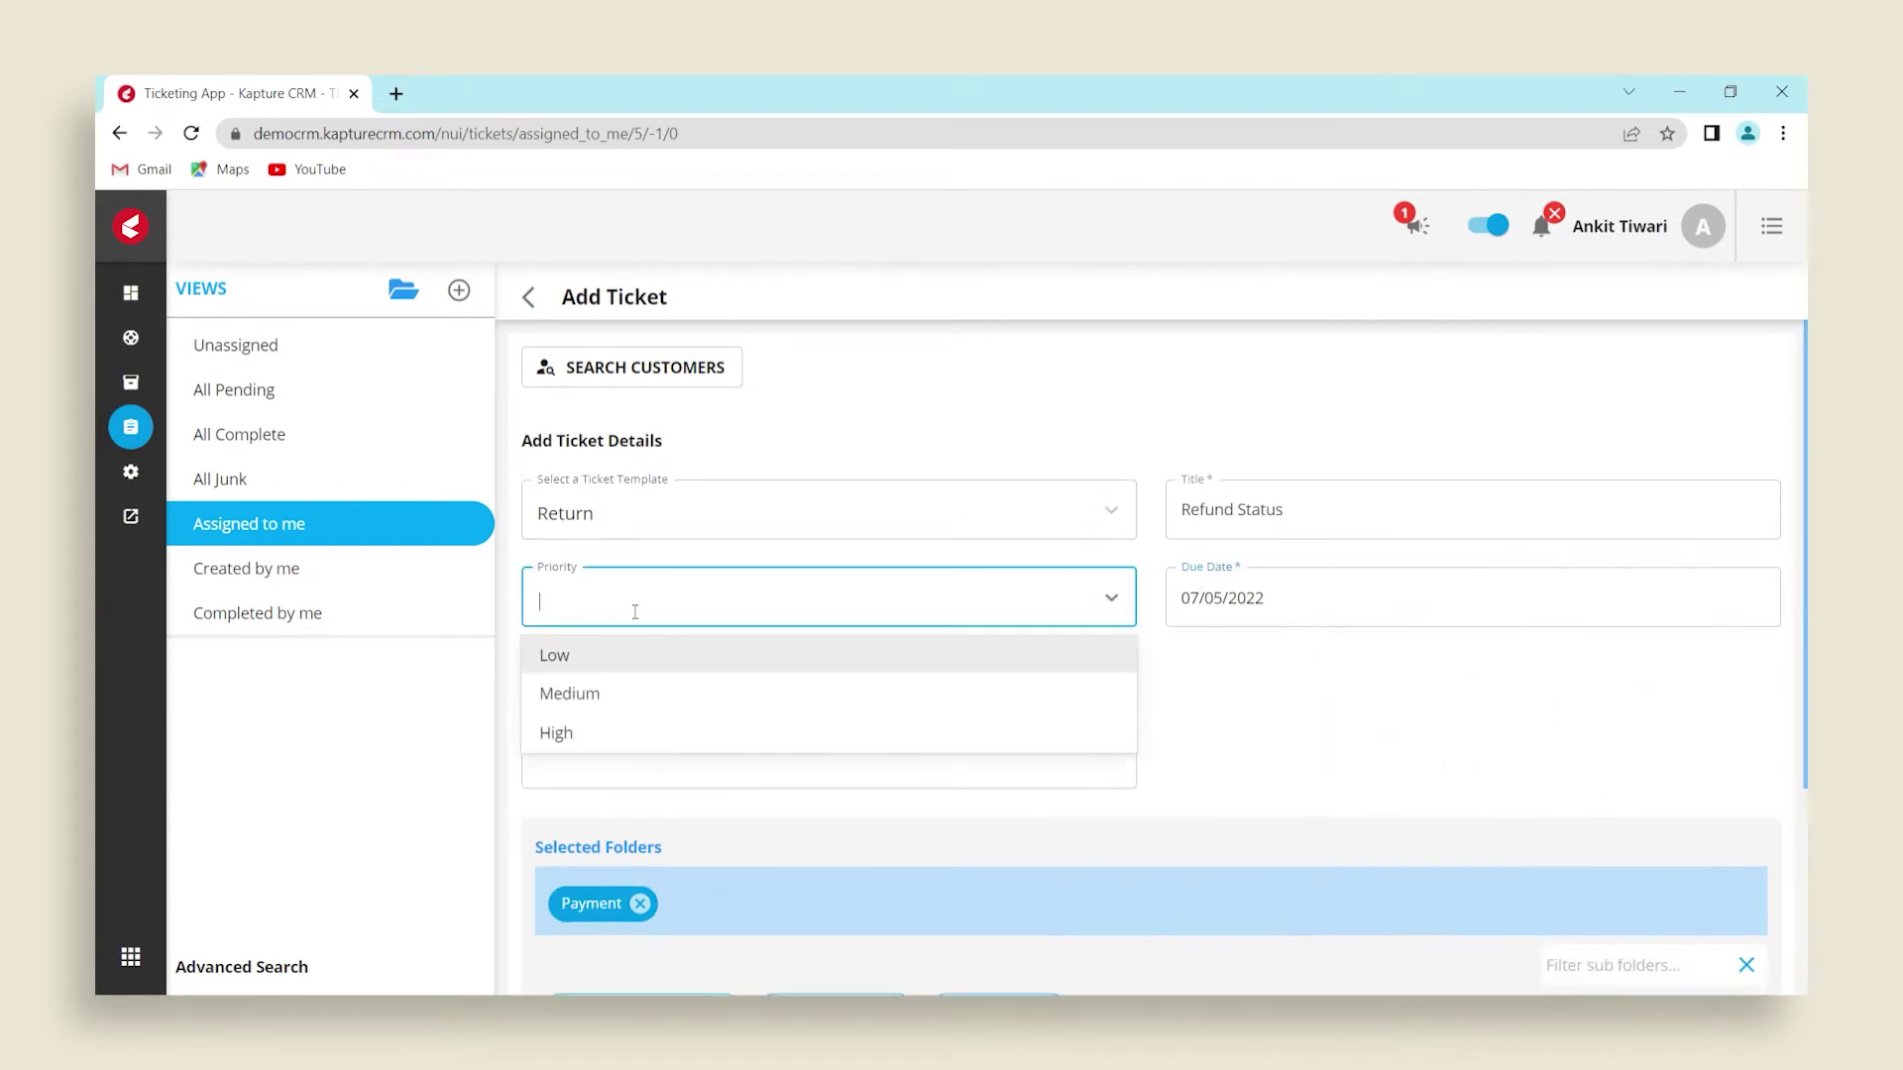
pyautogui.click(642, 688)
pyautogui.click(648, 725)
pyautogui.write('Checking the status of the refund')
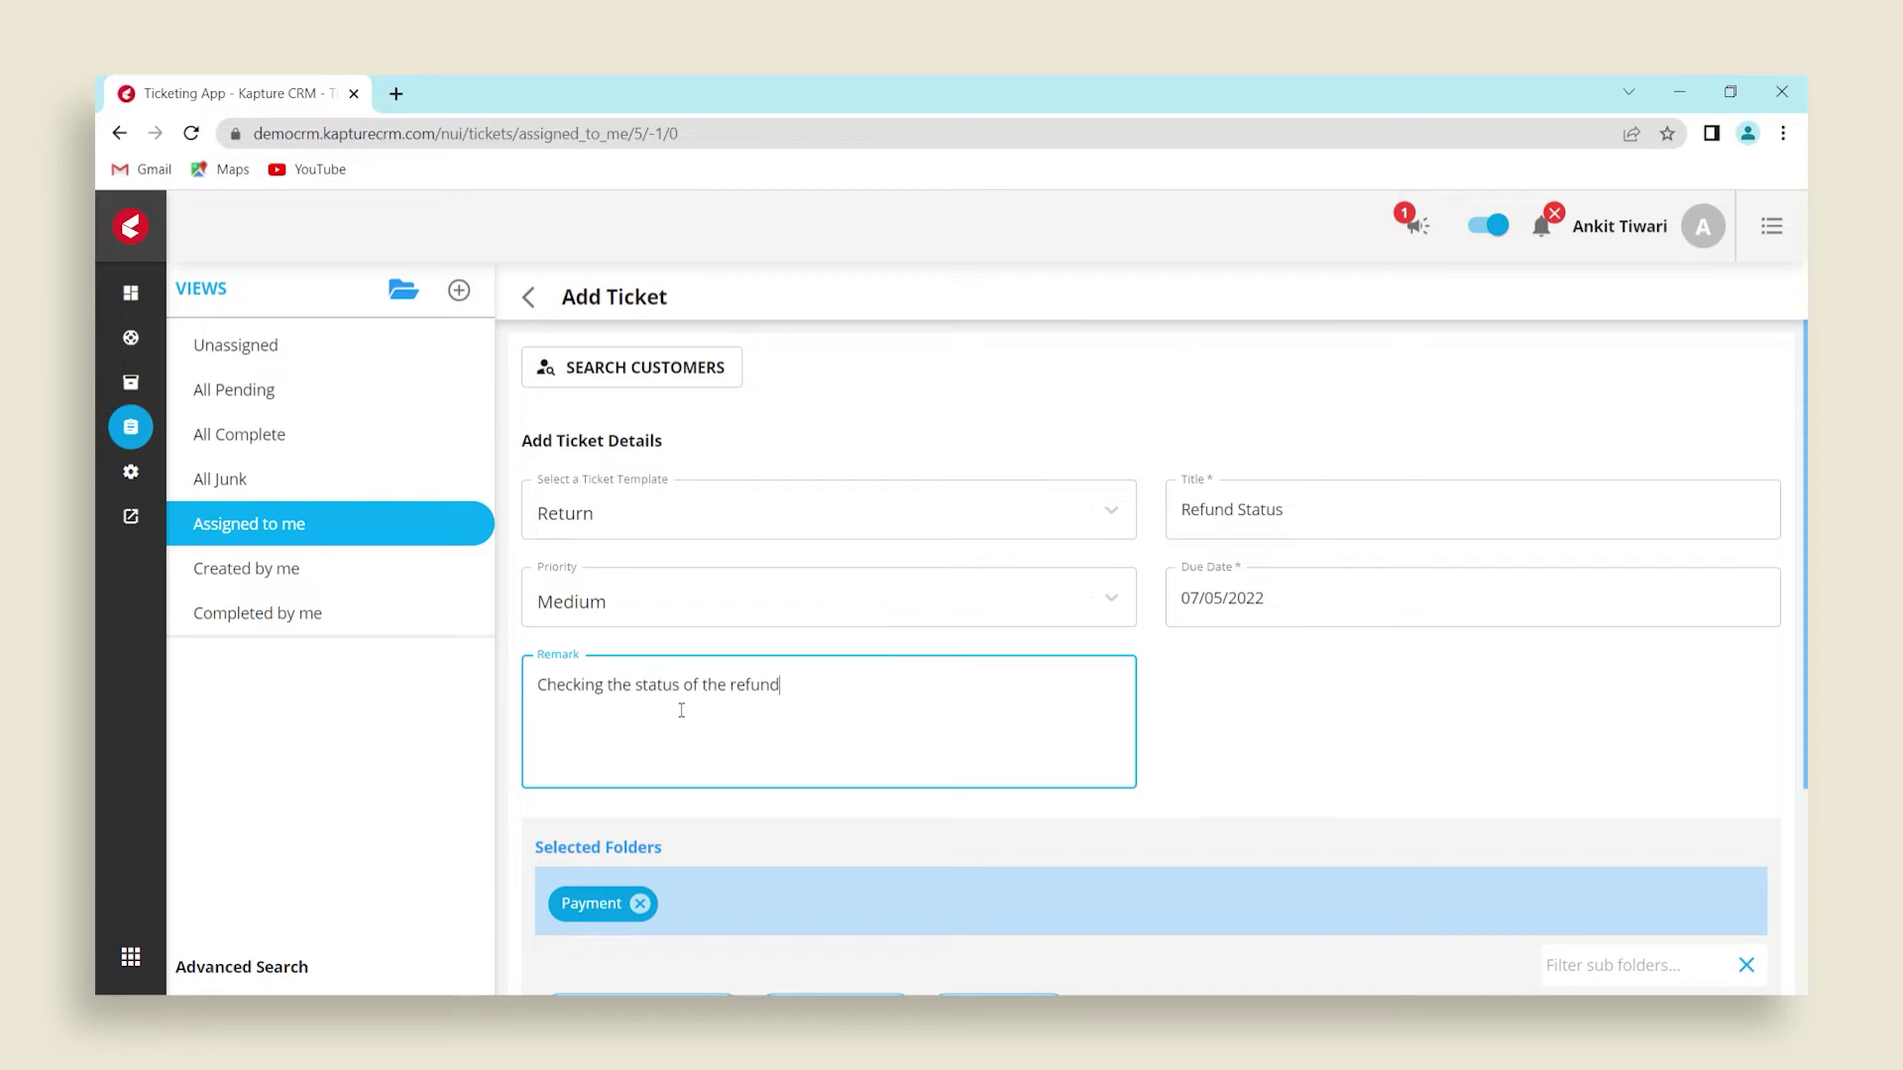
# Step: File the new ticket in the Partial Payment sub-folder under Payment
pyautogui.scroll(-3, 885, 705)
pyautogui.click(832, 733)
pyautogui.scroll(-2, 1023, 650)
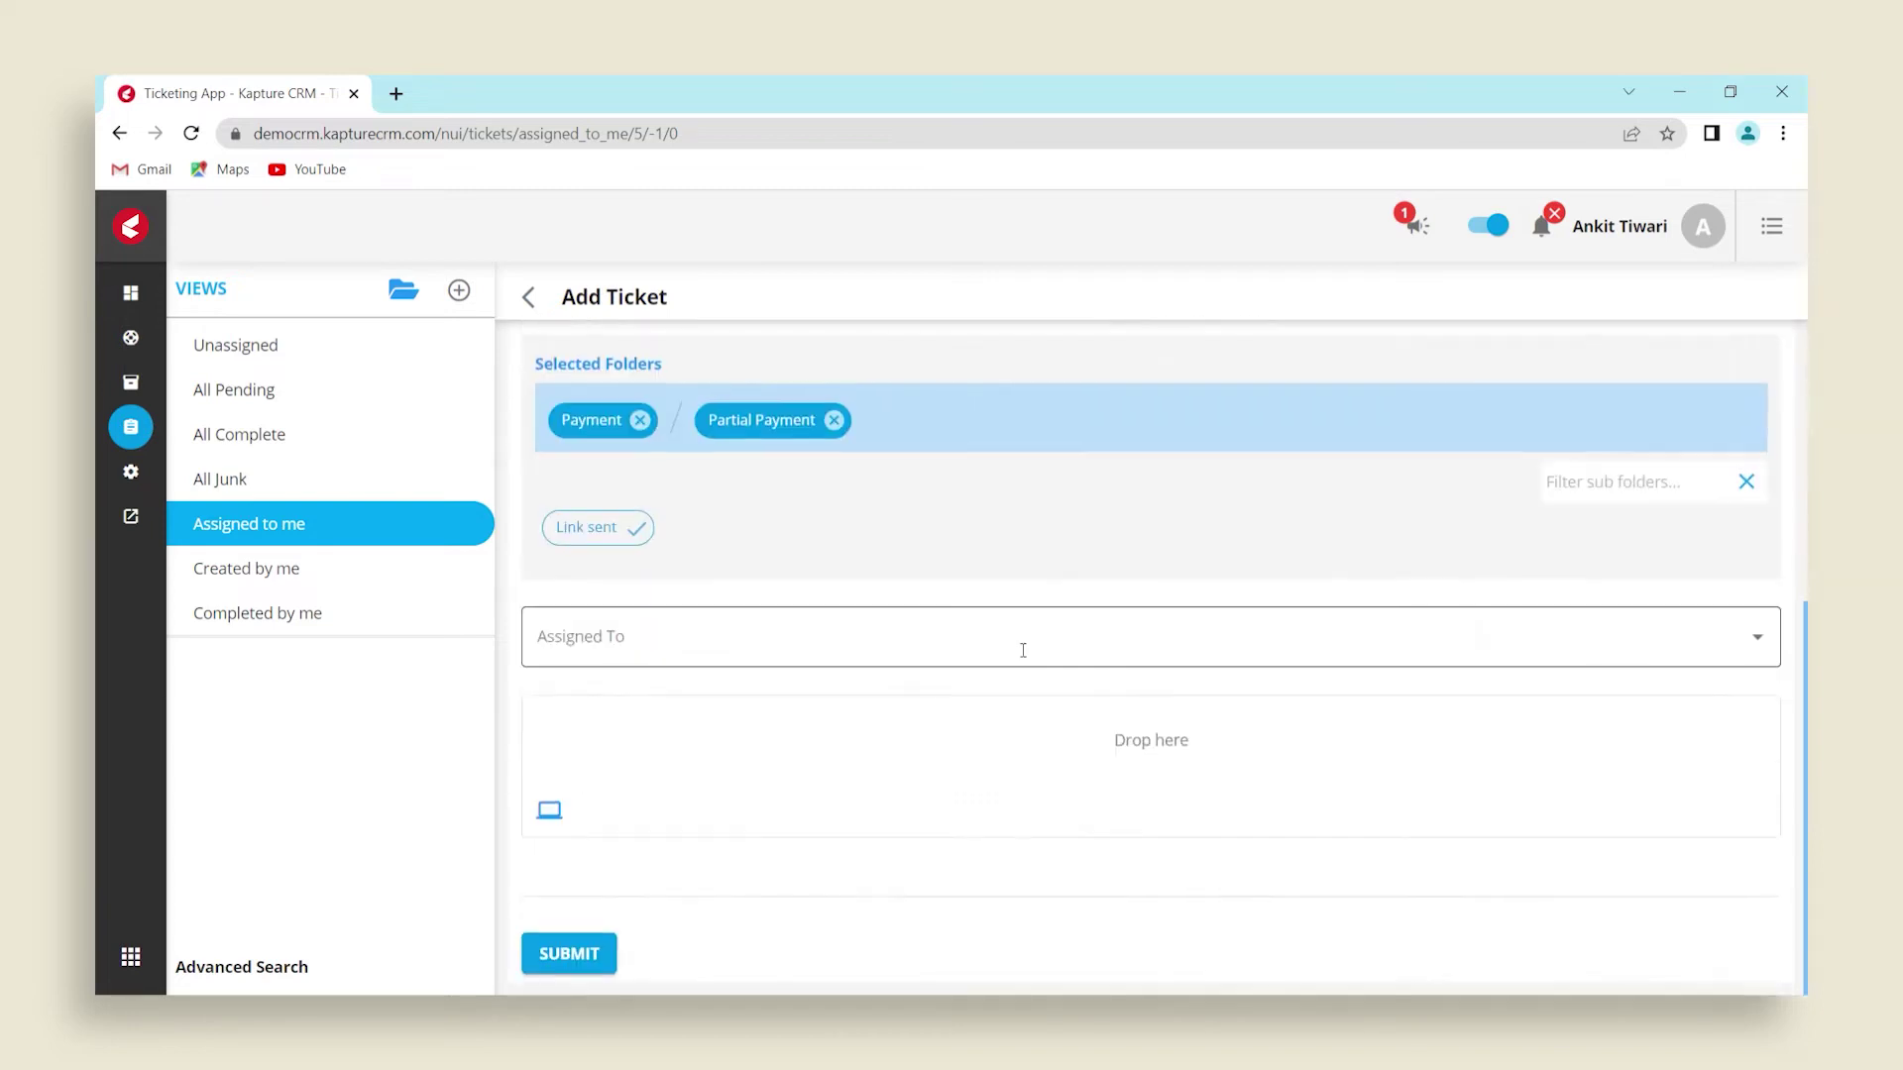
# Step: Assign the new ticket to an employee and submit it
pyautogui.click(612, 631)
pyautogui.click(615, 446)
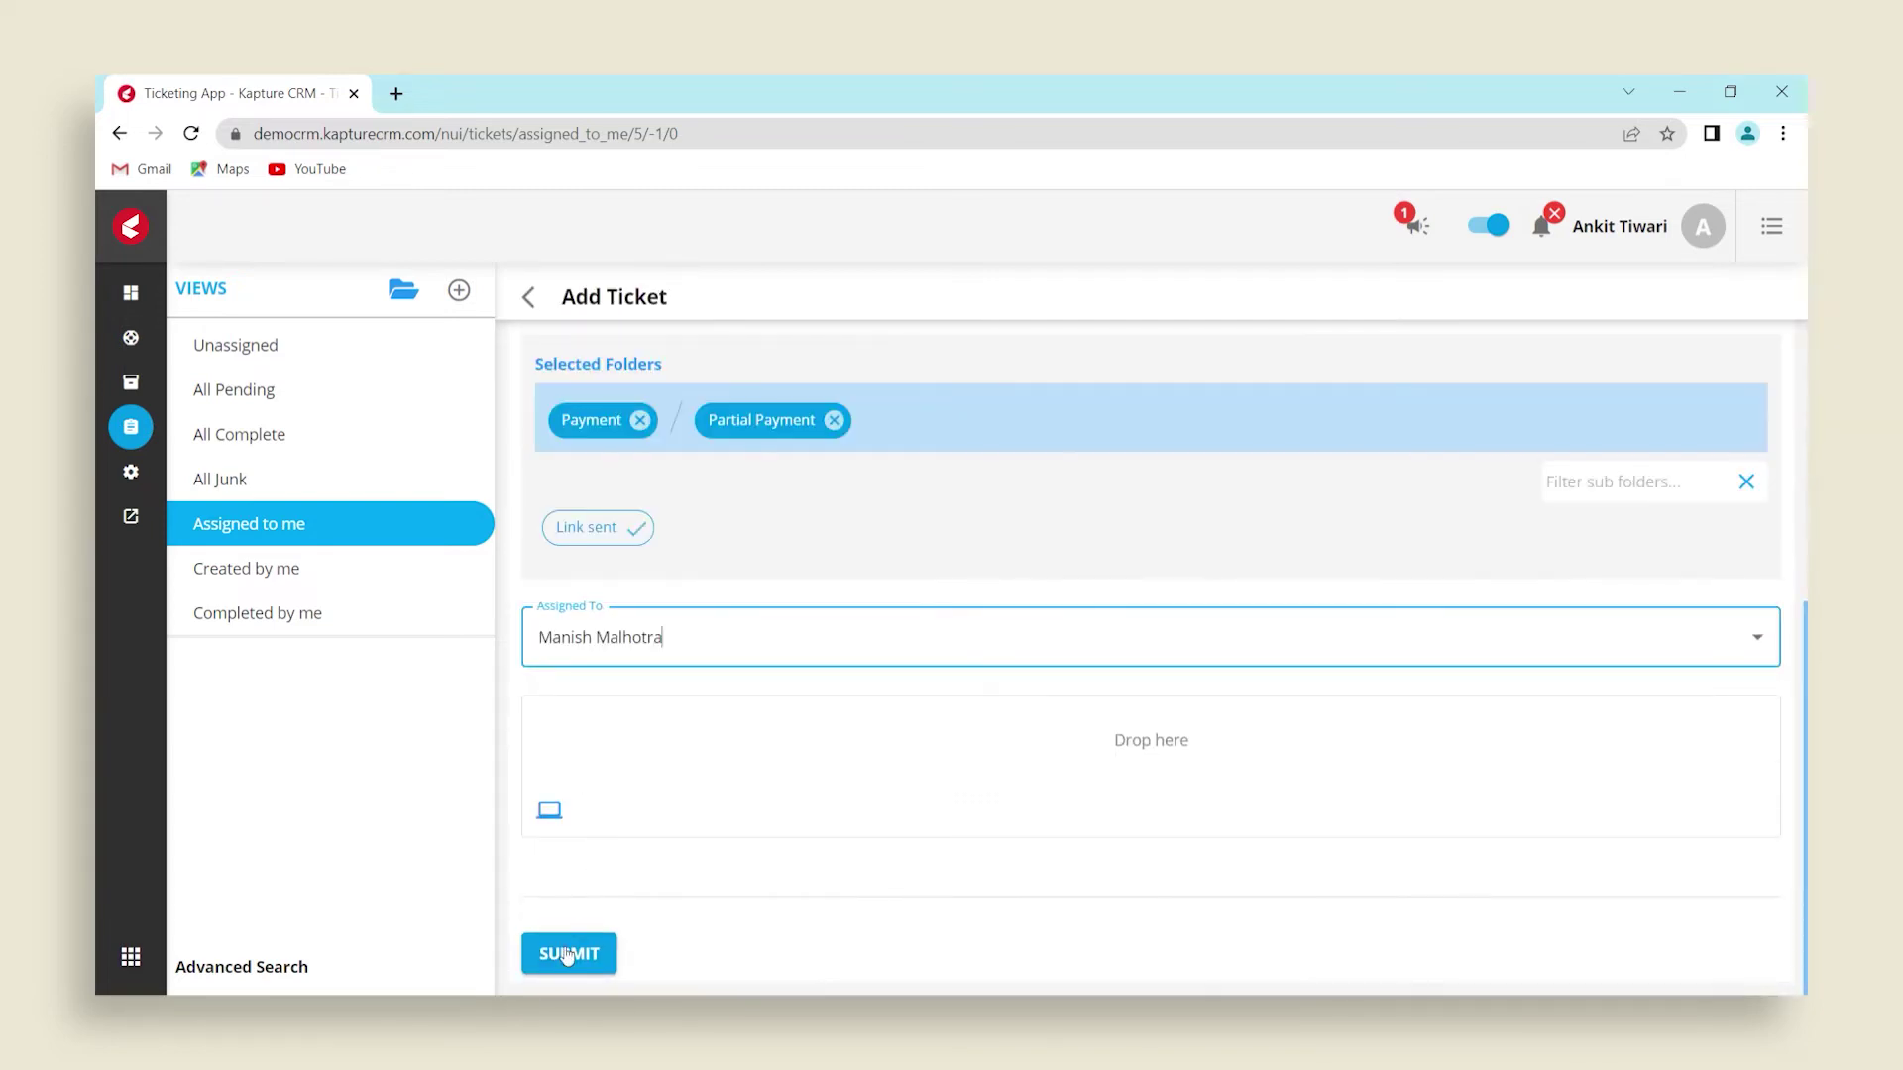
pyautogui.click(569, 953)
# Step: Compose a new email and choose the customer's address as the recipient
pyautogui.click(459, 287)
pyautogui.click(536, 377)
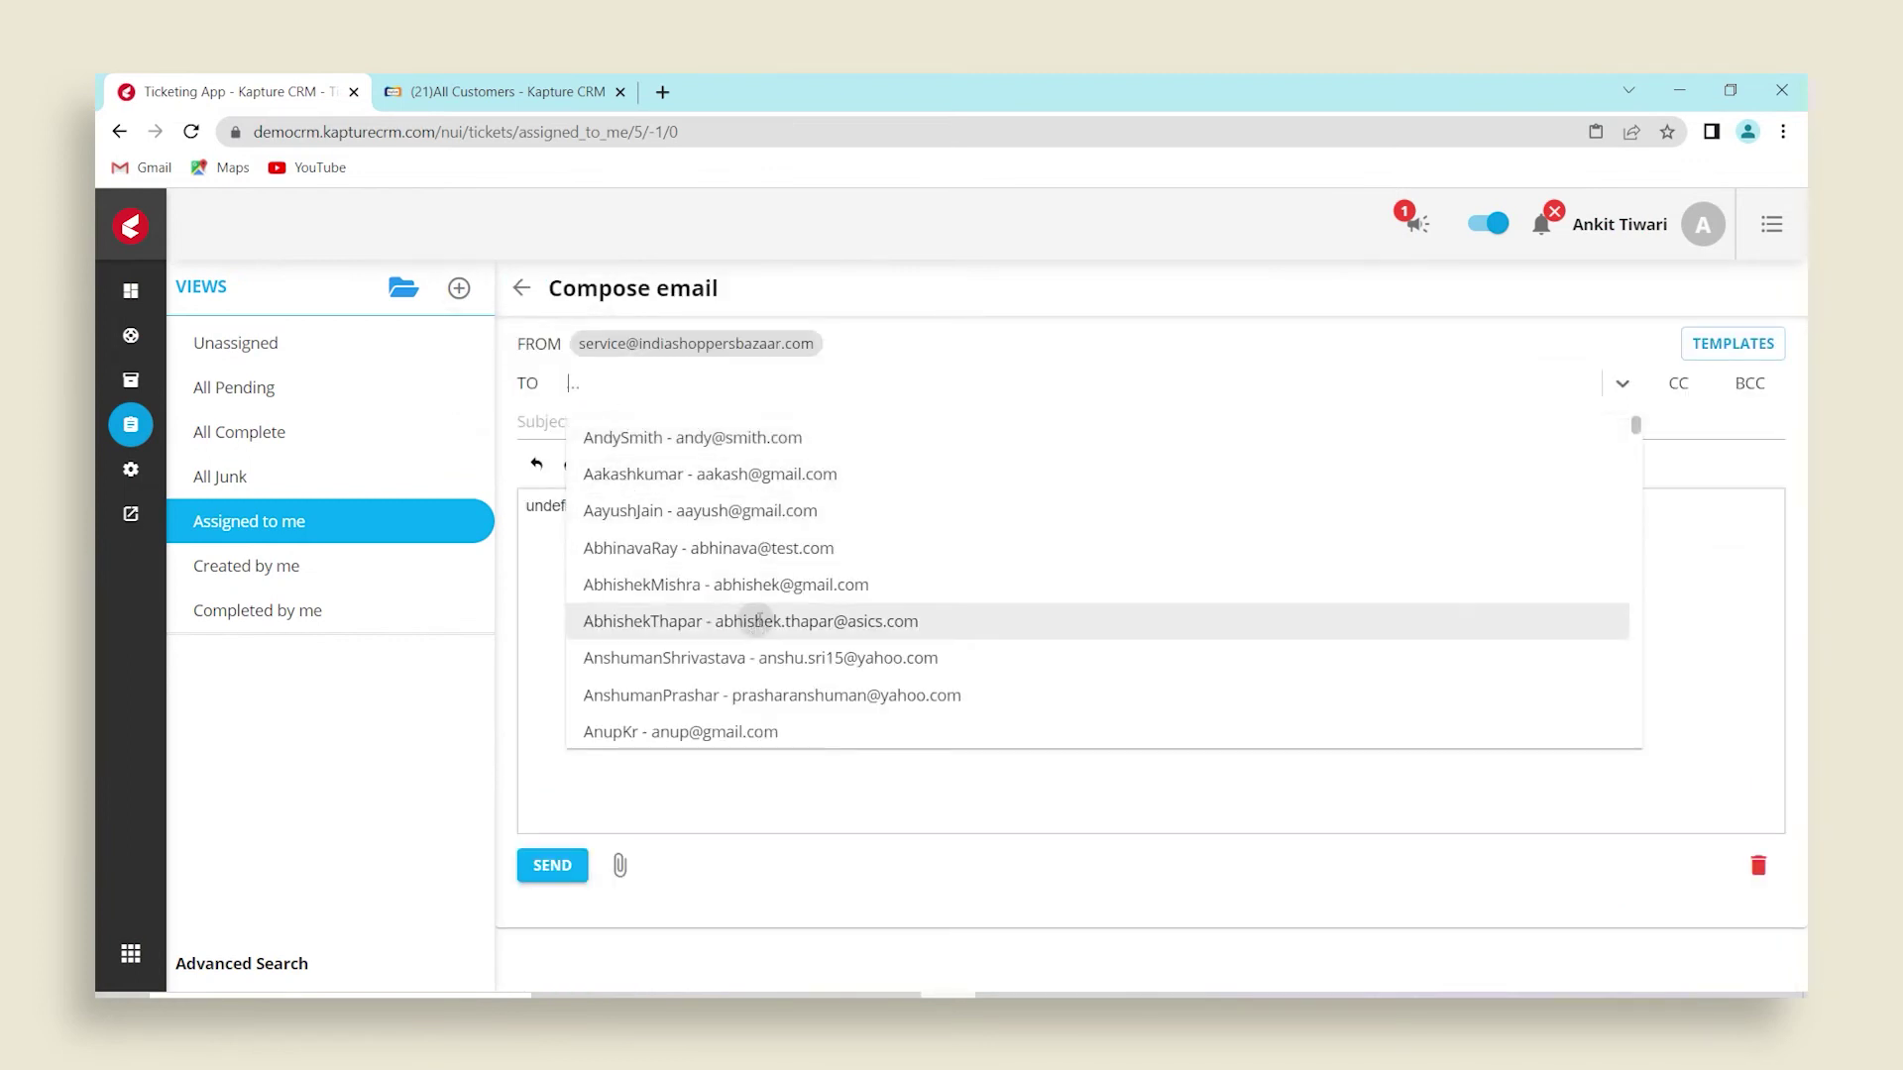
pyautogui.click(756, 621)
# Step: Apply the Feedback Template to the email and enter the customer's first name in the message
pyautogui.click(1734, 343)
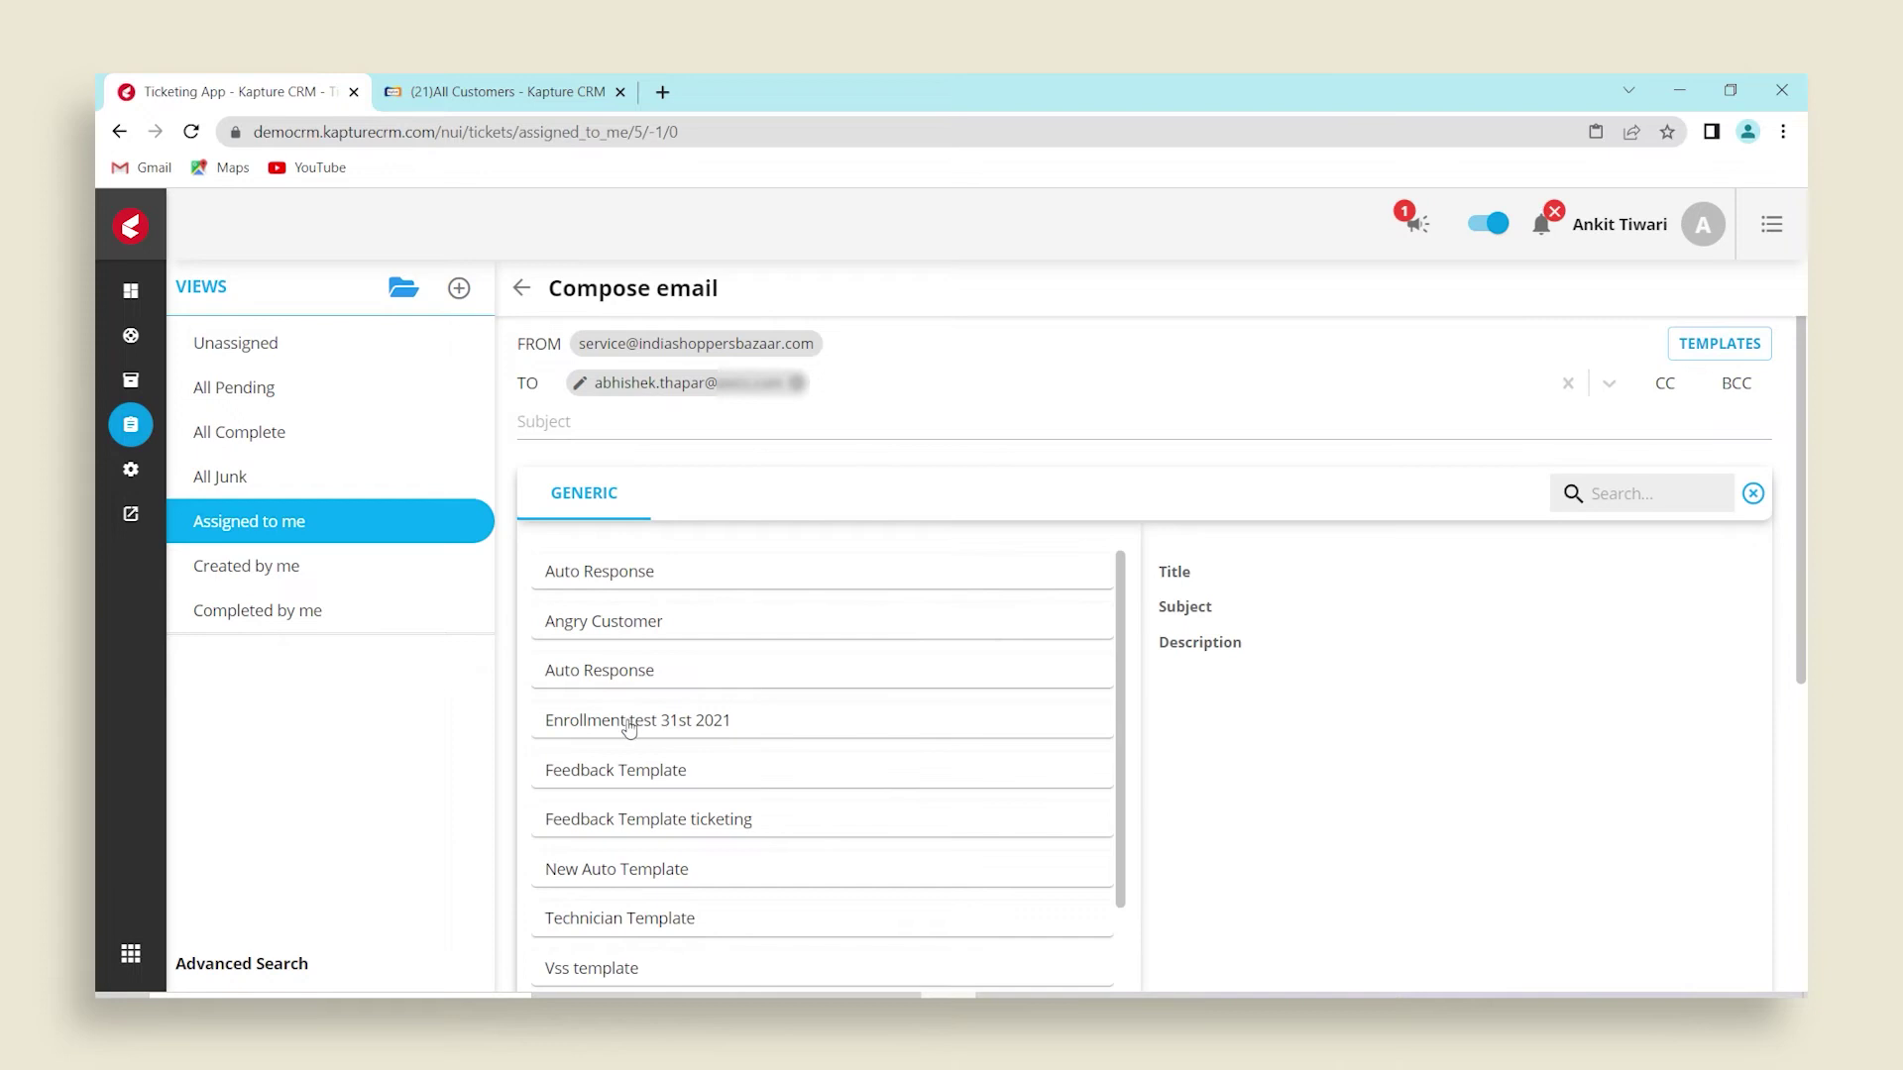
pyautogui.click(672, 771)
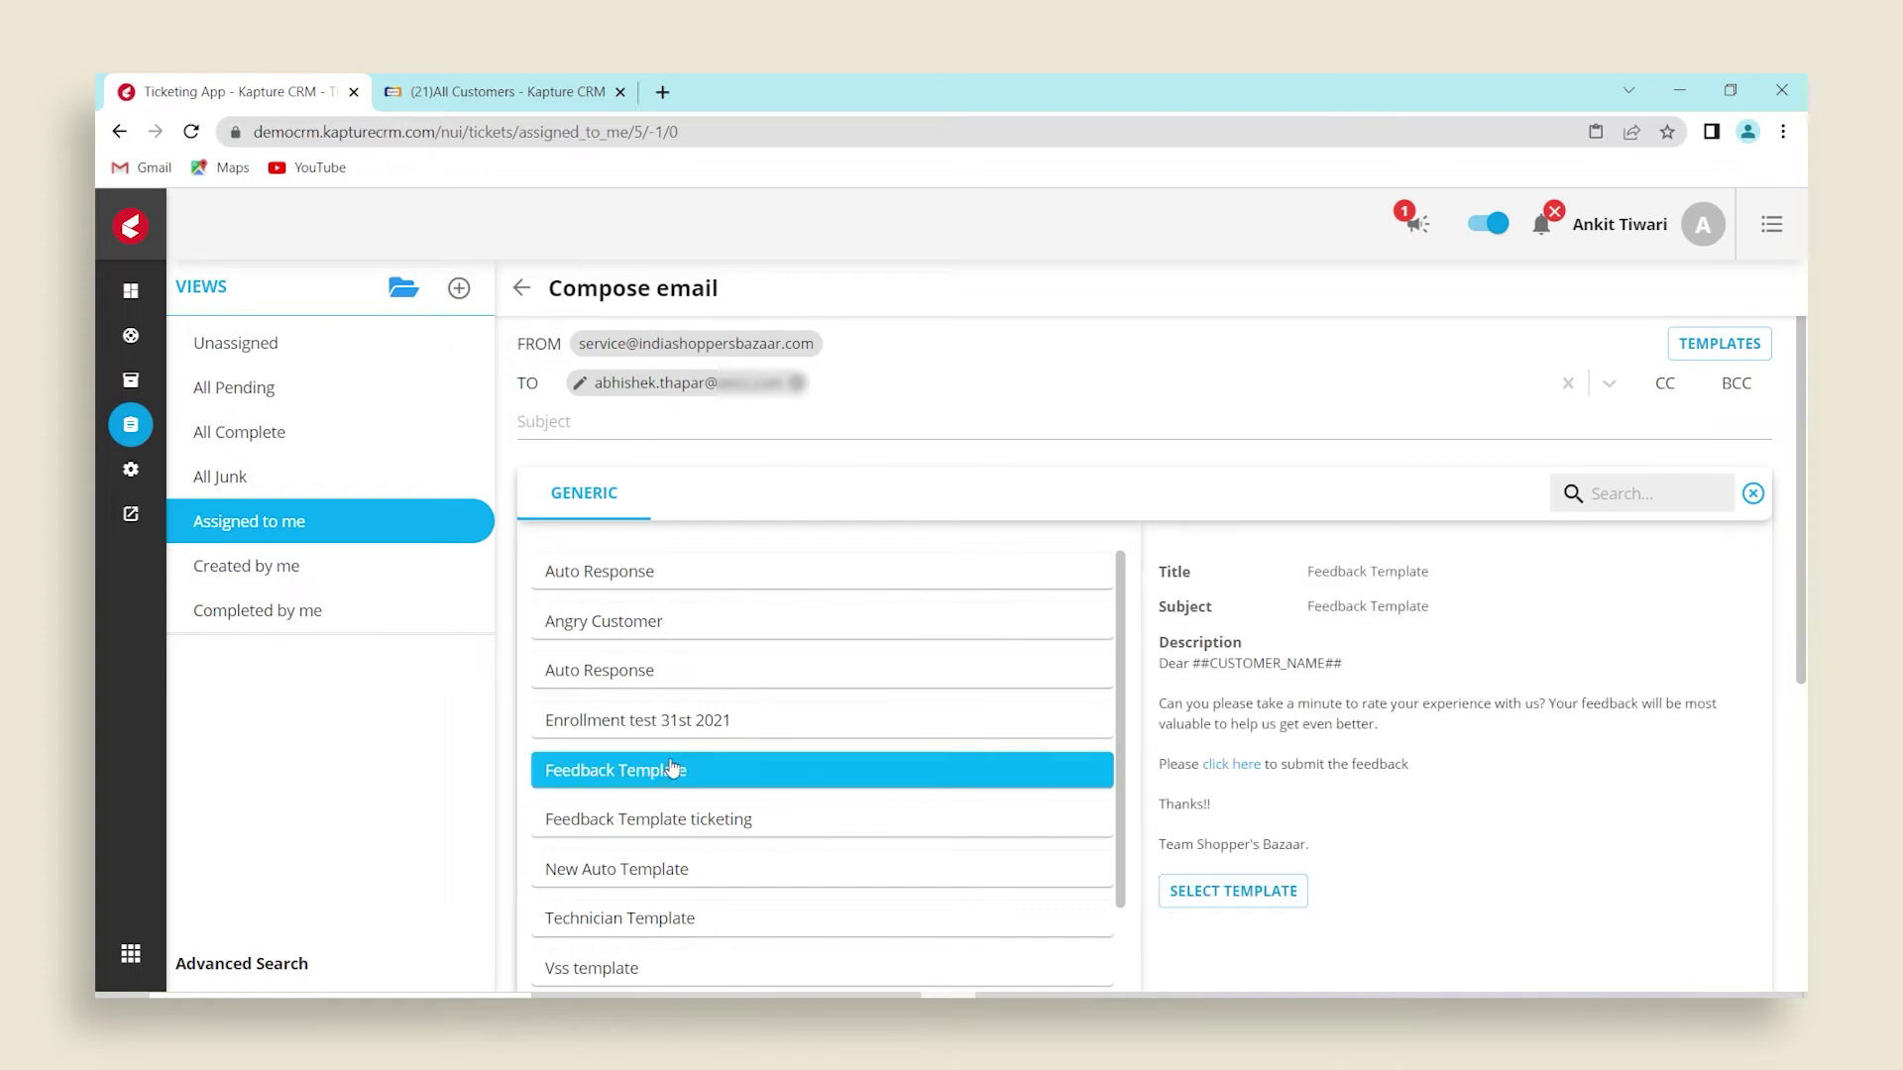
pyautogui.click(1234, 891)
pyautogui.click(570, 500)
pyautogui.write('Abhi')
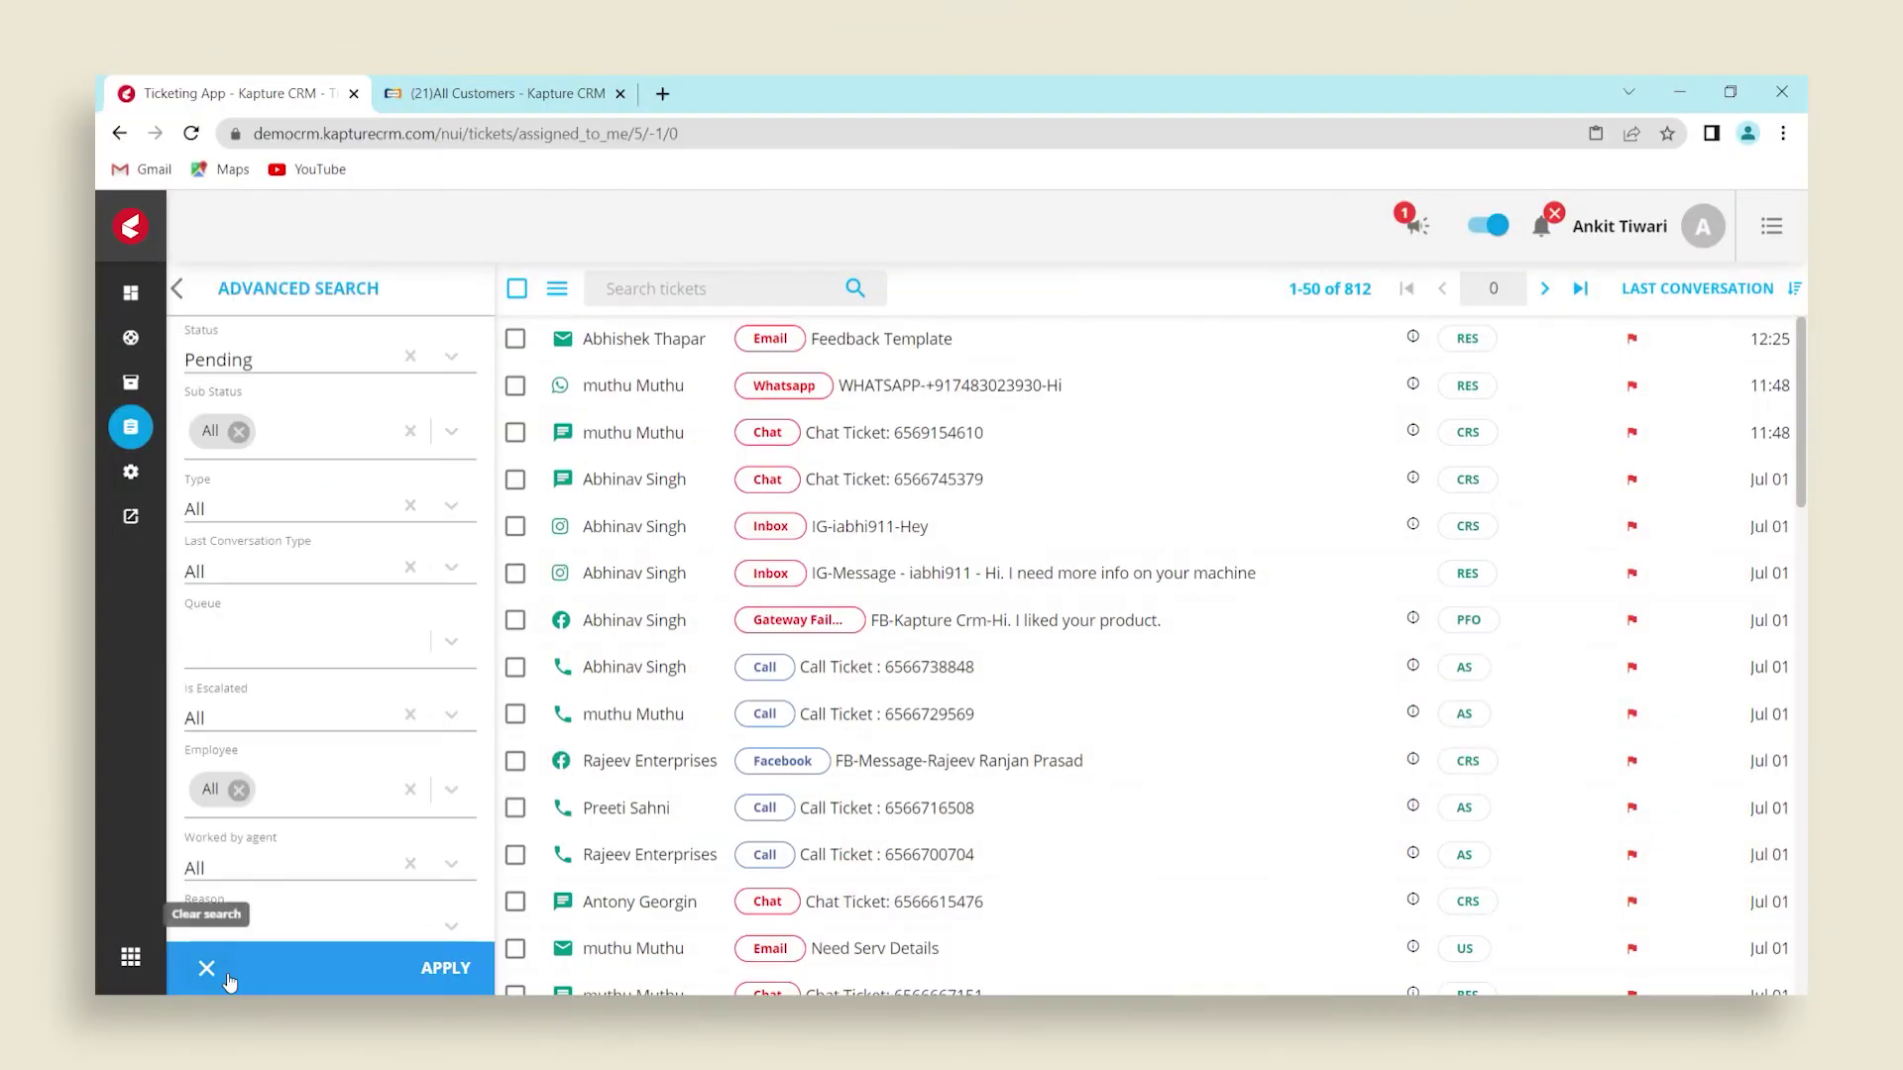
# Step: Run an advanced ticket search with the status set to All
pyautogui.click(465, 363)
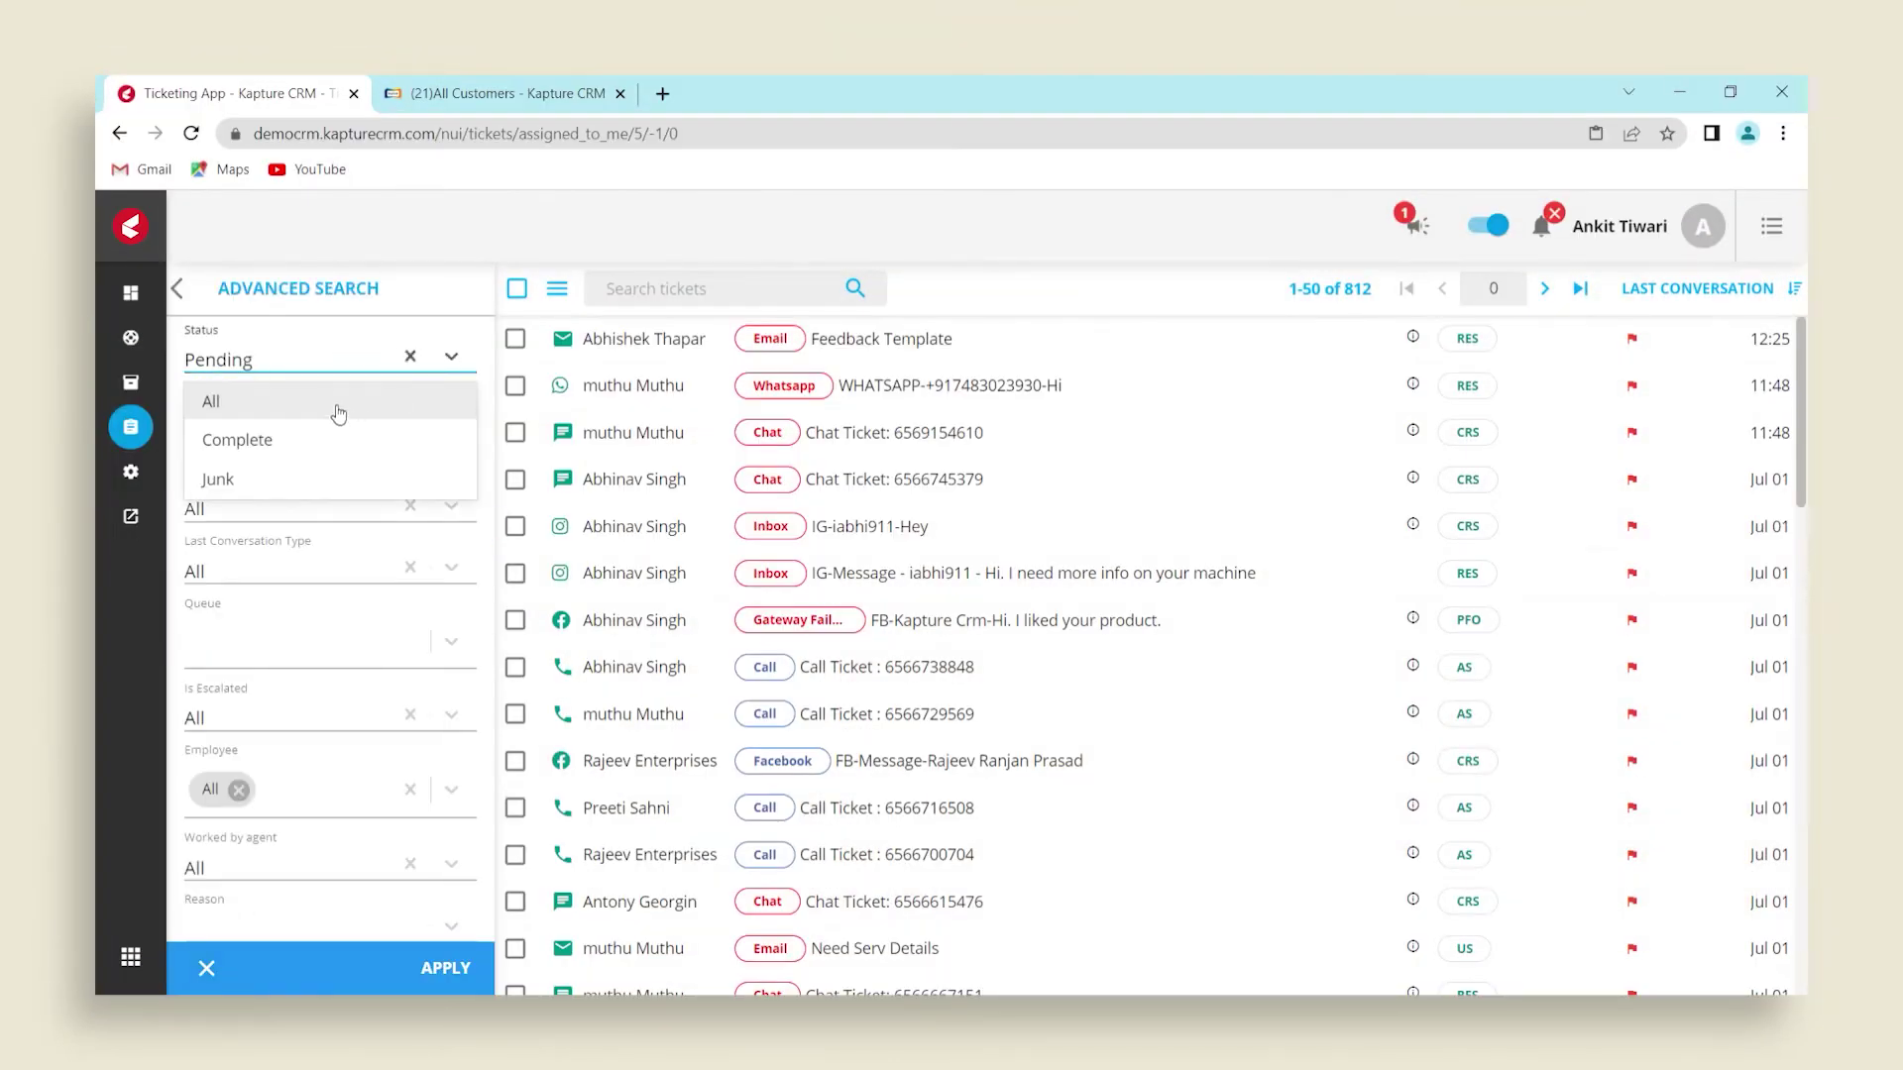
pyautogui.click(277, 402)
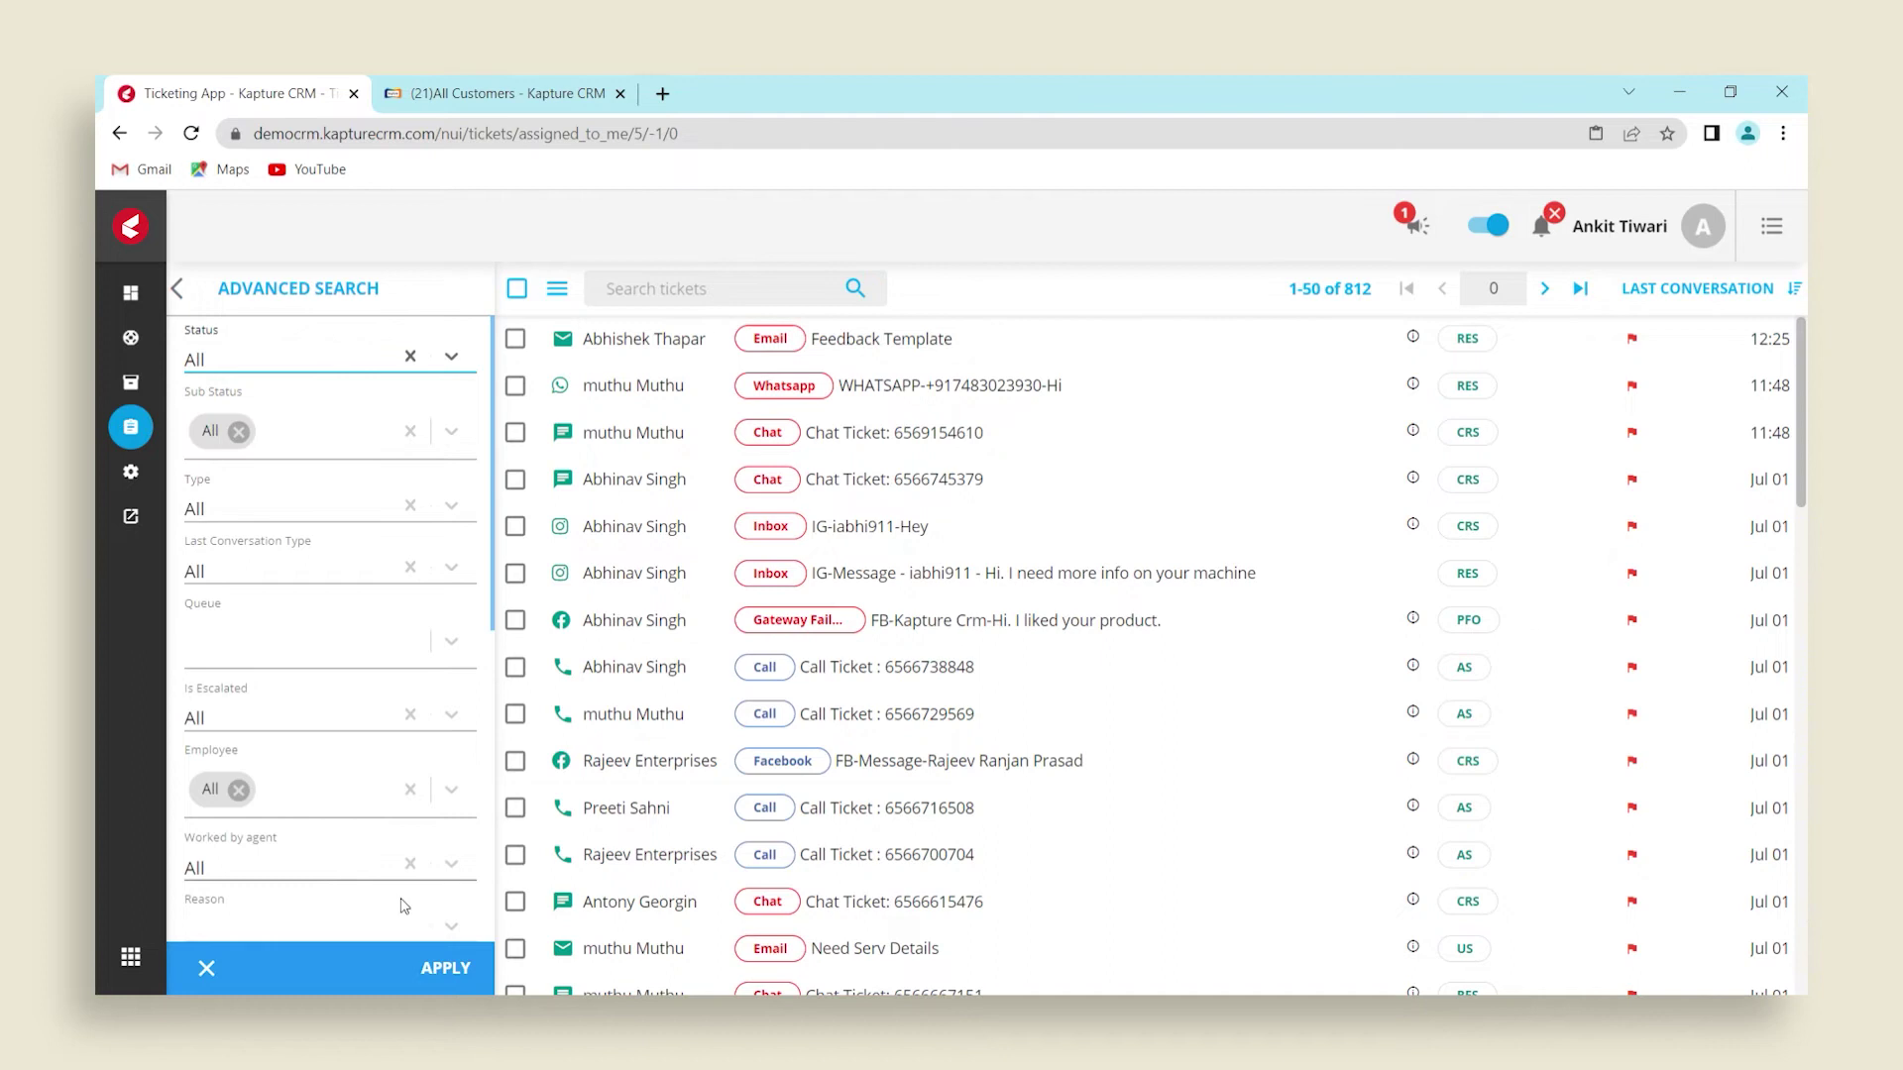
pyautogui.click(427, 968)
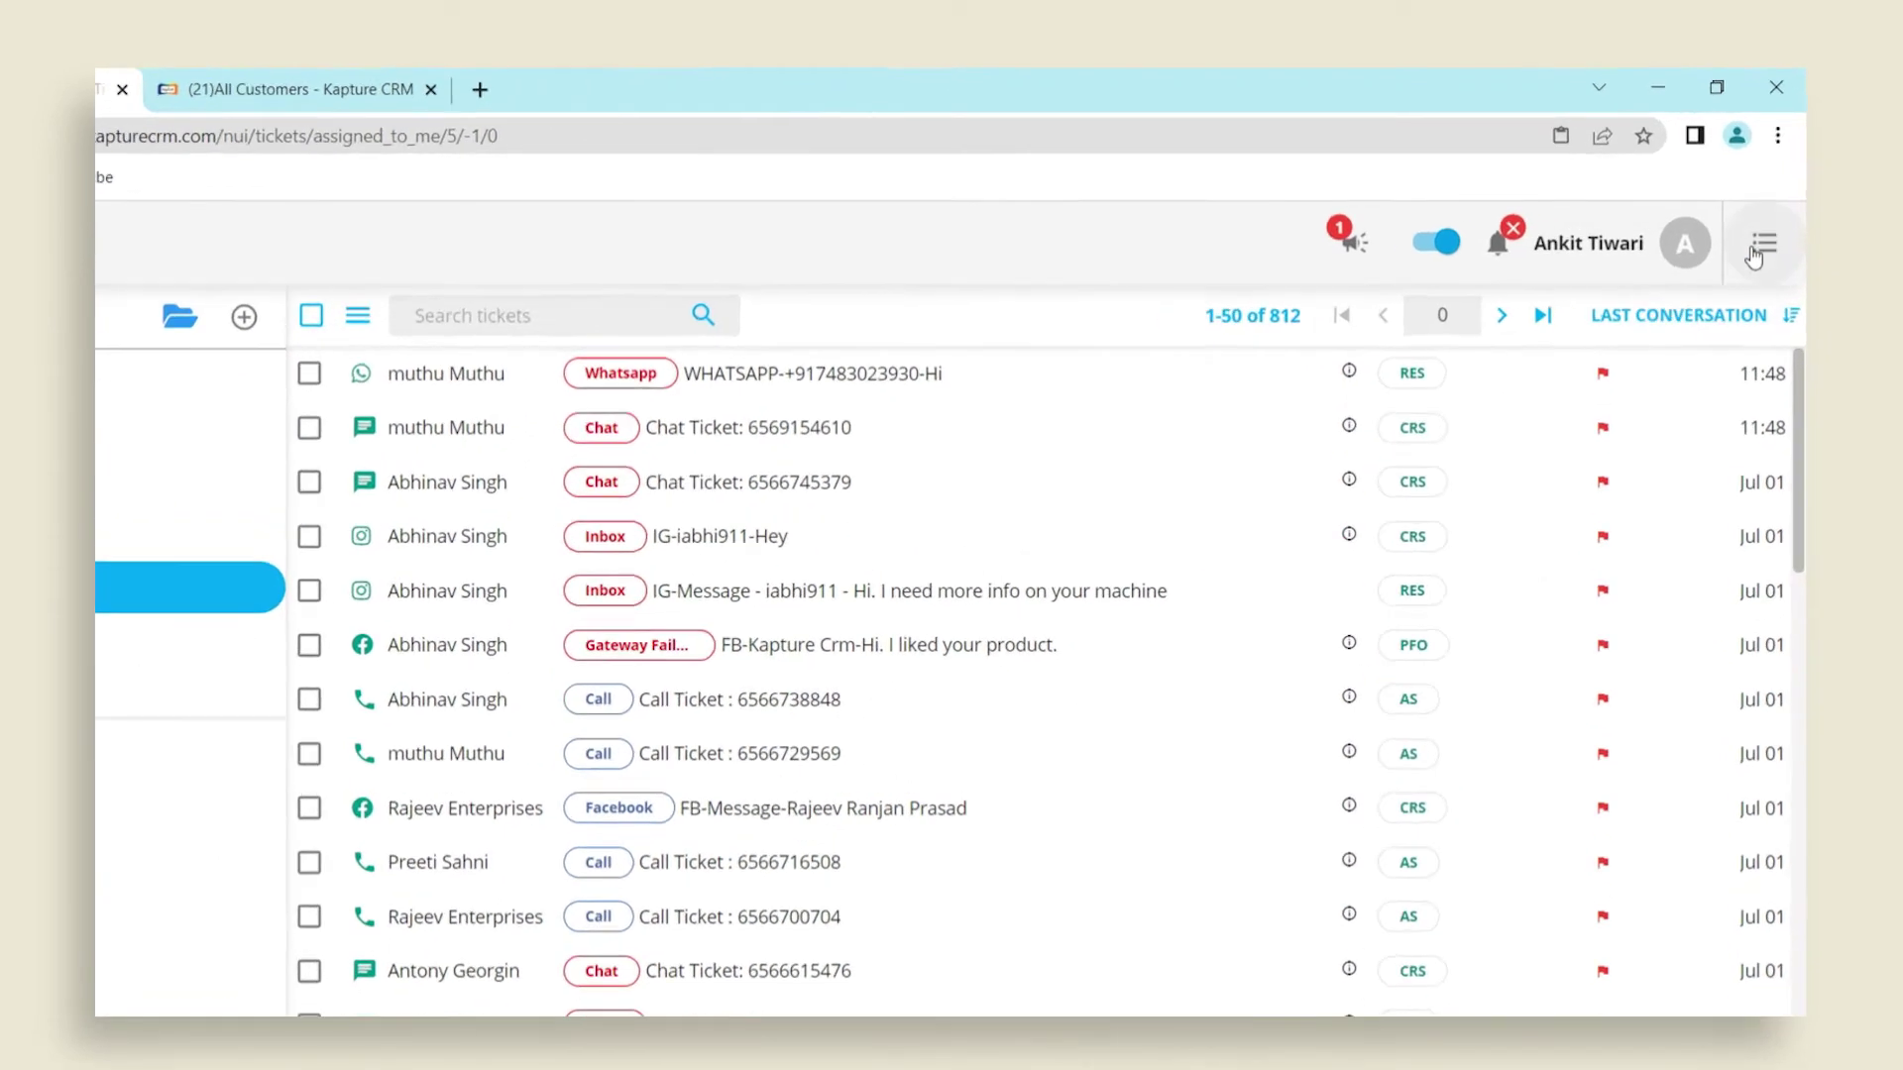
# Step: Open the list panel beside the agent's profile
pyautogui.click(1771, 226)
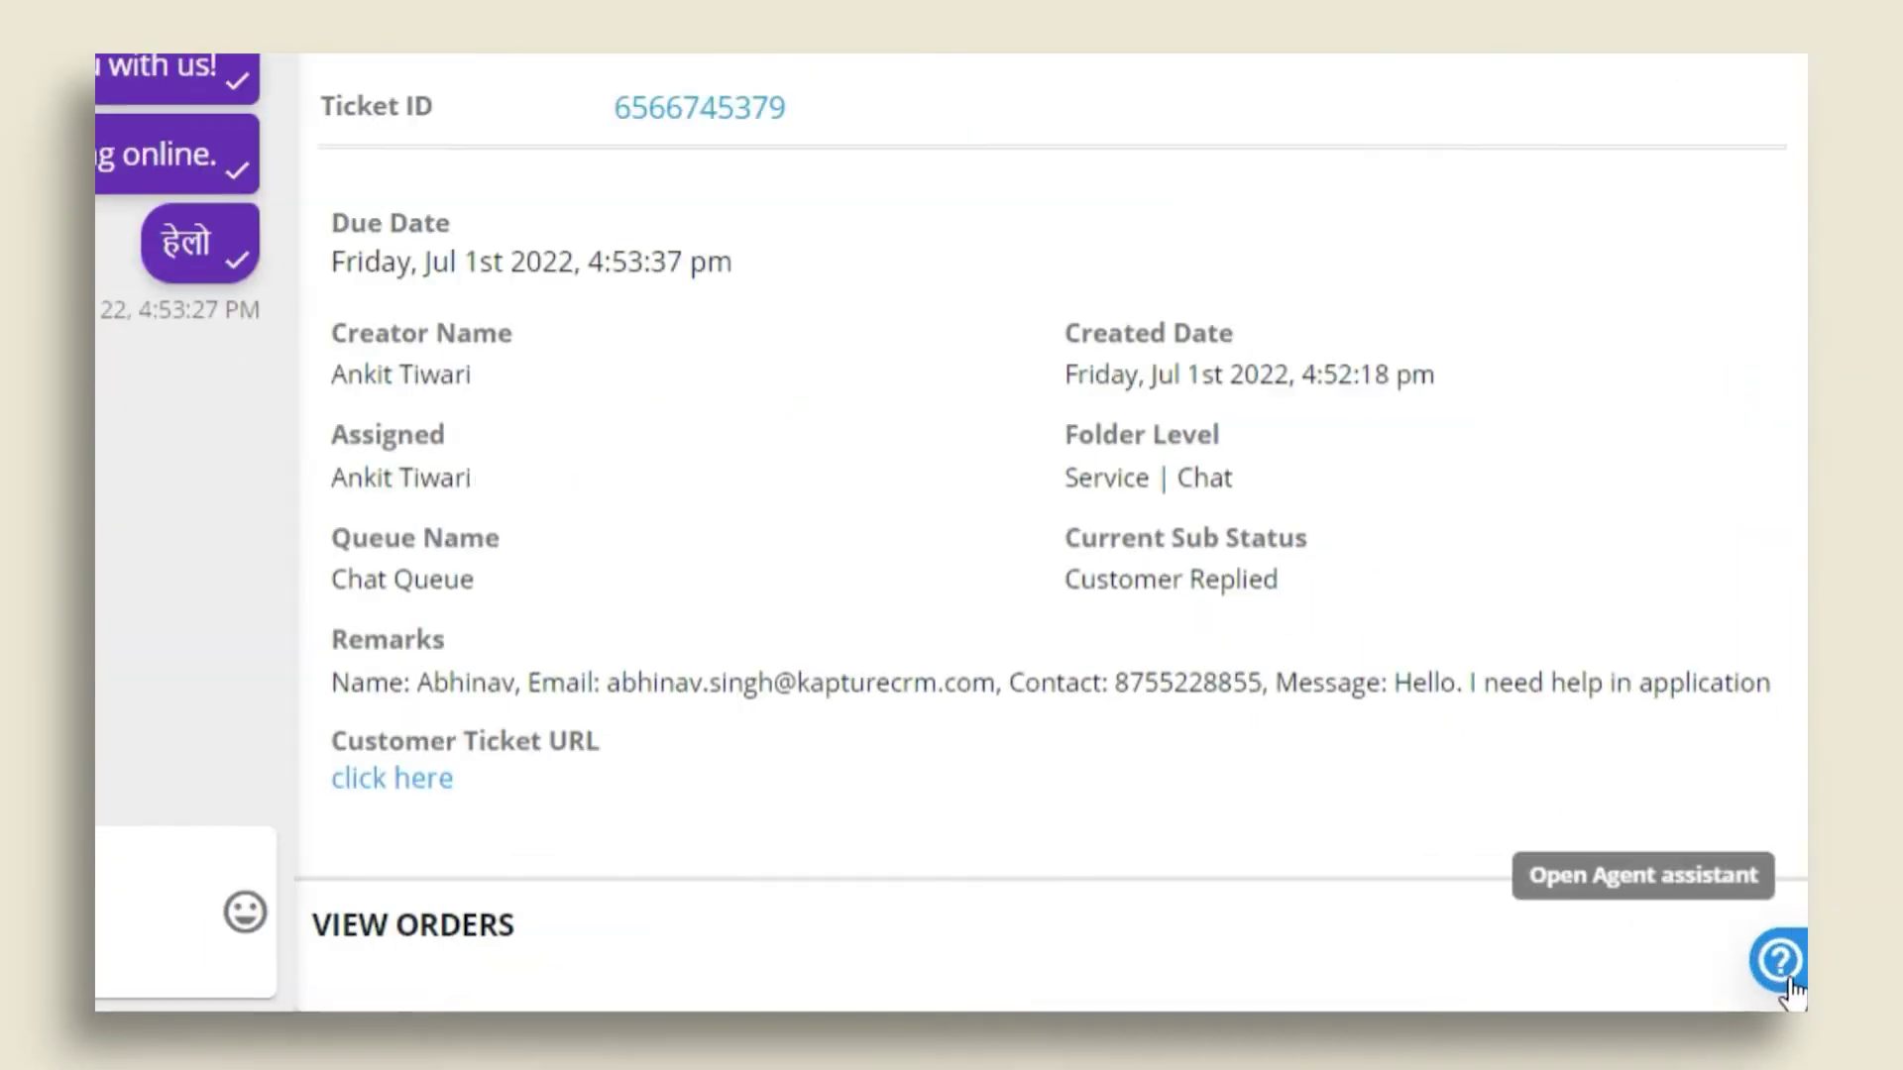
# Step: Open the agent assistant and follow the Cancellation flow for an order placed between 30 minutes and 2 hours ago, through the 20% cancellation fee step
pyautogui.click(1790, 969)
pyautogui.click(1519, 398)
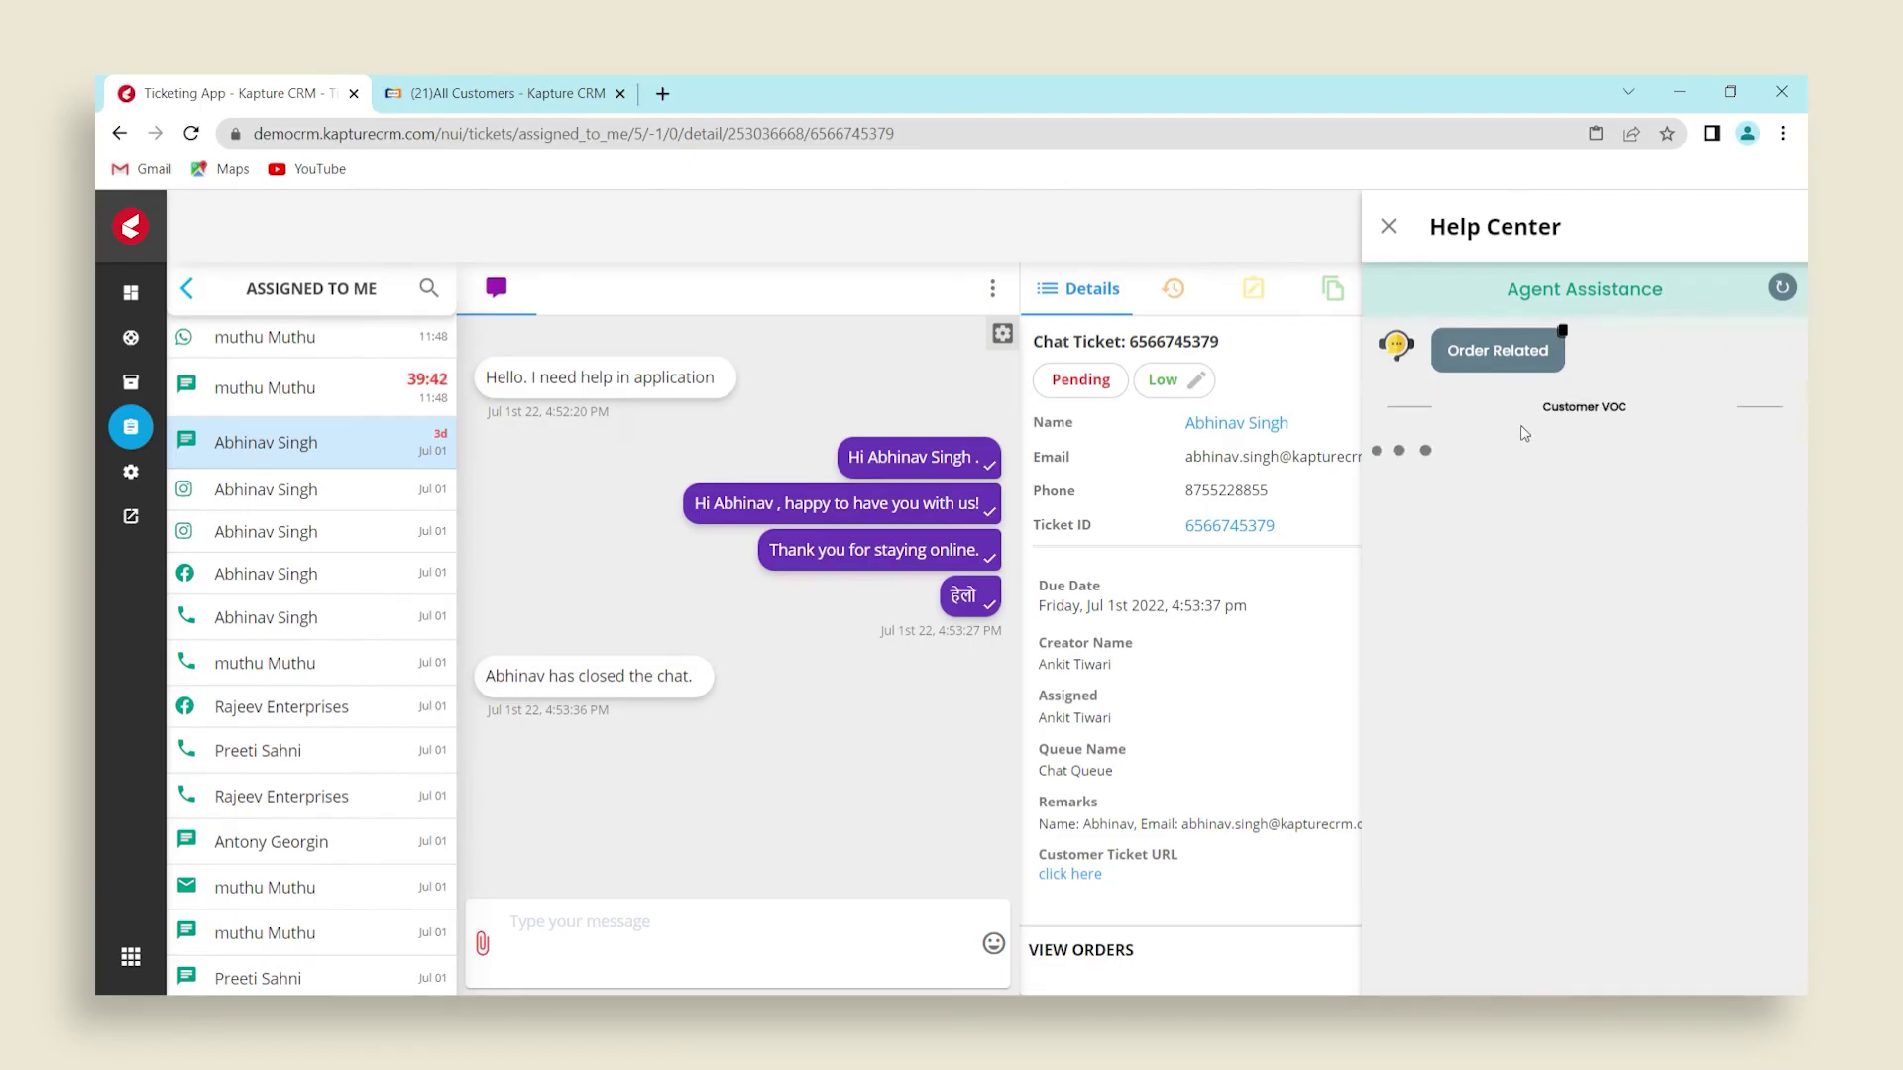
pyautogui.click(1504, 528)
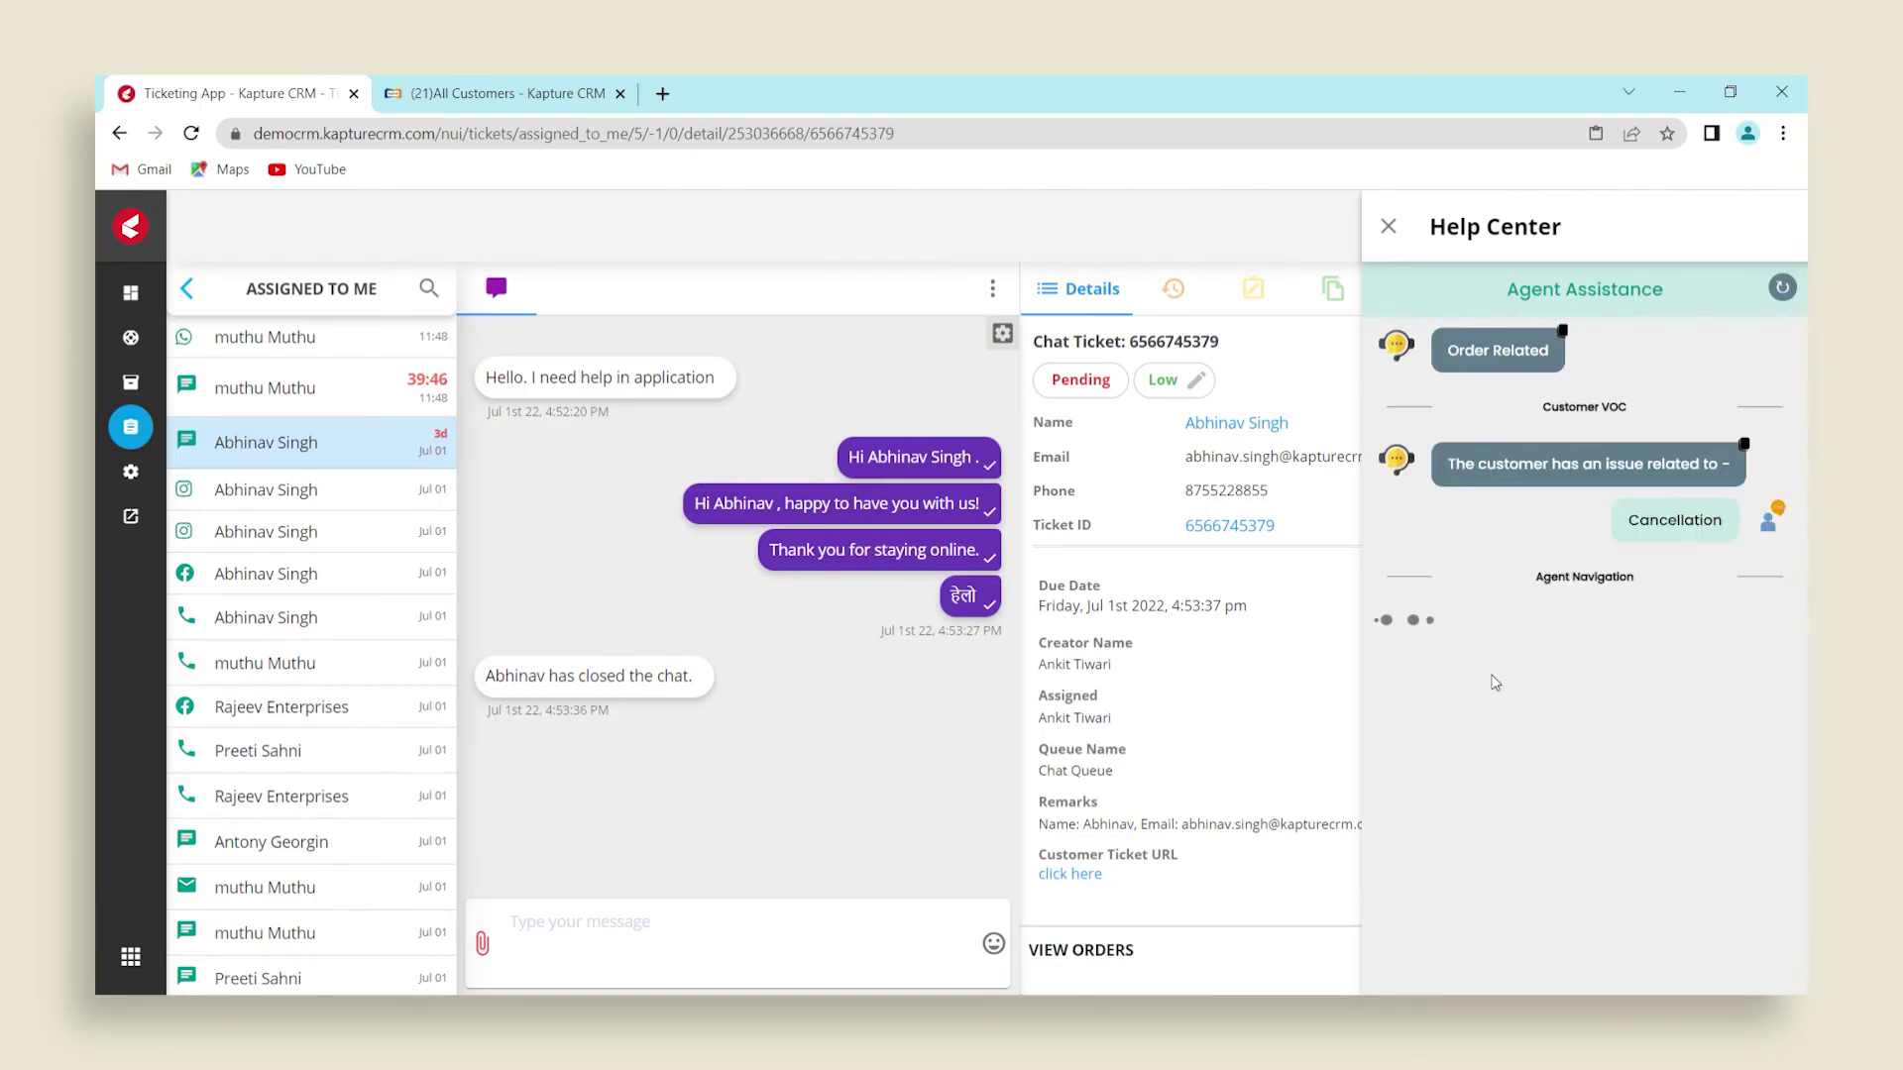
pyautogui.click(1536, 749)
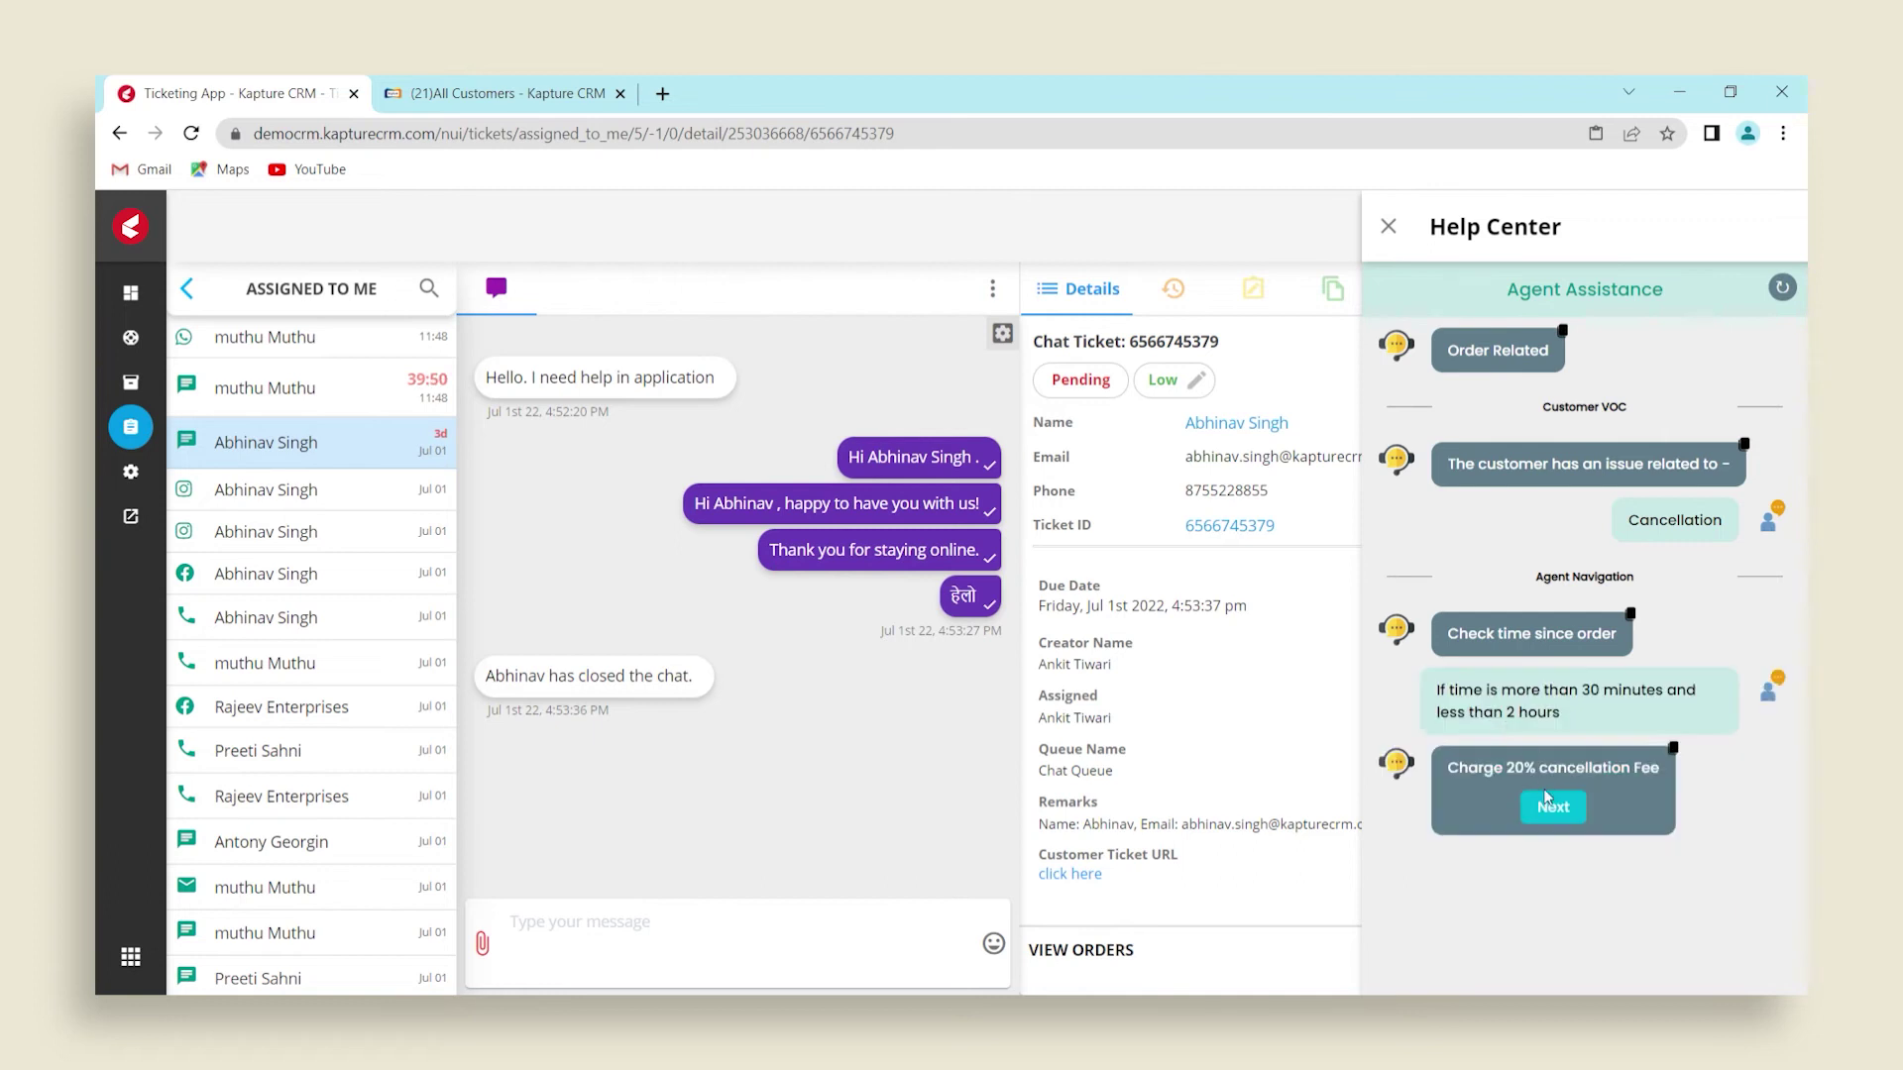
pyautogui.click(1549, 806)
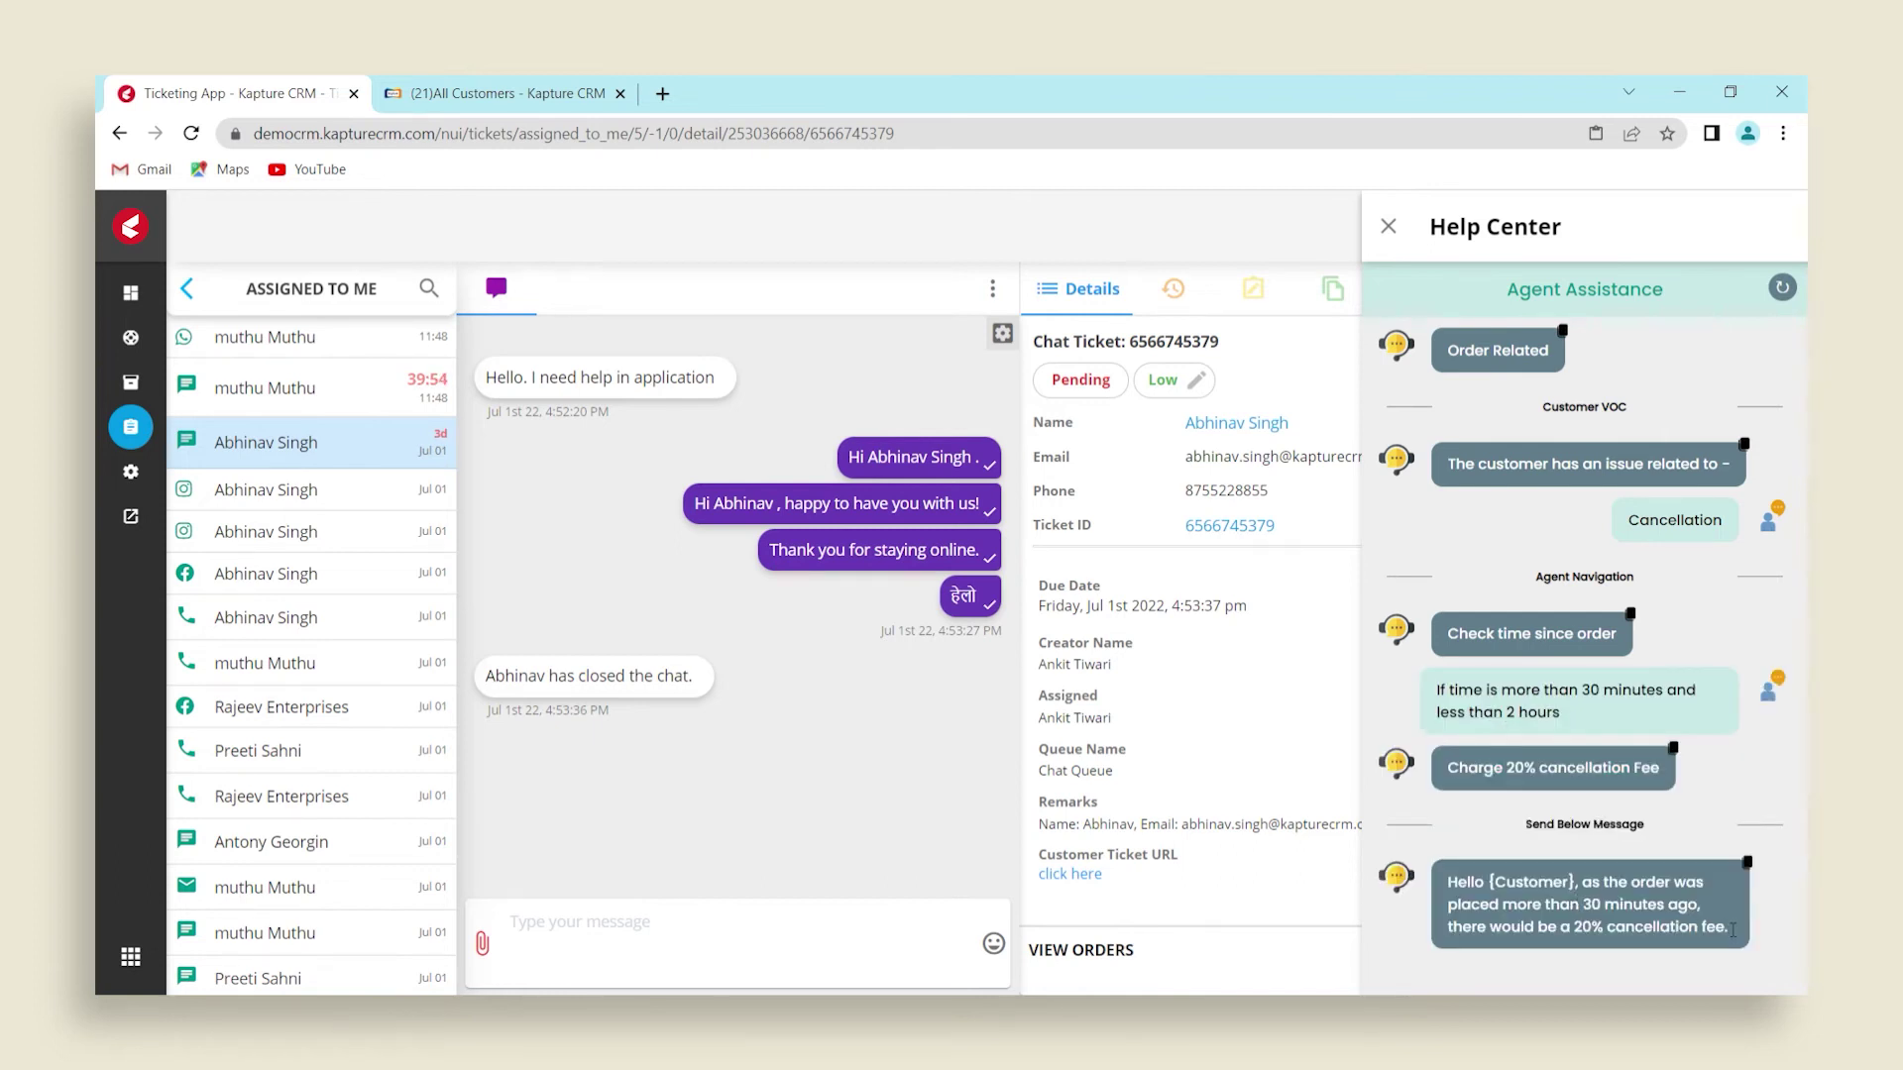
# Step: Send the assistant's suggested 20% cancellation fee message in the chat, replacing the customer placeholder with the customer's first name
pyautogui.moveTo(1732, 930); pyautogui.dragTo(1467, 895)
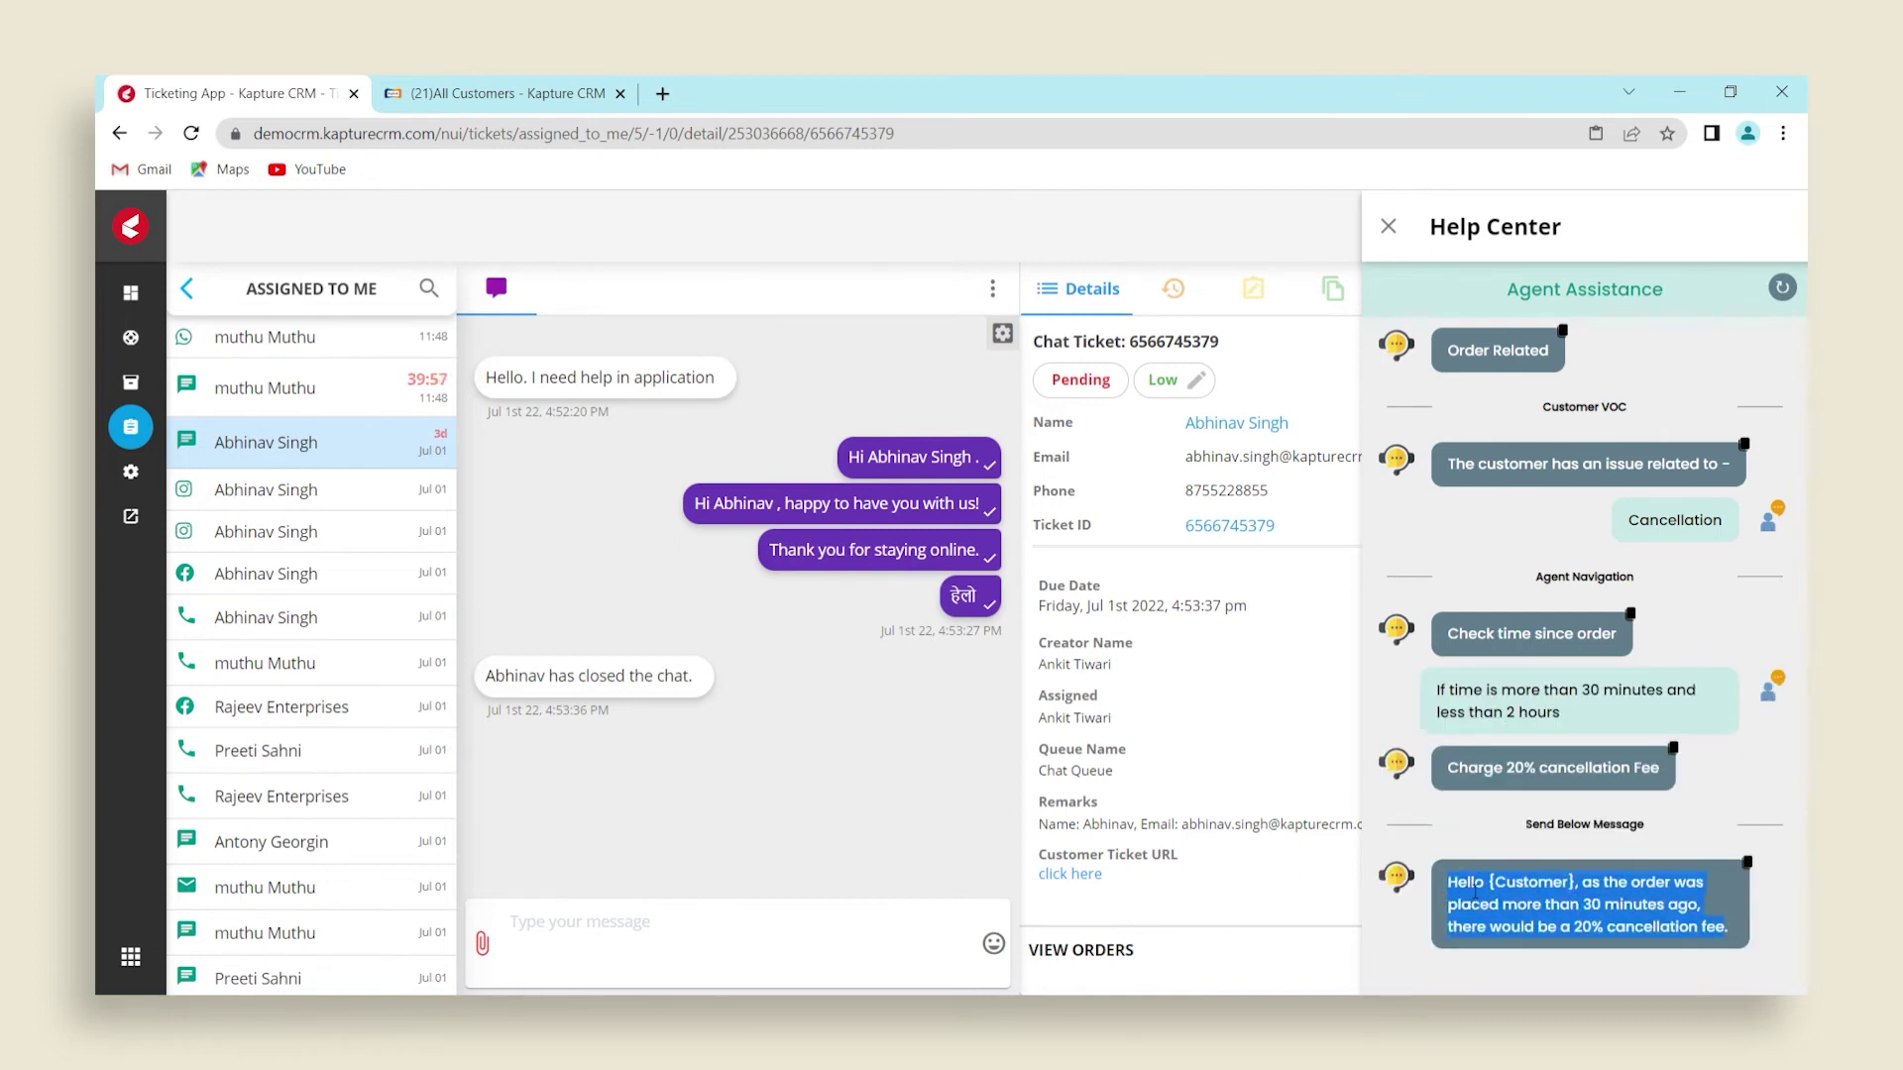
pyautogui.click(711, 920)
pyautogui.write('Hello Abhinav, as the order was placed more than 30 minutes ago, there would be a 20% cancellation fee')
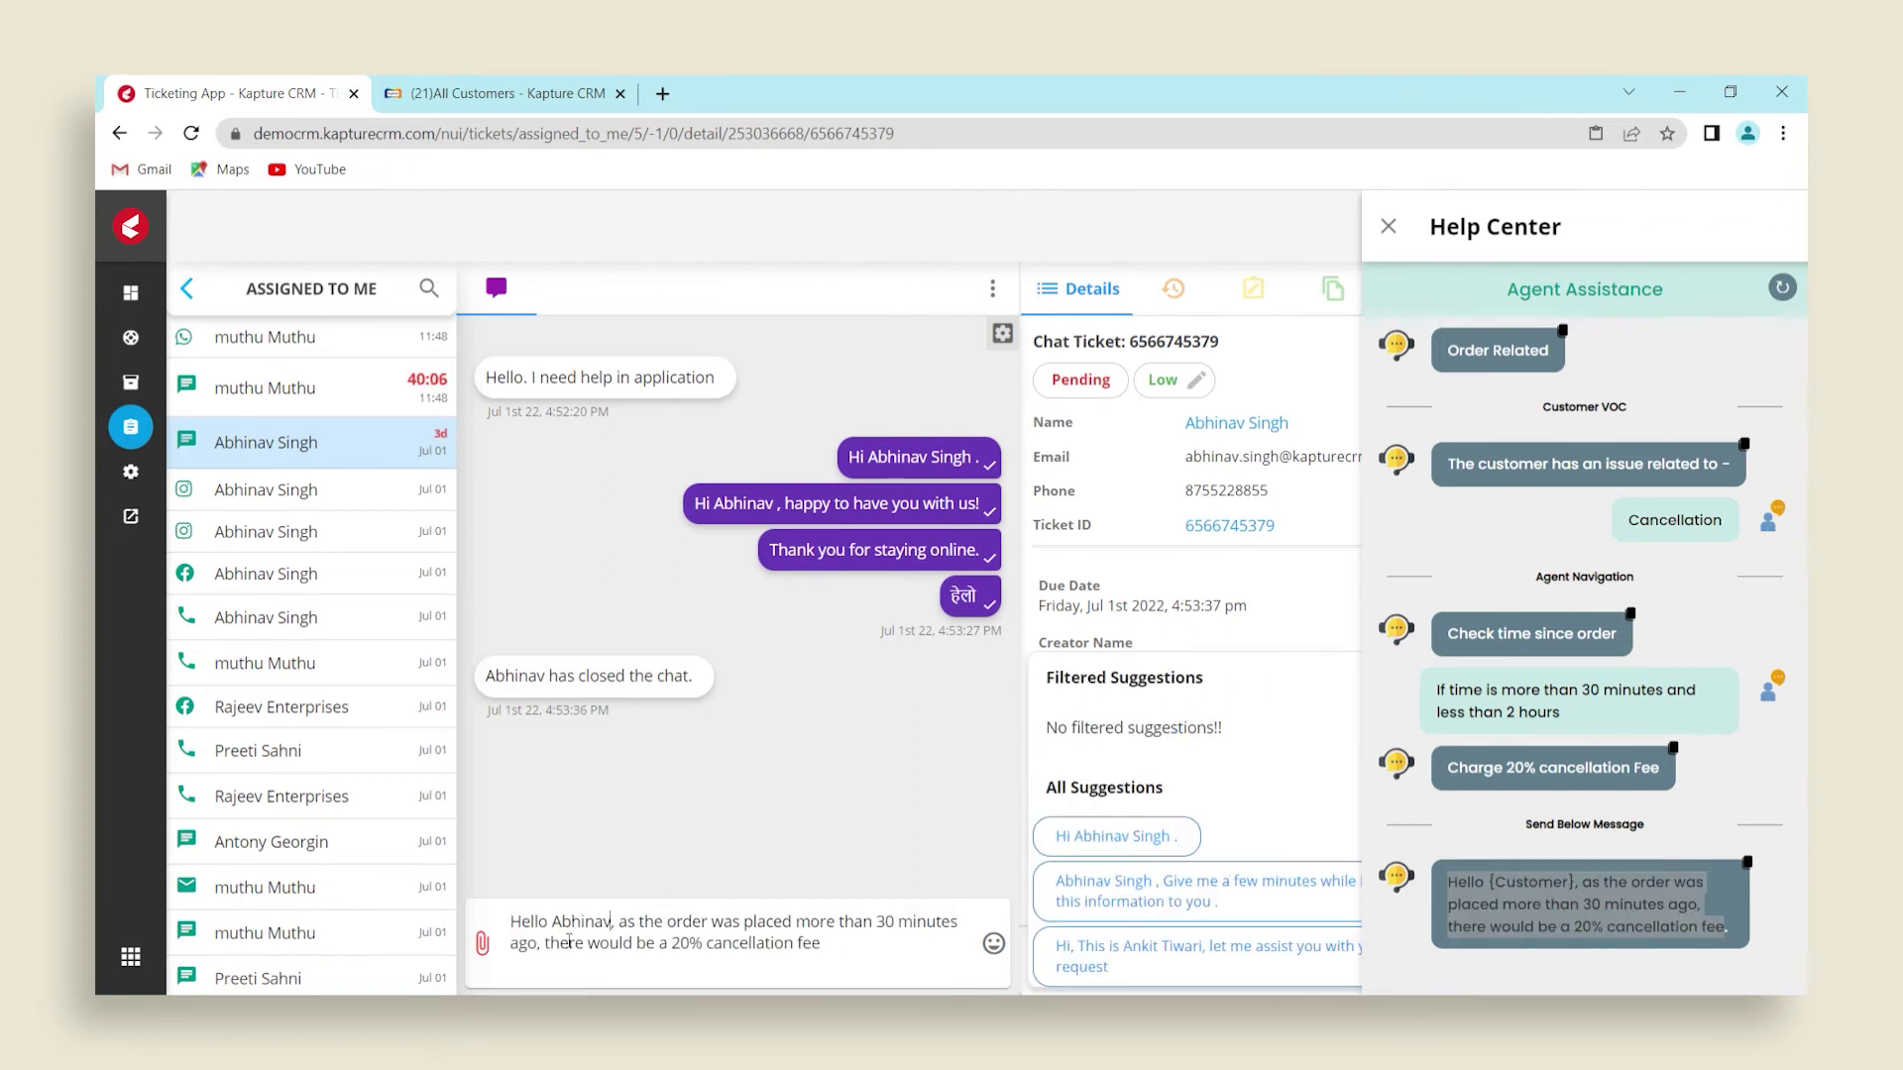
pyautogui.press('Return')
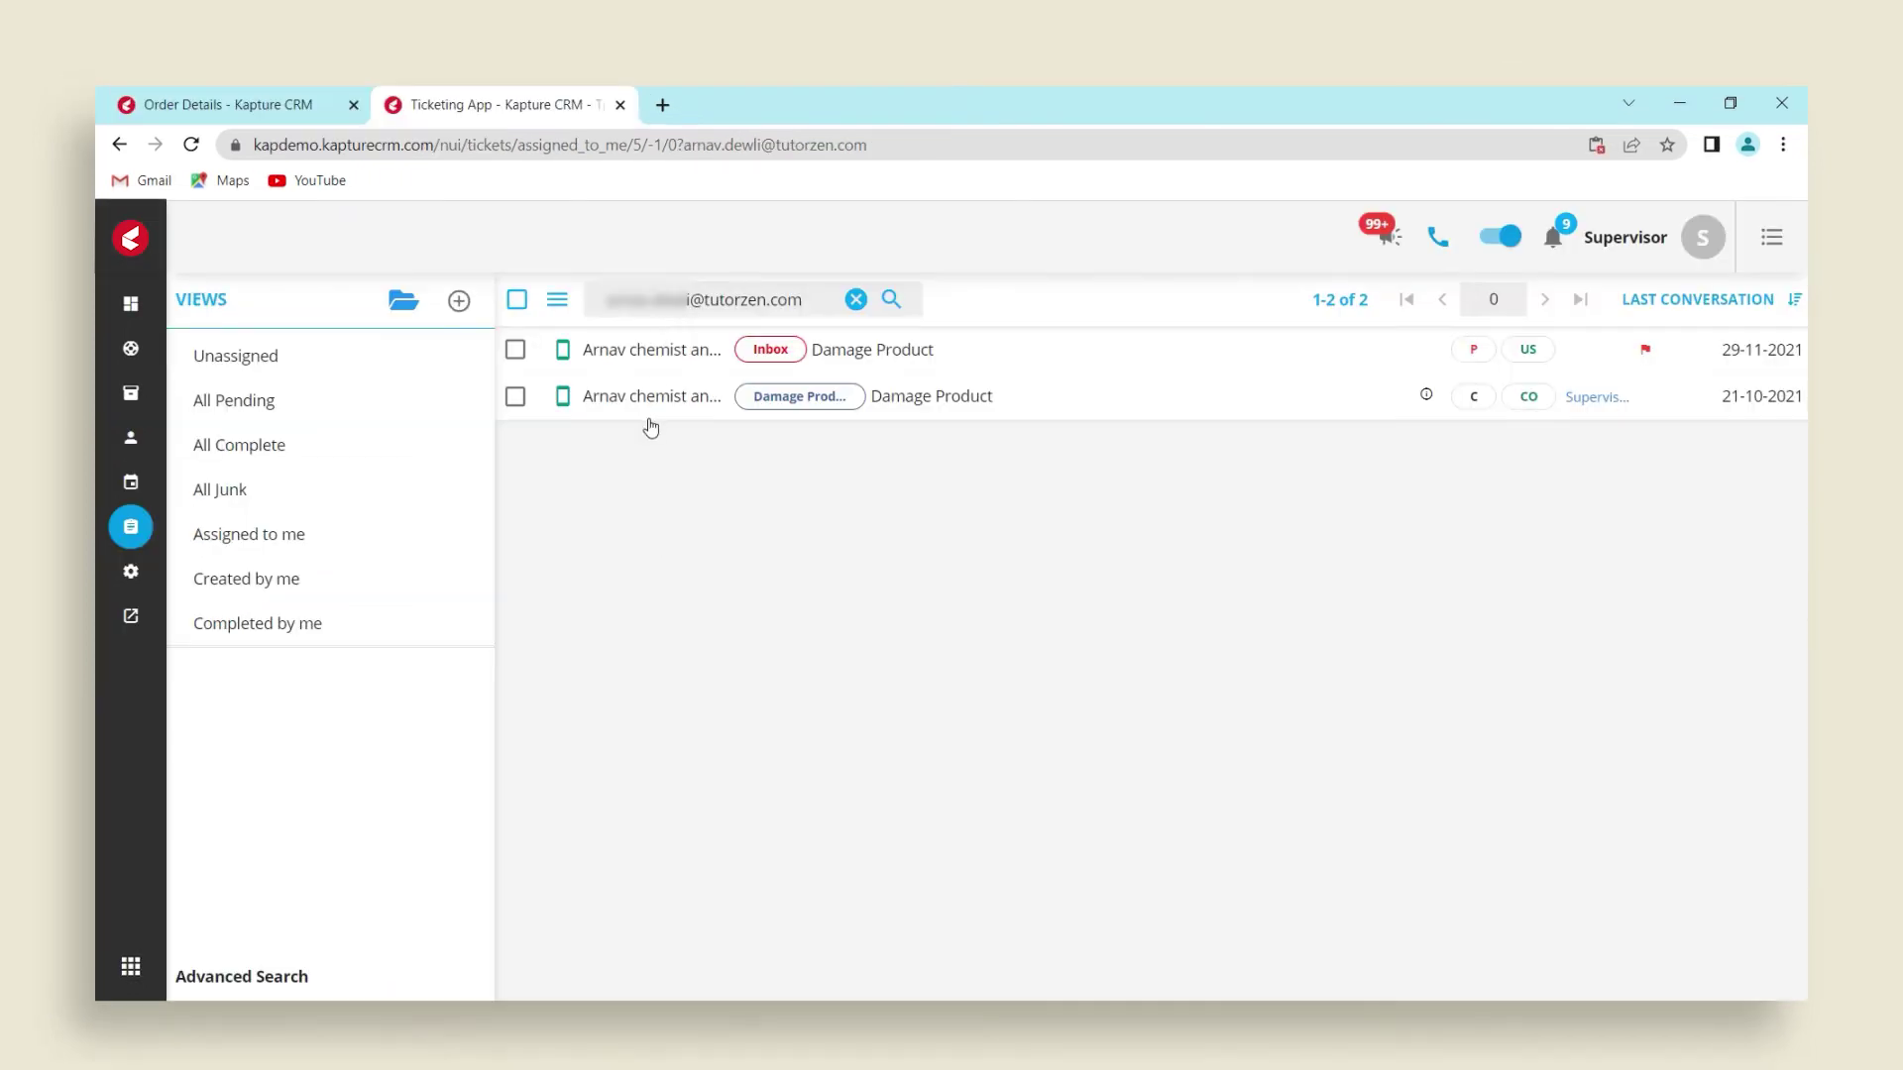
# Step: Open the Damage Product ticket dated 21-10-2021 and review its history from start to end
pyautogui.click(650, 424)
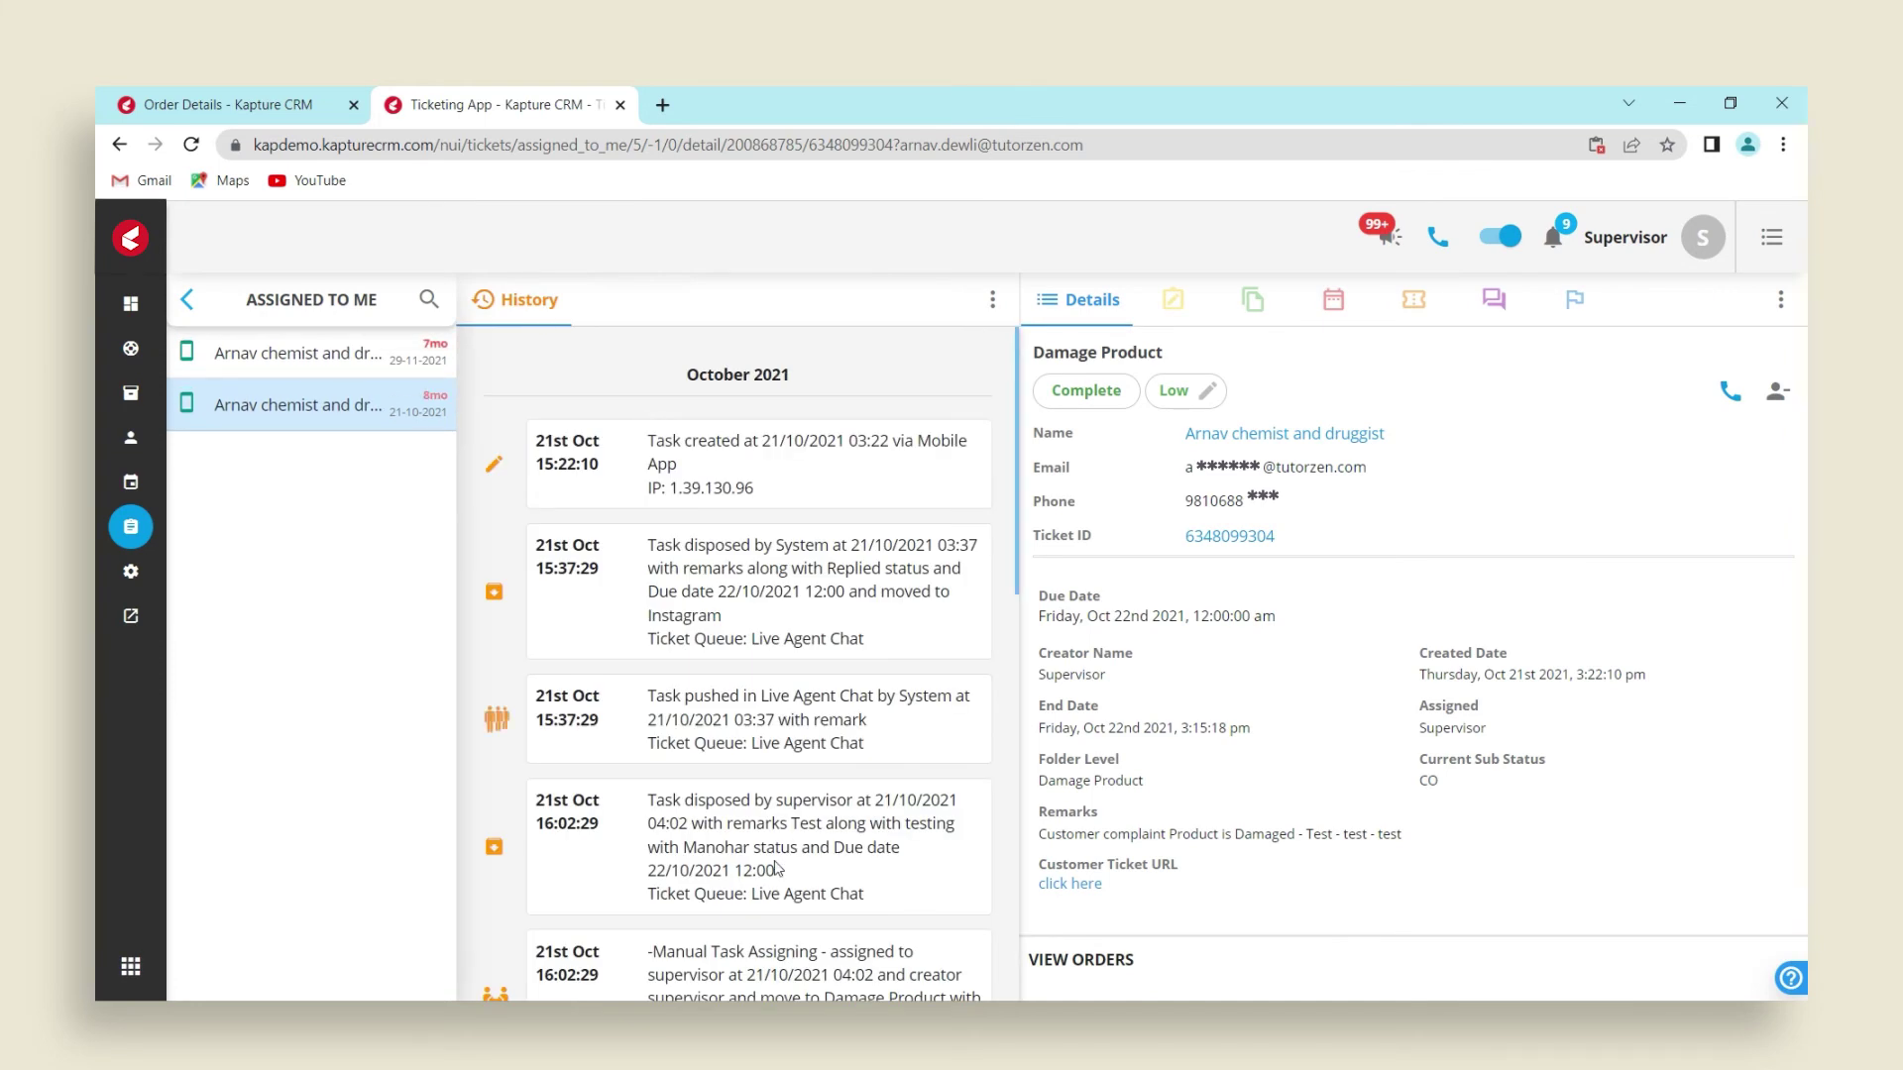
pyautogui.scroll(-10, 699, 694)
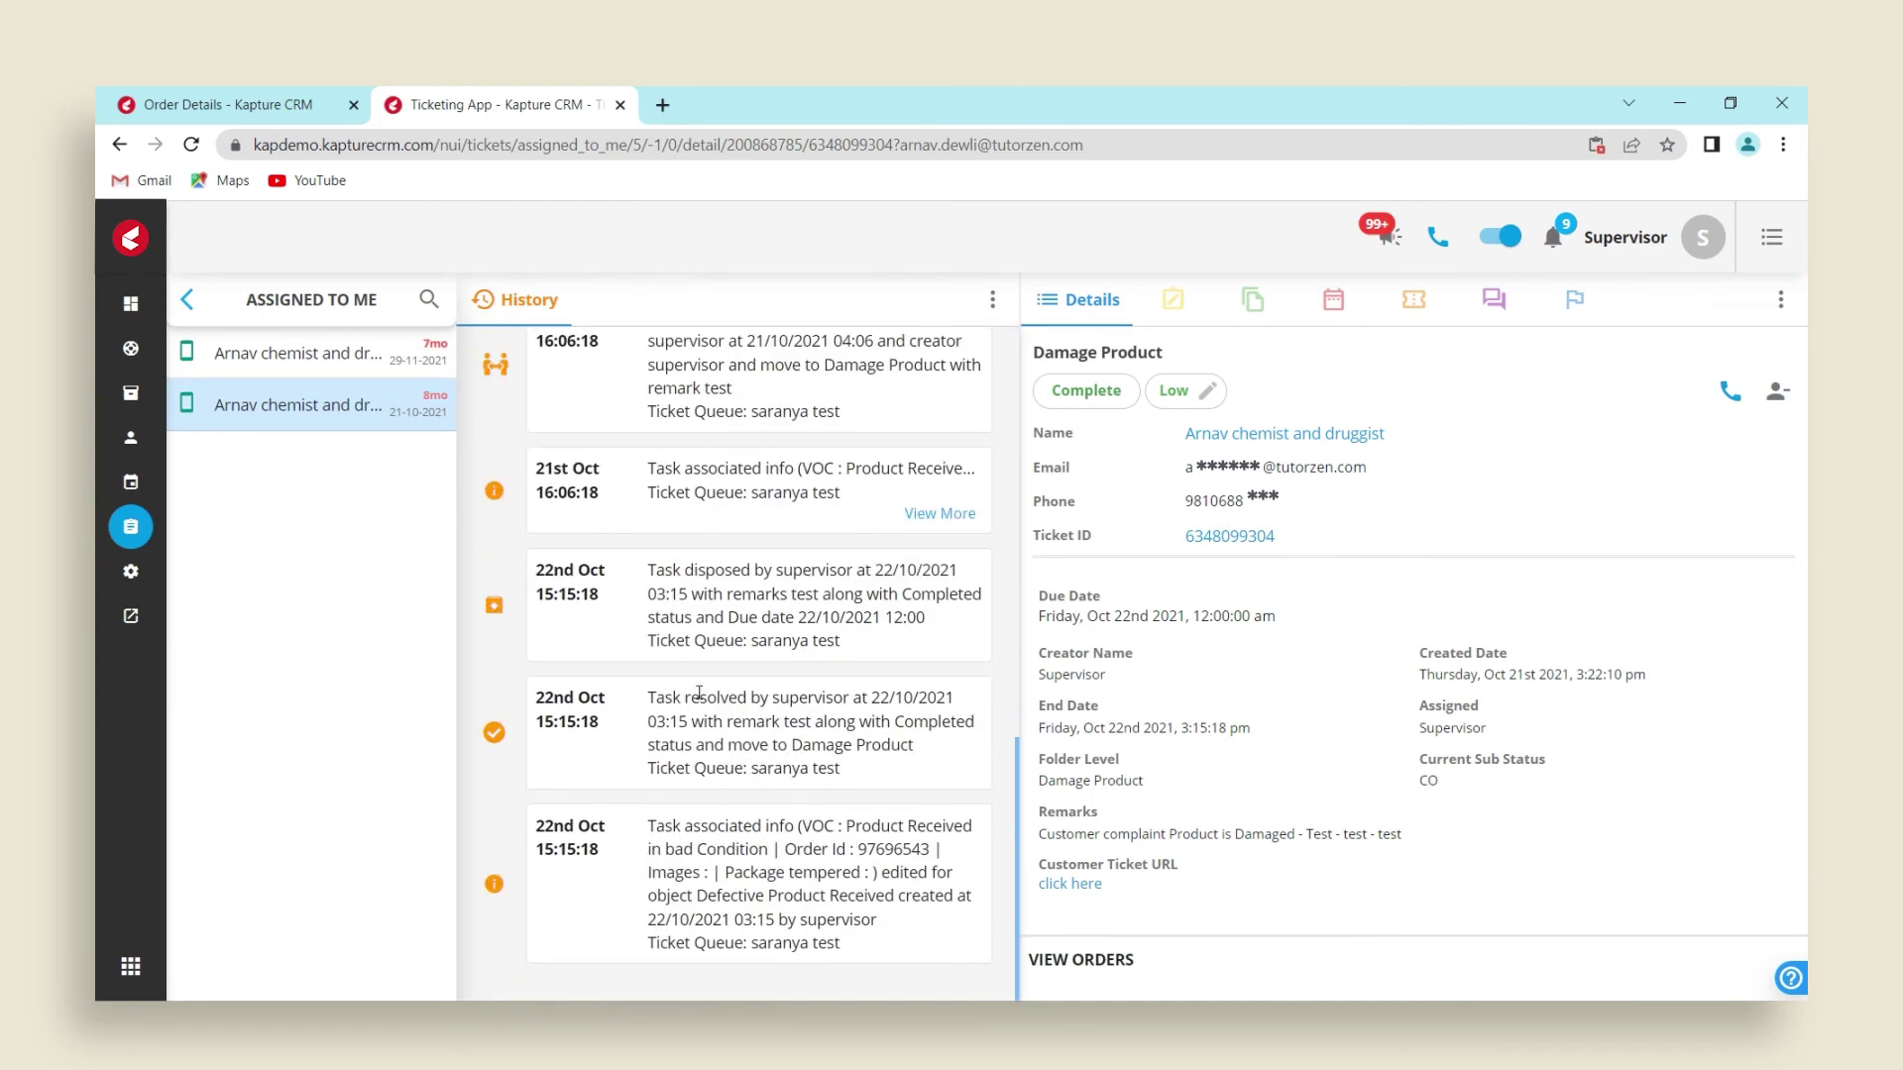
pyautogui.scroll(10, 753, 793)
# Step: View the customer's orders from the ticket, check the 17 June 2020 order, and return to the ticket details
pyautogui.click(1077, 981)
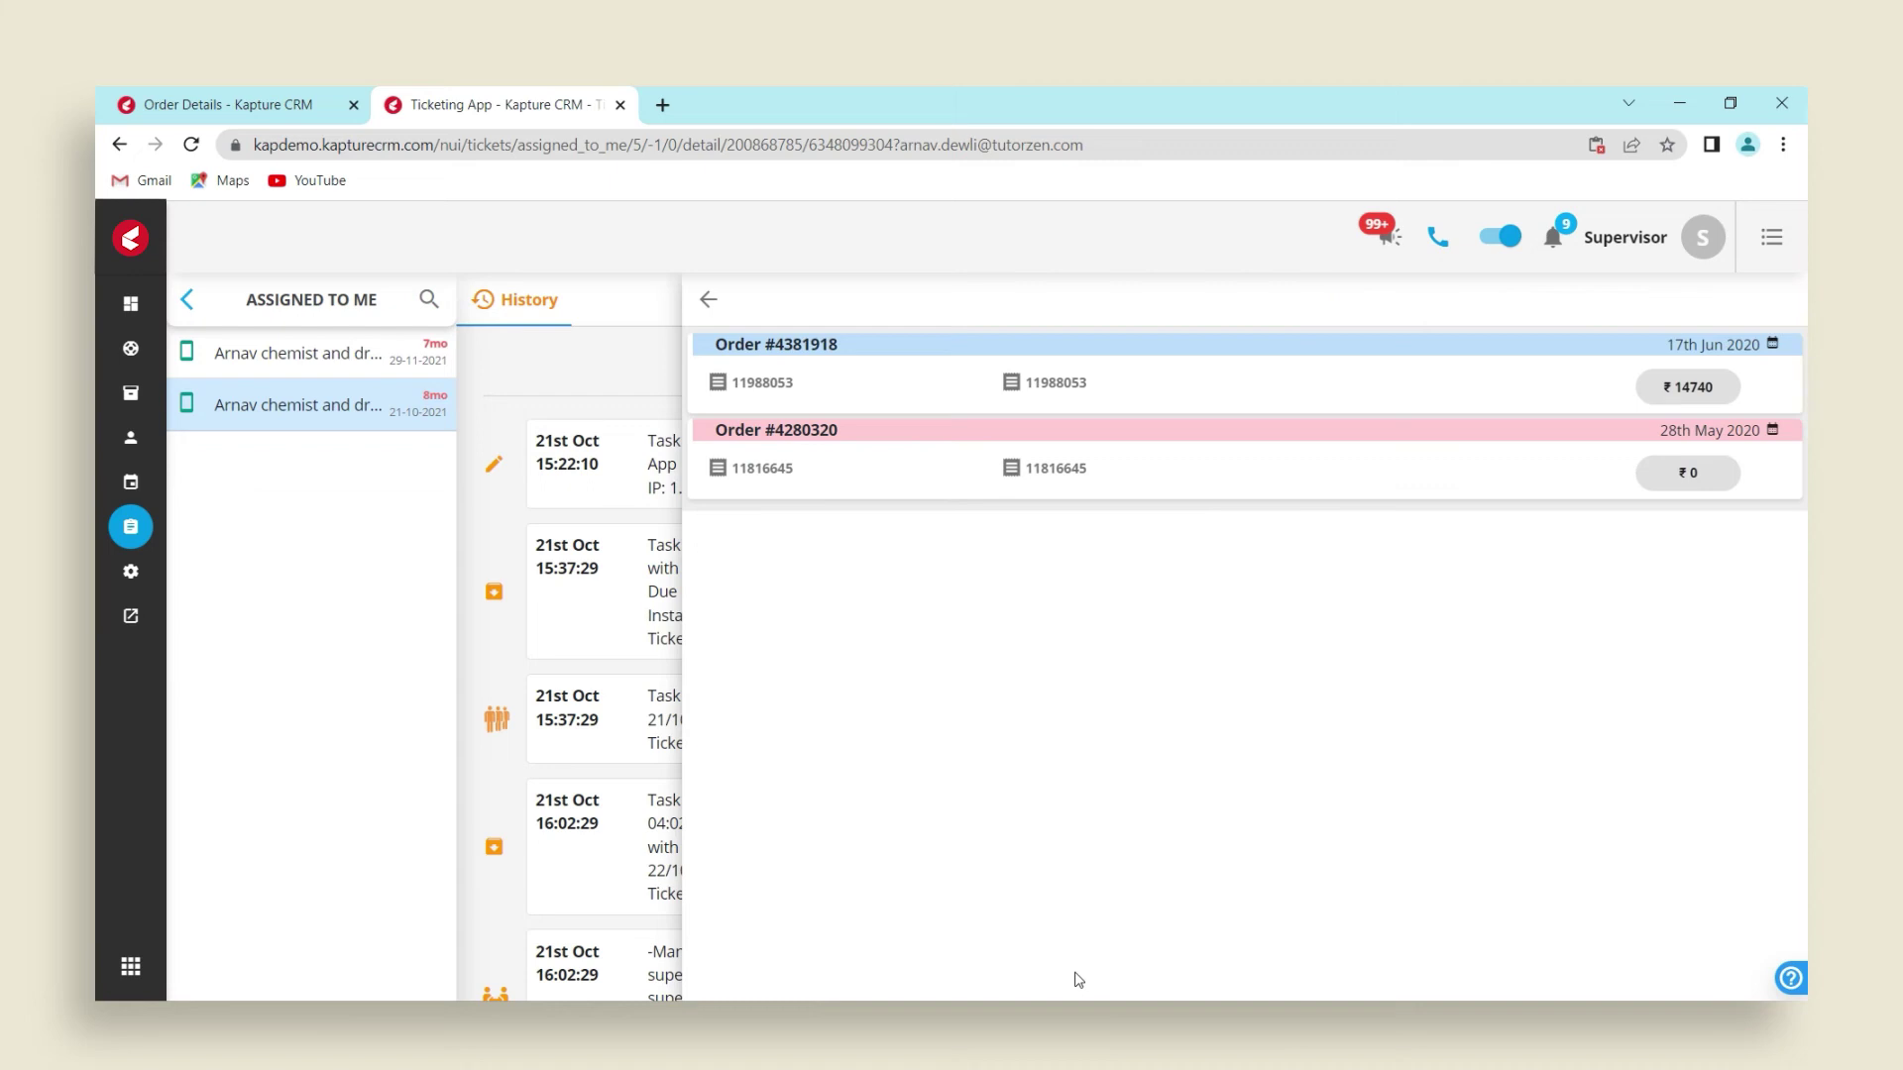
pyautogui.click(900, 385)
pyautogui.press('Escape')
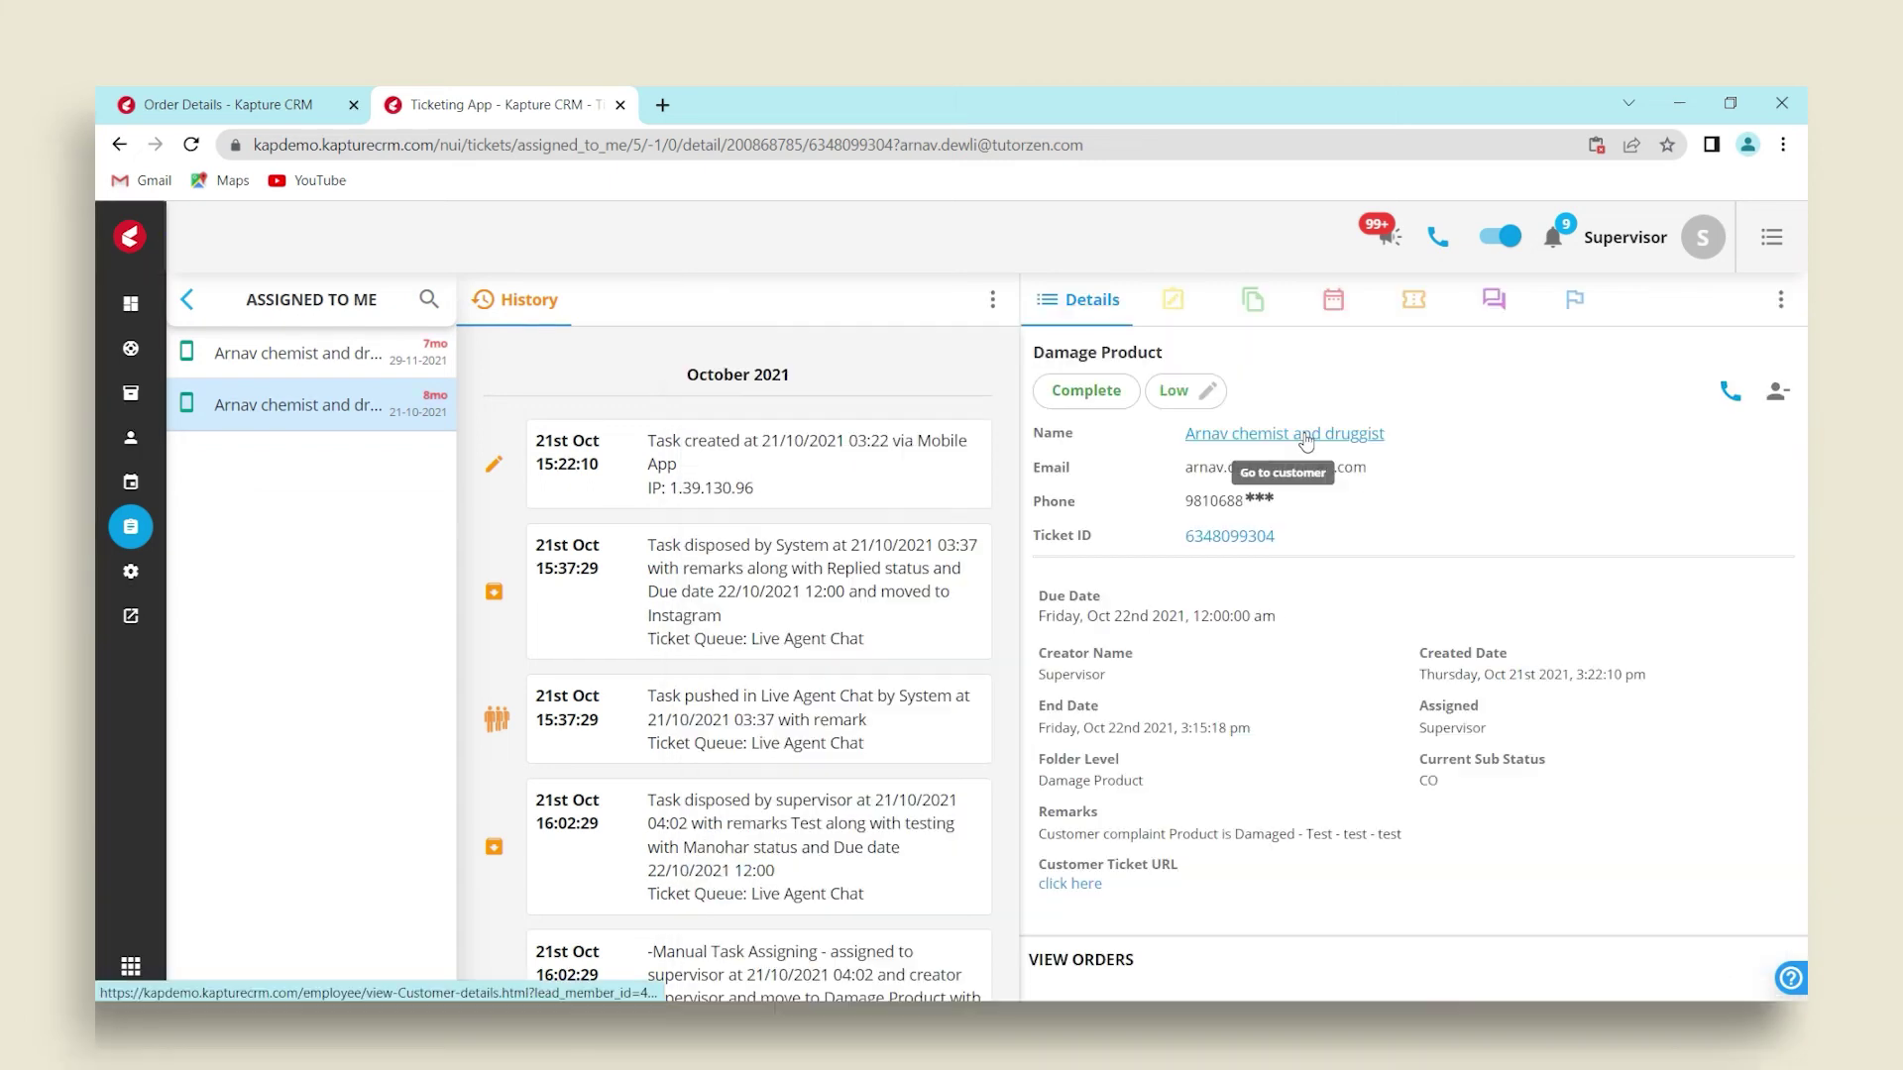
# Step: Open the ticket customer's full profile and review the Customer Details section, including classification, source, assignment and map location
pyautogui.click(1128, 678)
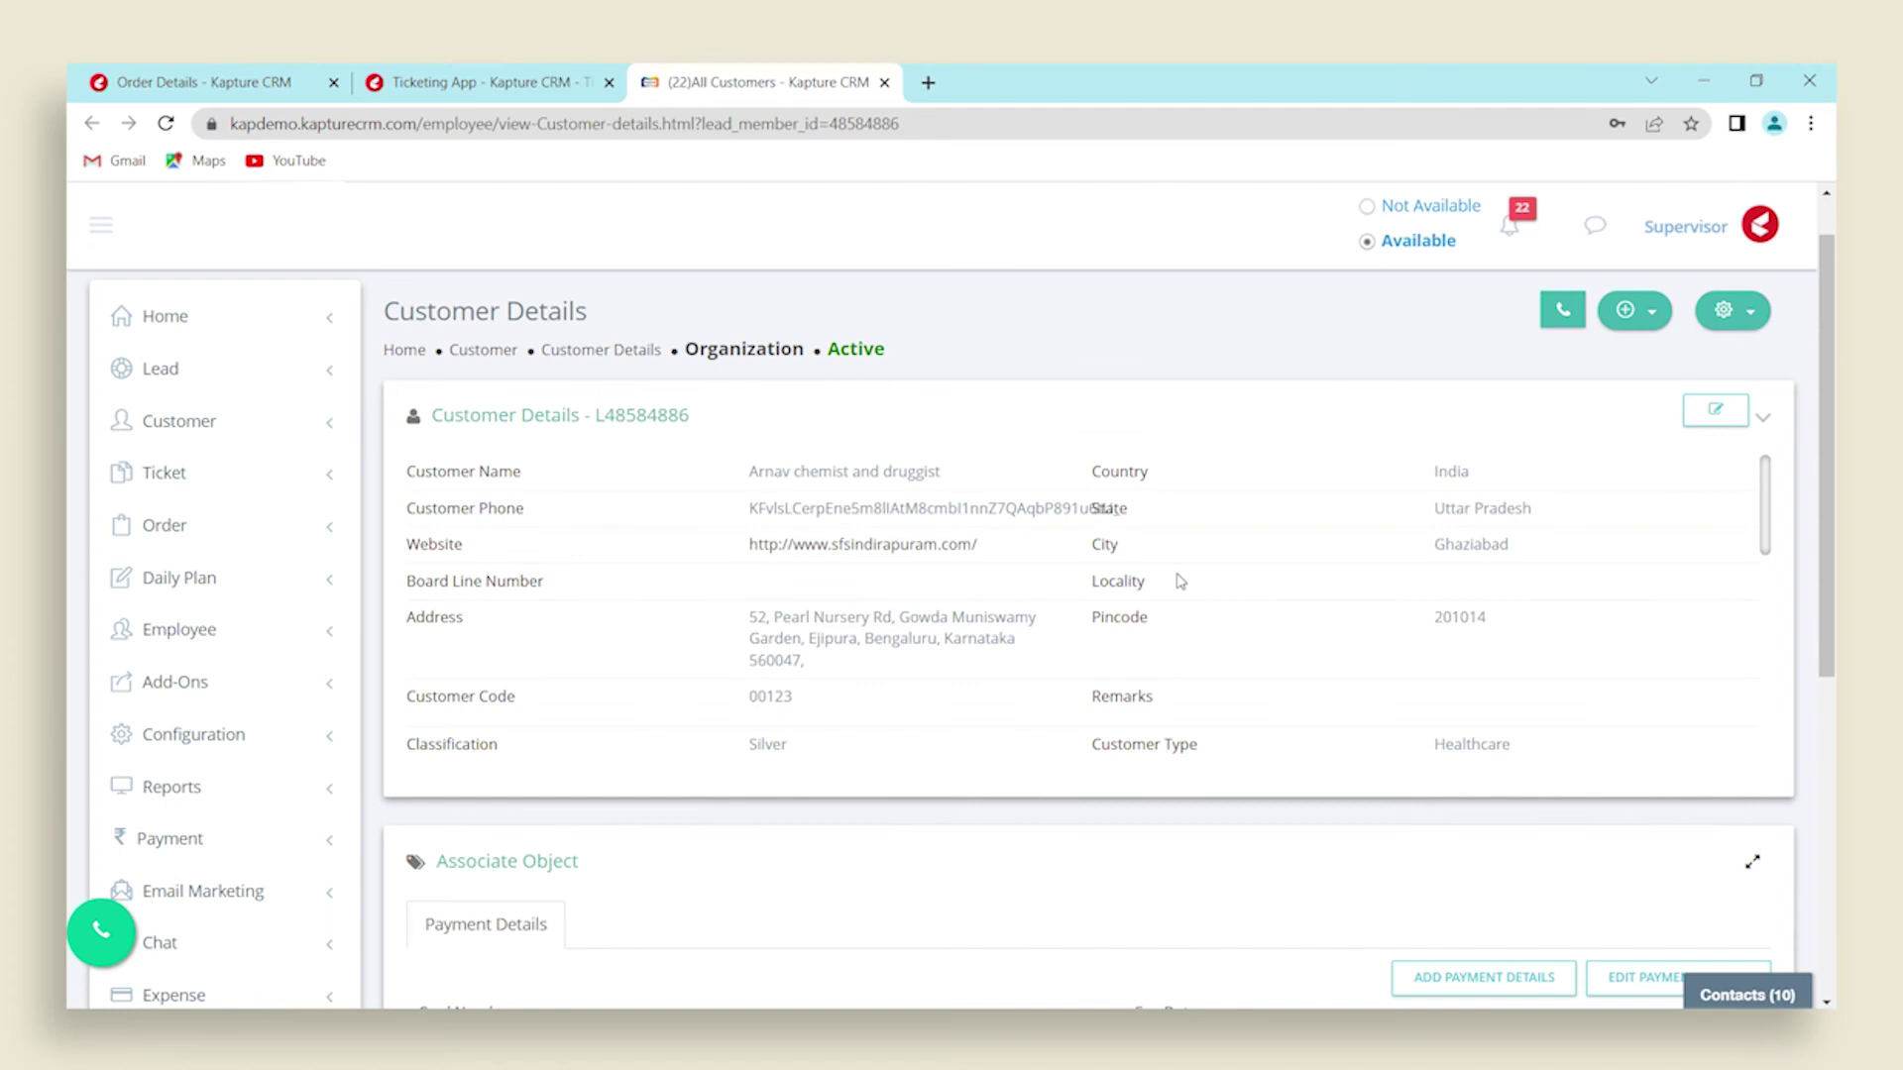
pyautogui.scroll(-4, 1178, 572)
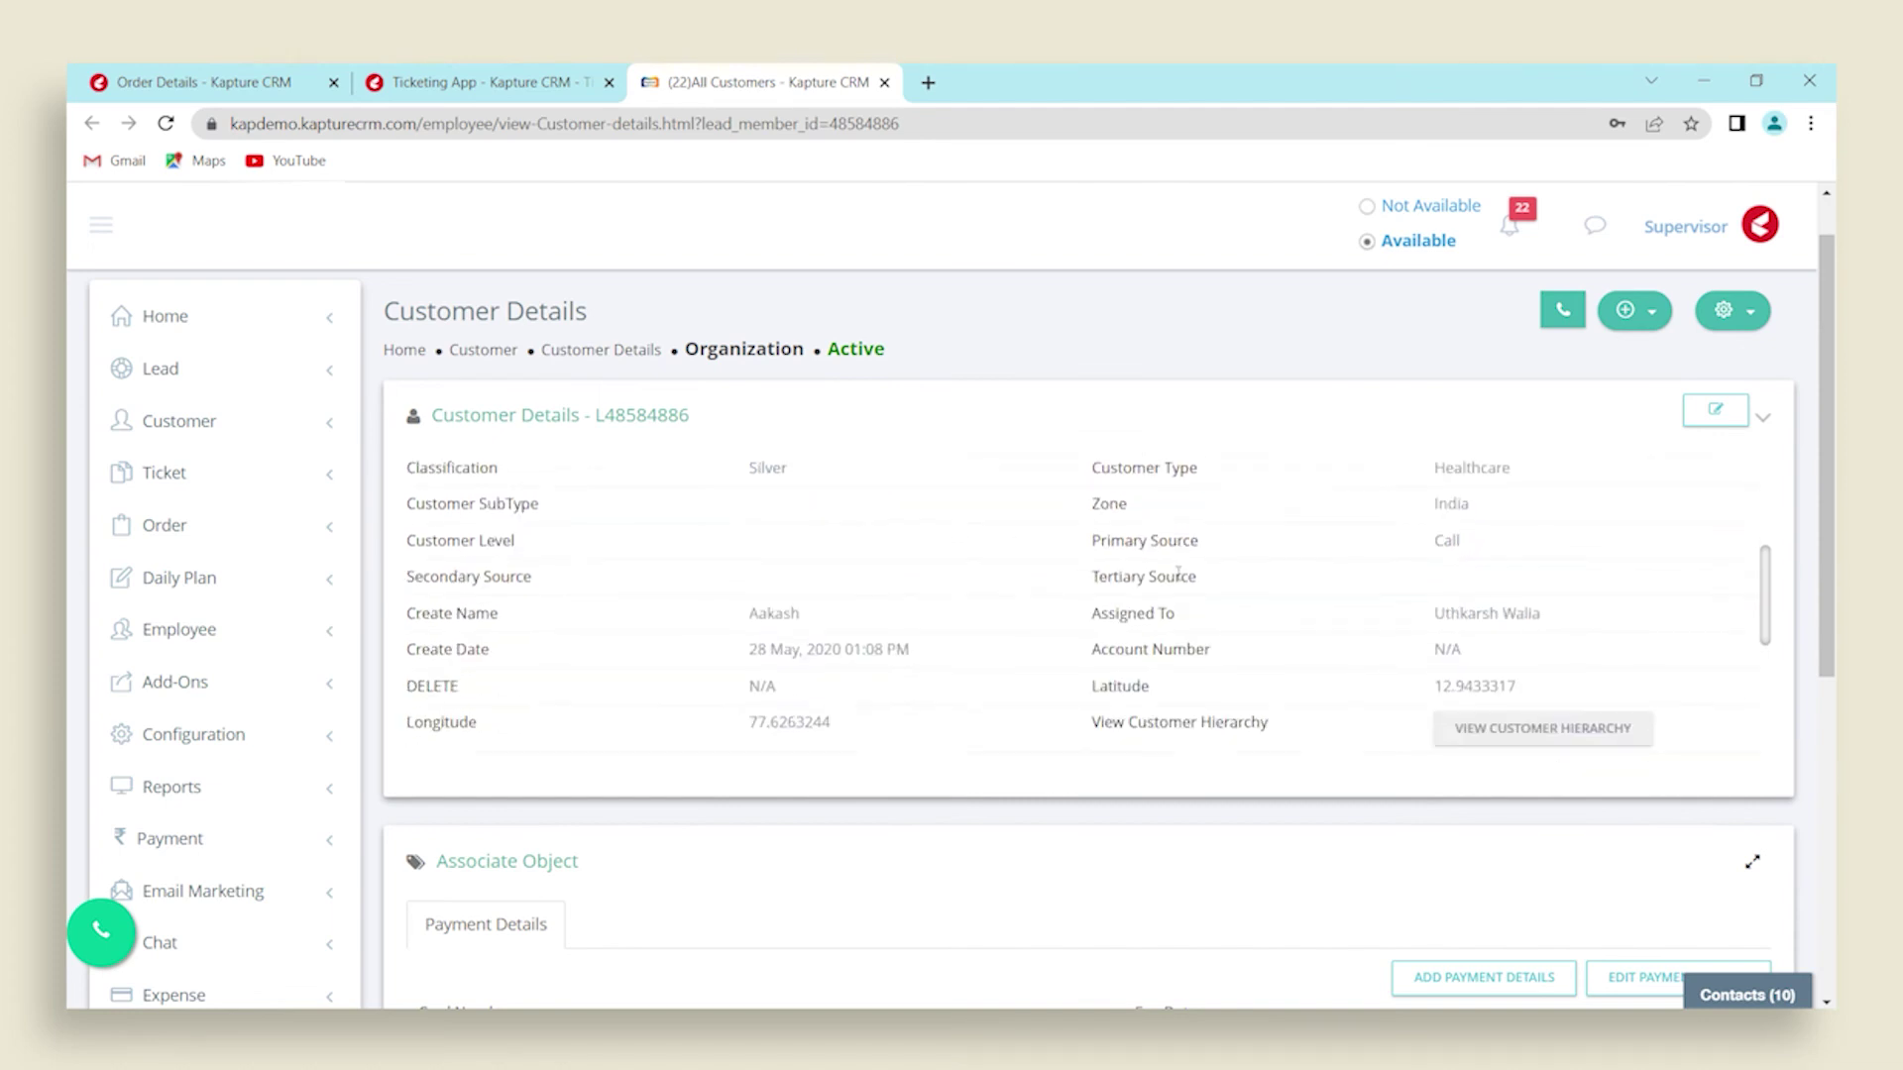
pyautogui.scroll(-2, 1177, 572)
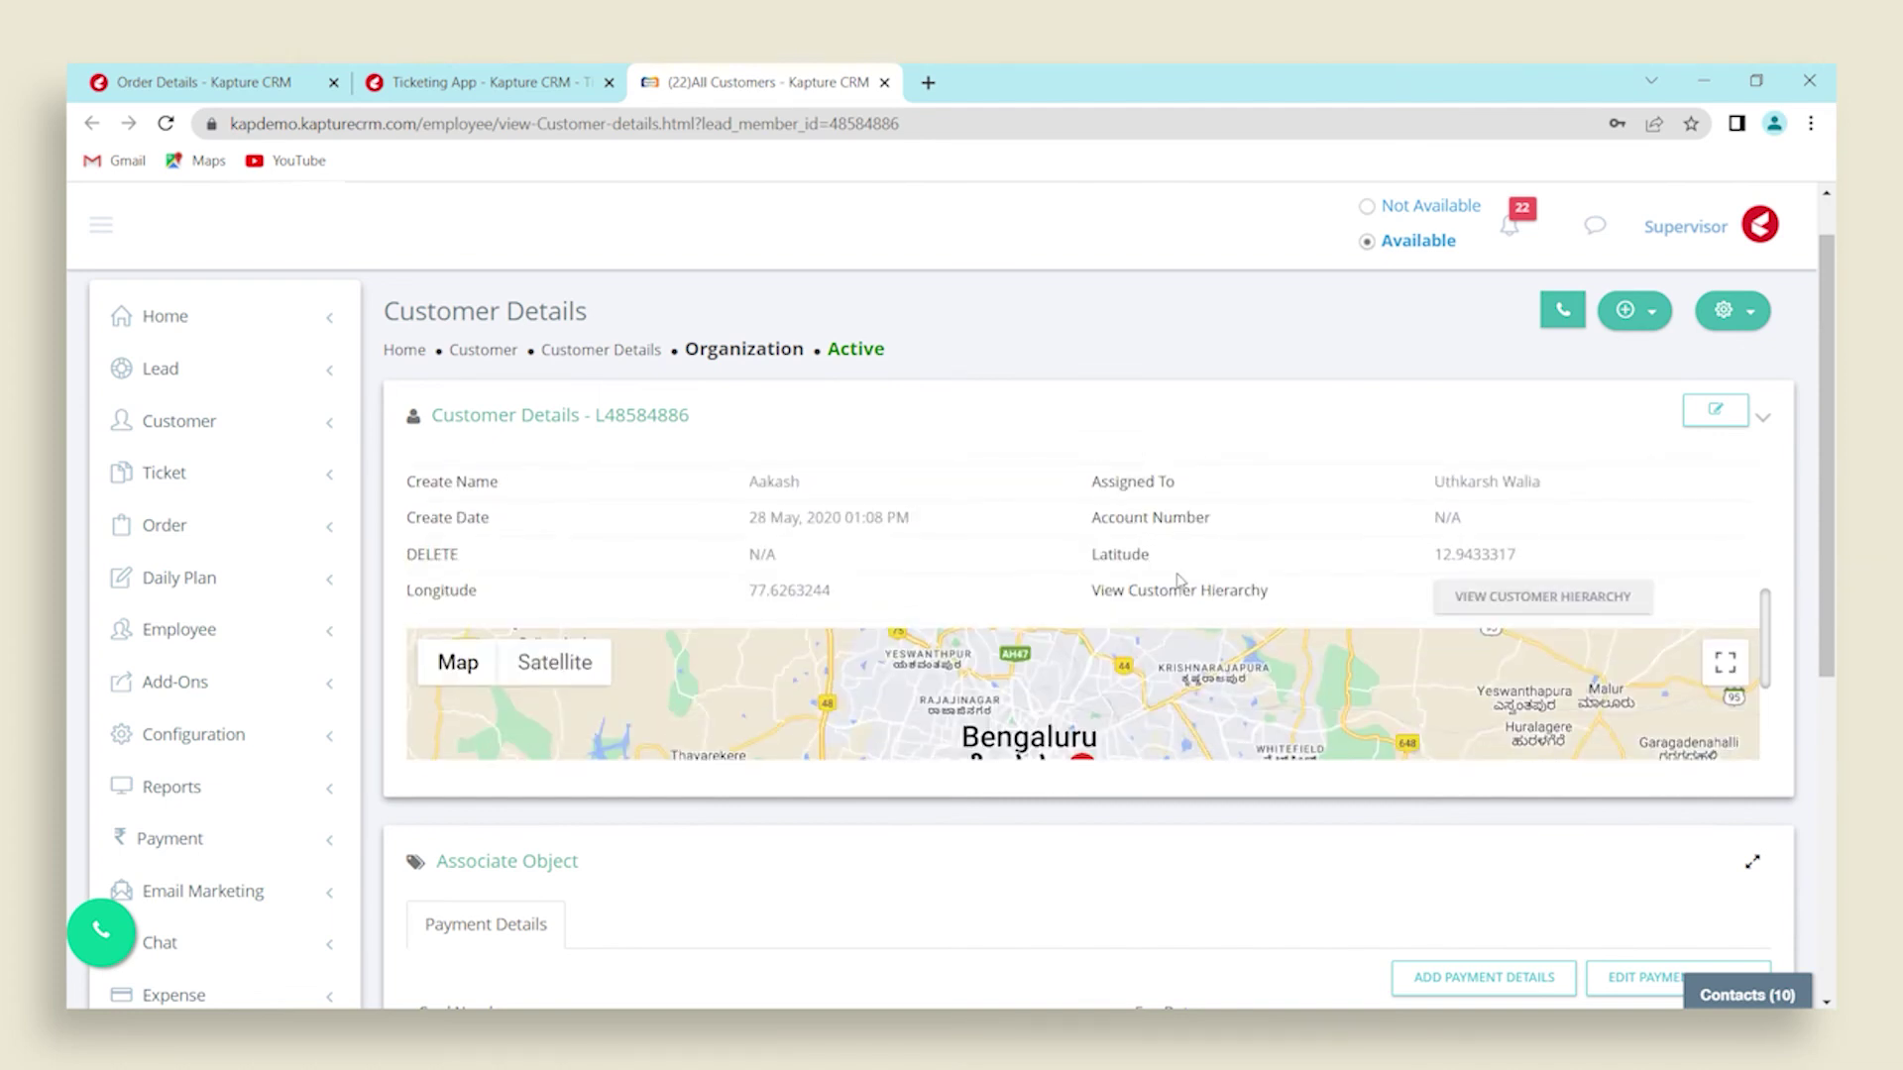
pyautogui.scroll(-2, 1226, 541)
pyautogui.scroll(6, 1229, 539)
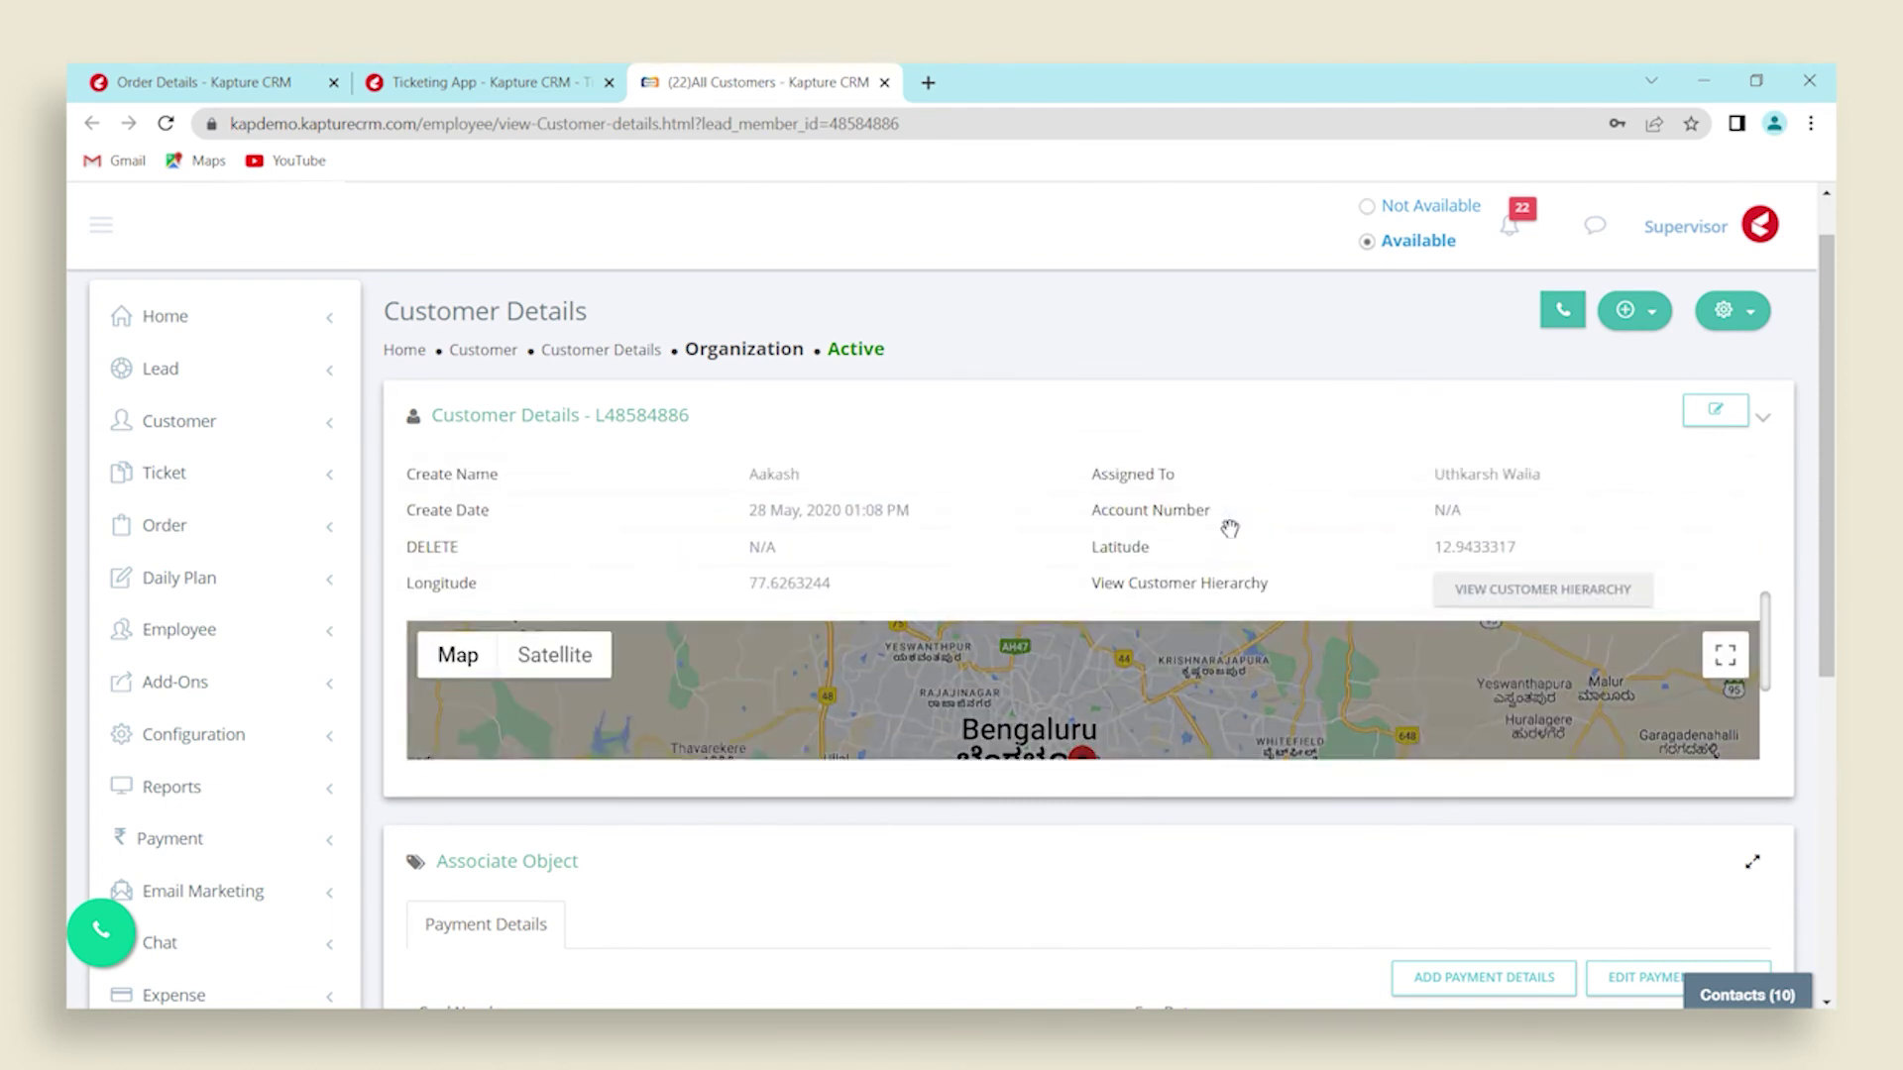
pyautogui.scroll(1, 1234, 537)
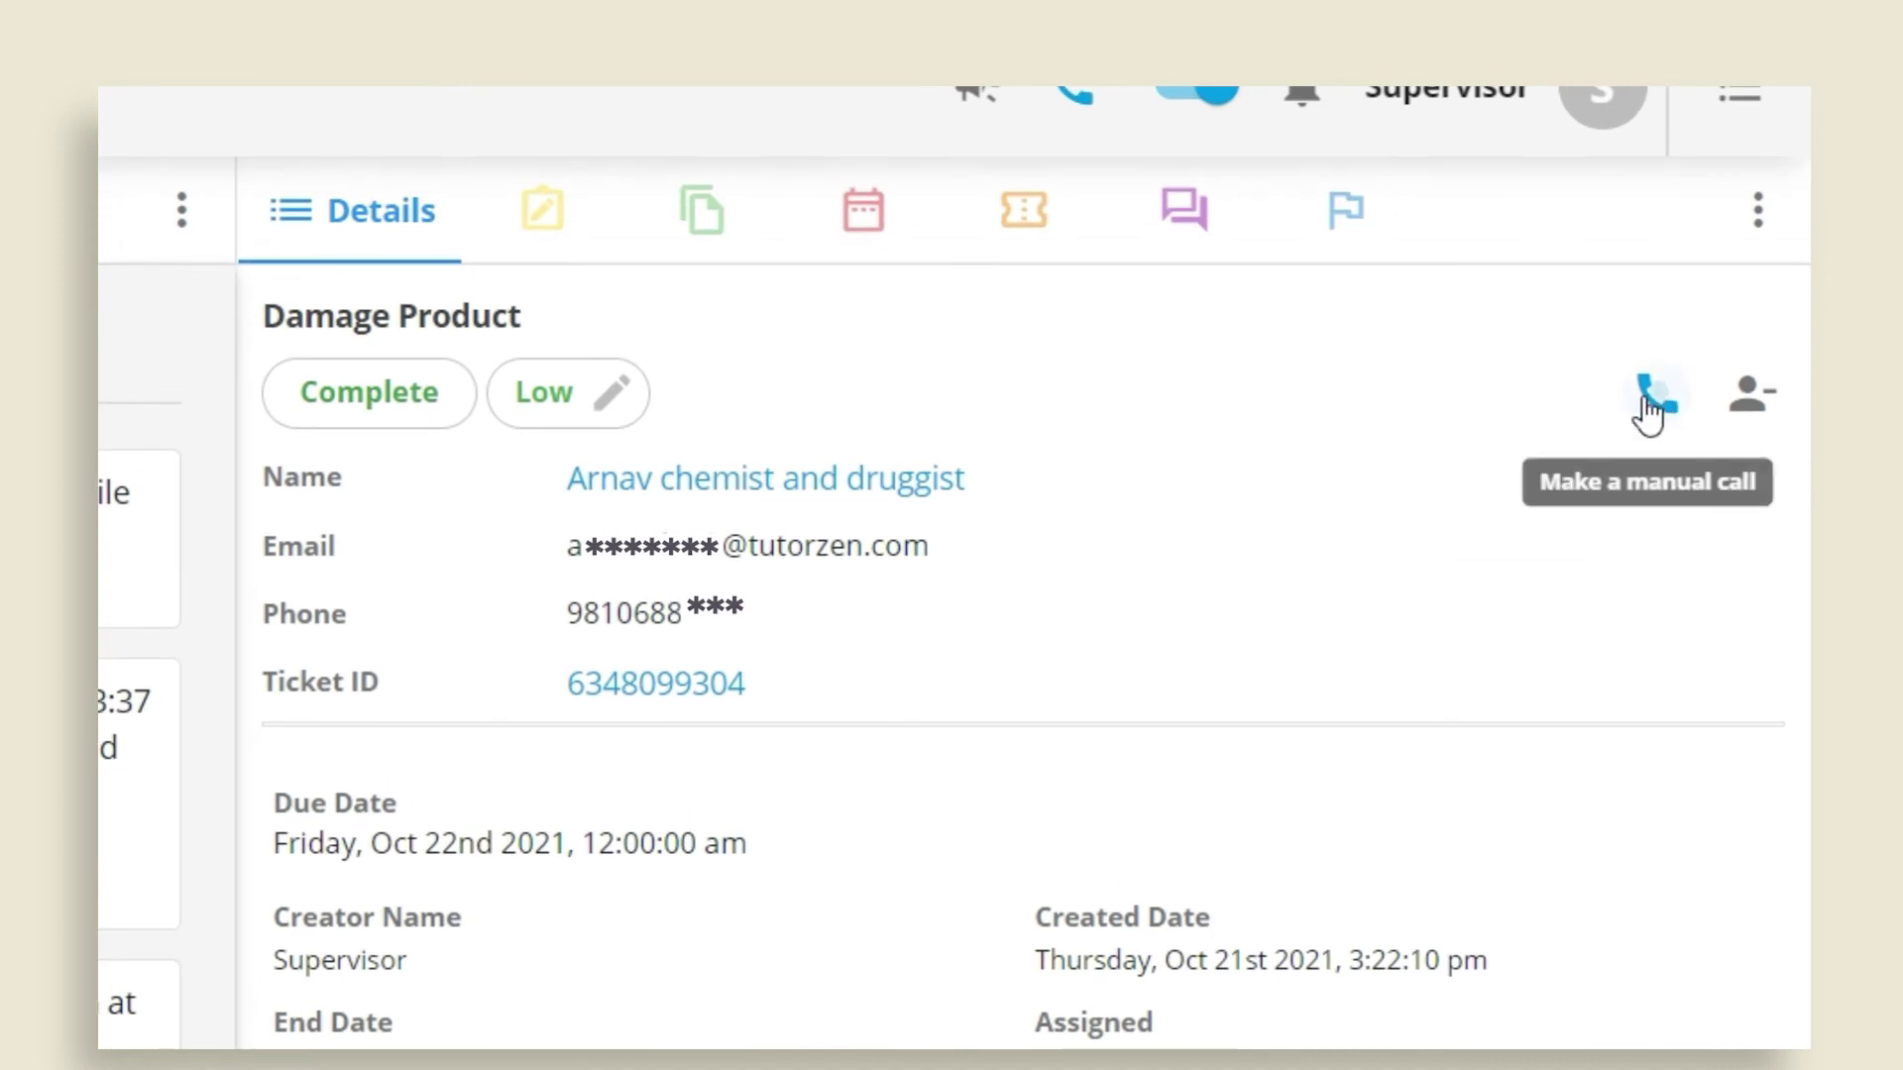
# Step: Check the manual call and customer detach options on the Damage Product ticket
pyautogui.click(1730, 393)
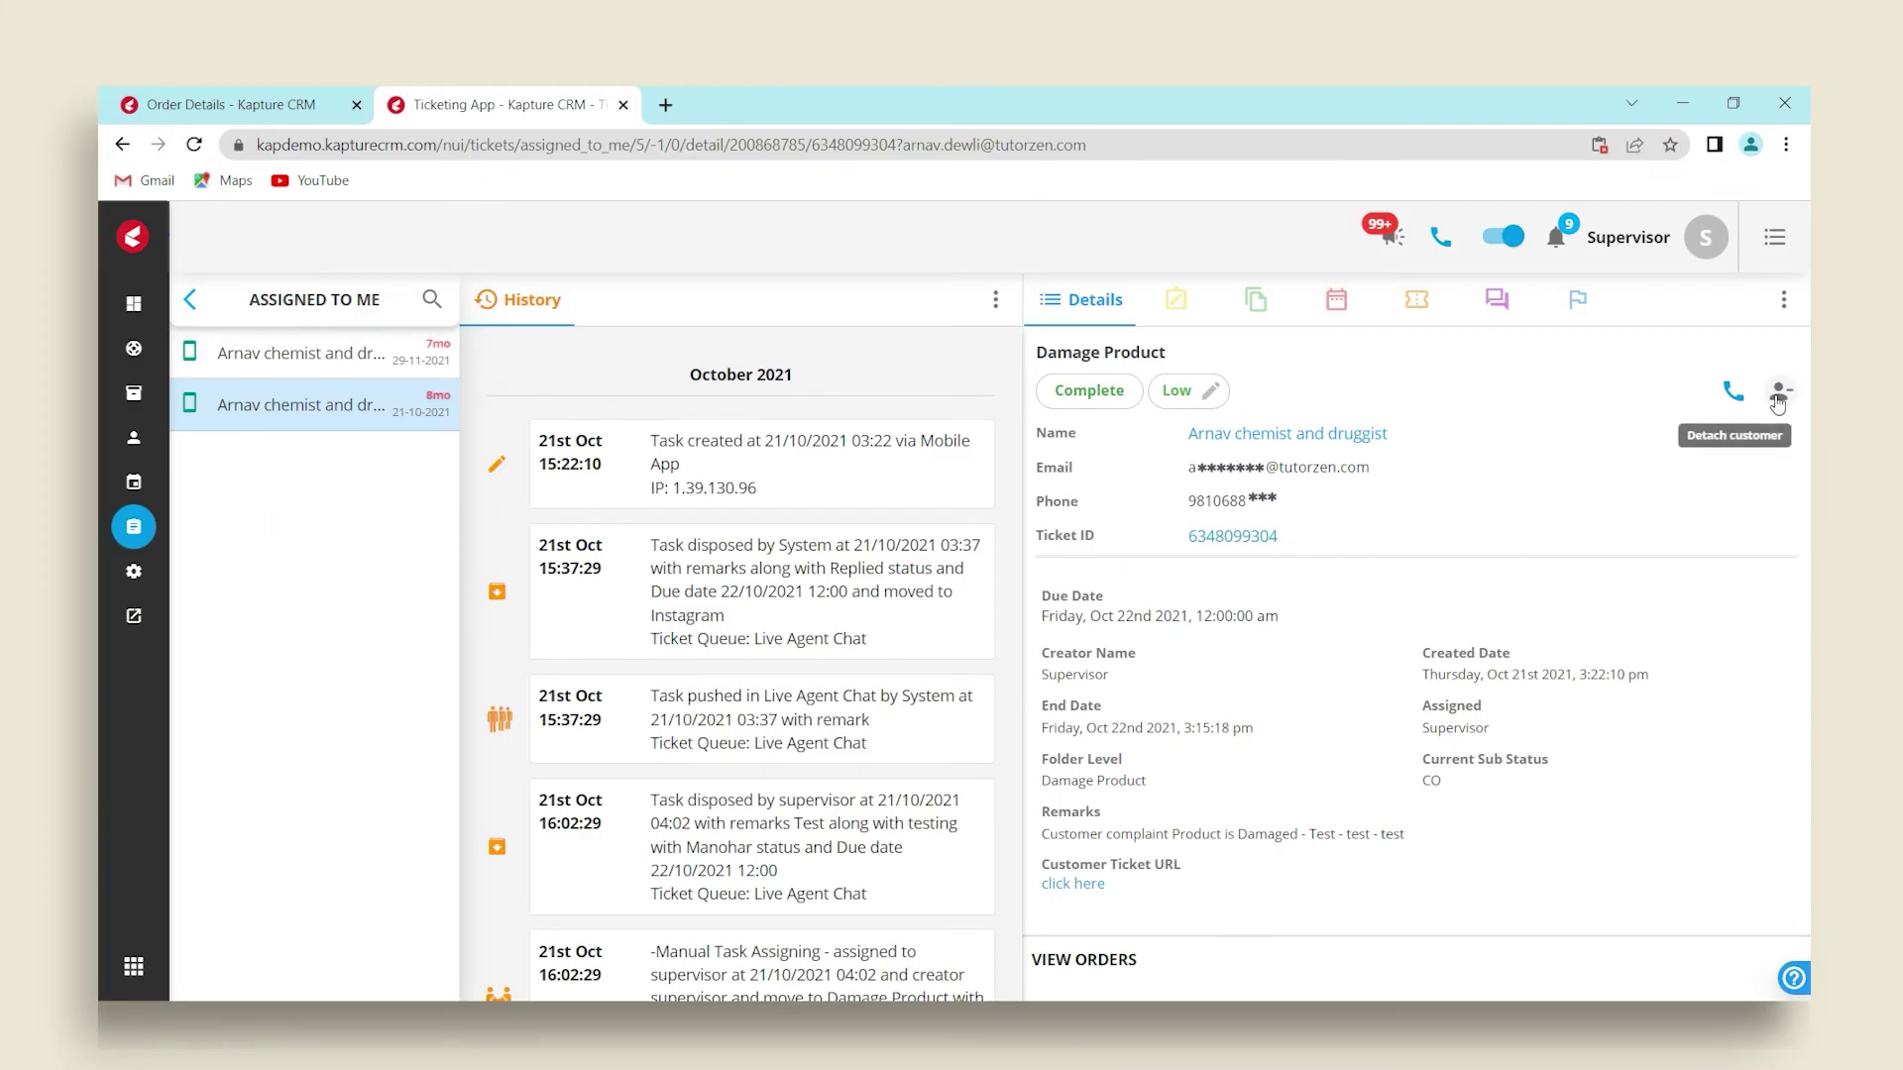
pyautogui.click(1777, 397)
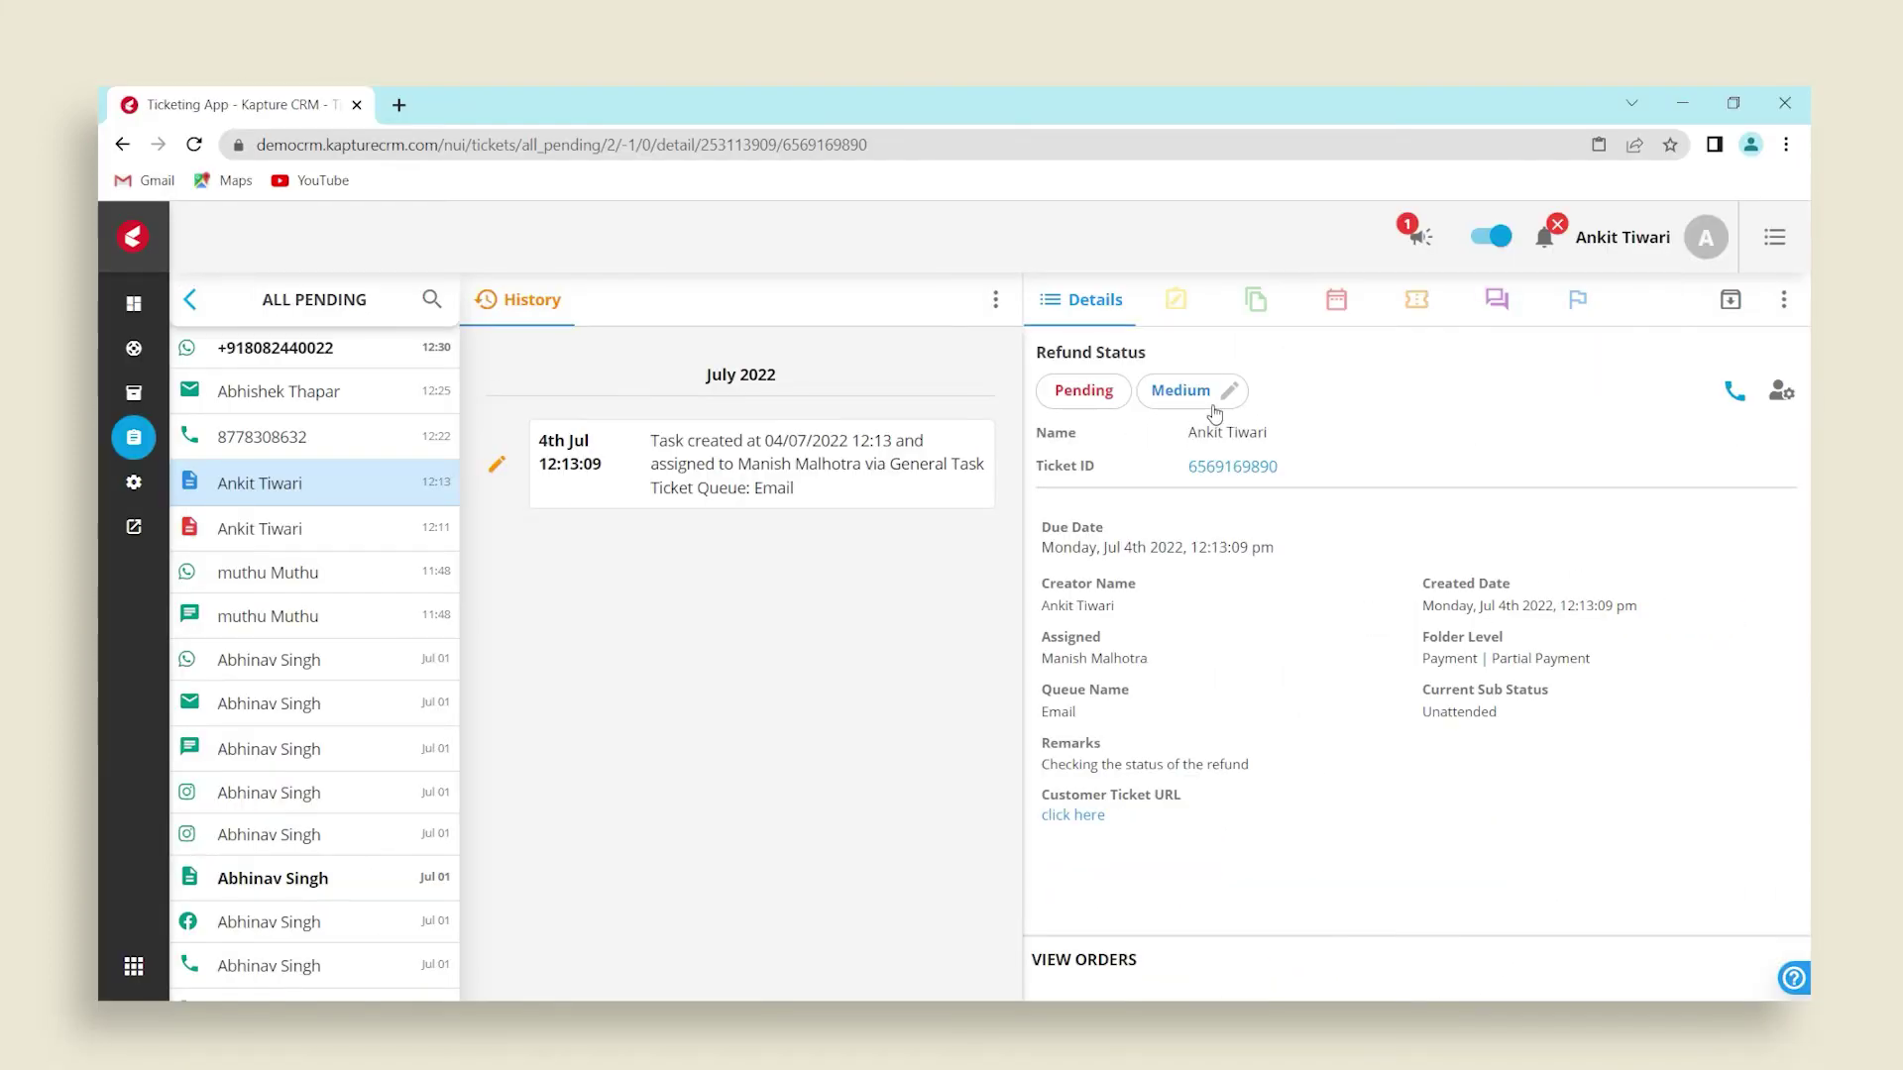
# Step: Open the priority choices for the pending Refund Status ticket
pyautogui.click(1229, 391)
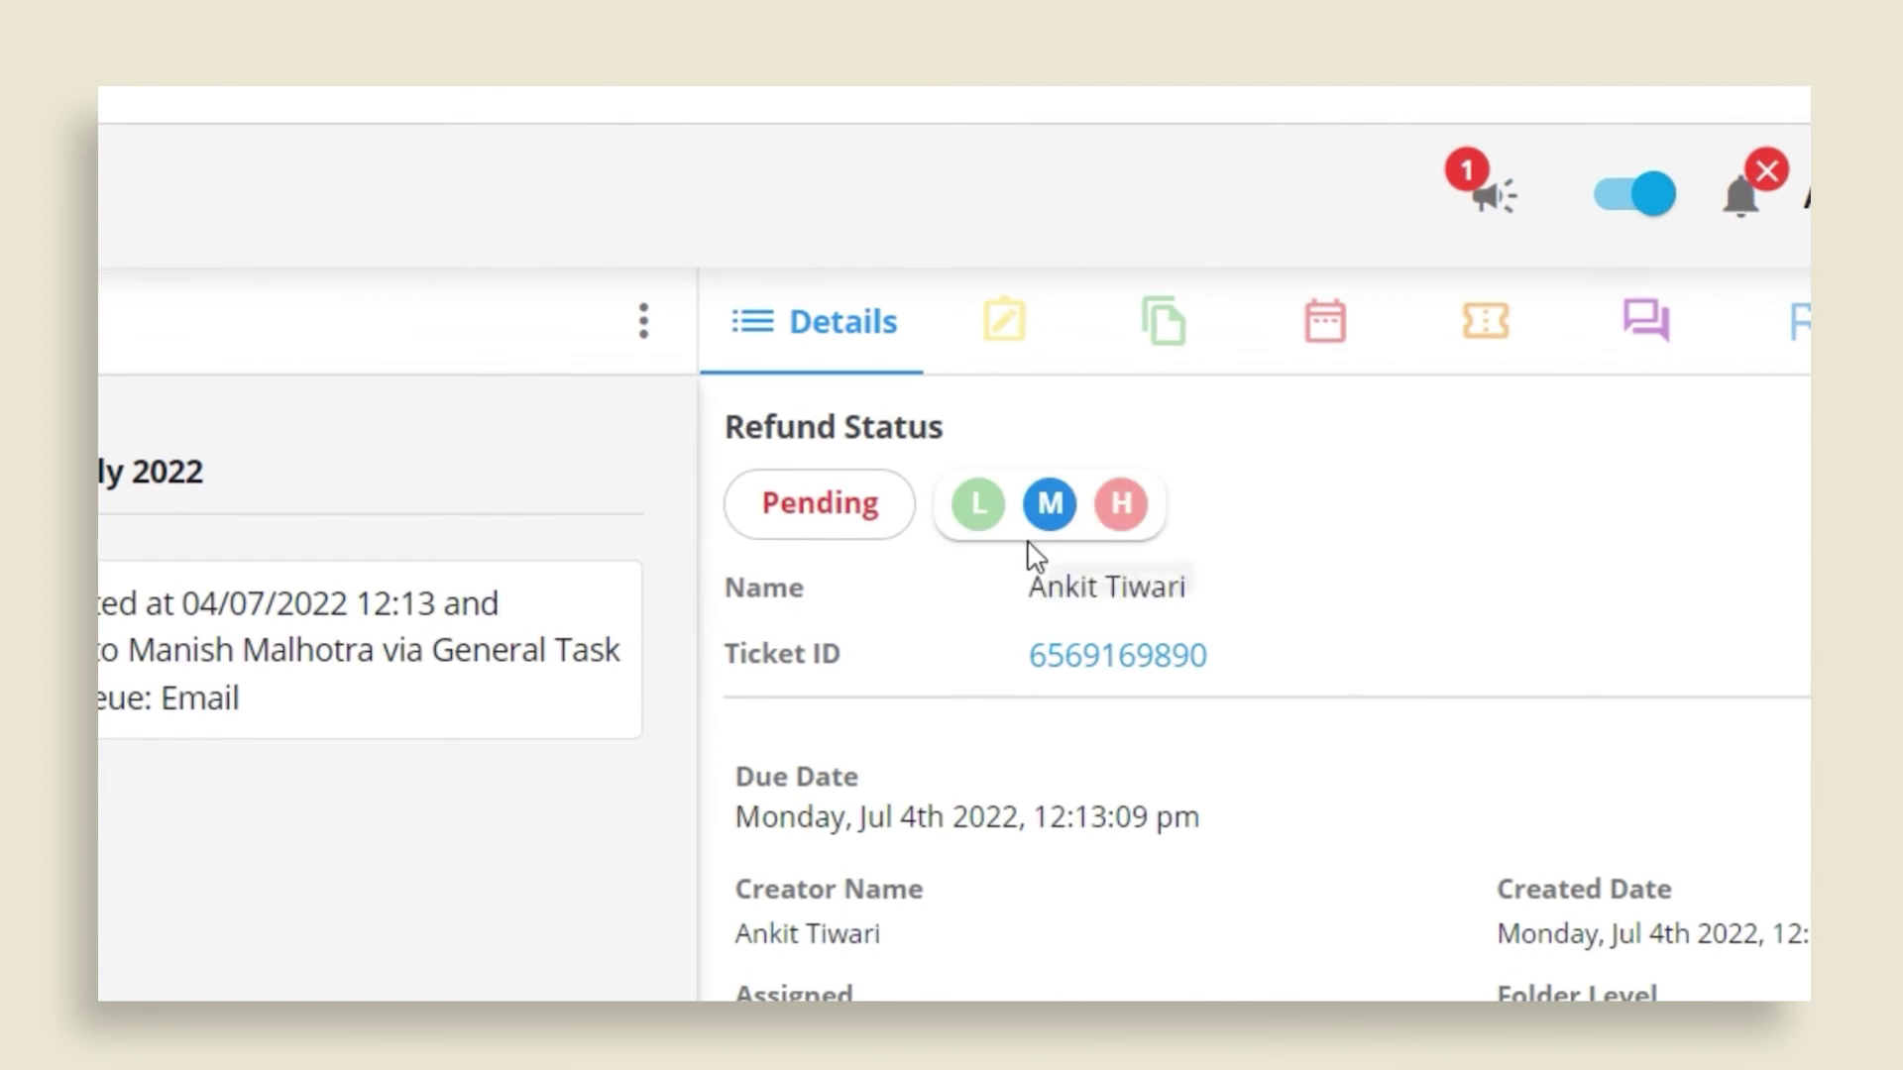